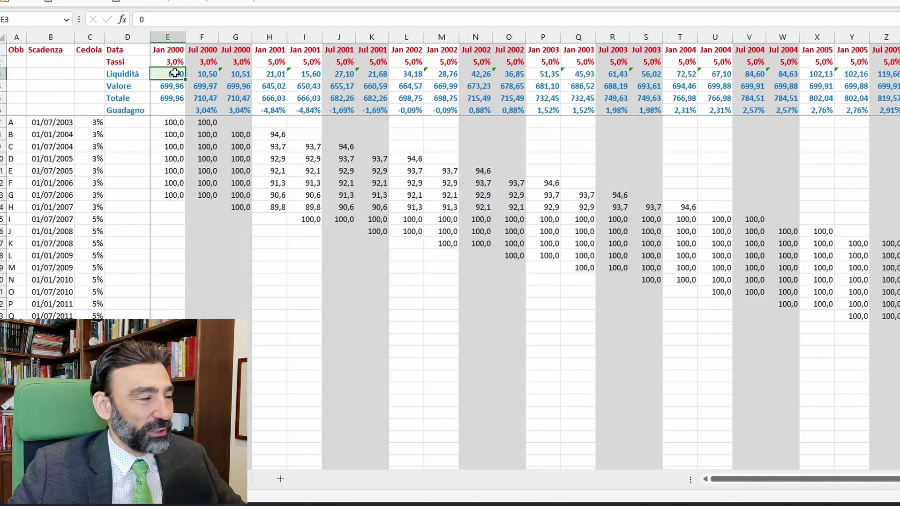
- Examine the January 2000 prices of bonds A to G in E7:E13 and the maturities of bonds A and G
drag(169, 122, 171, 192)
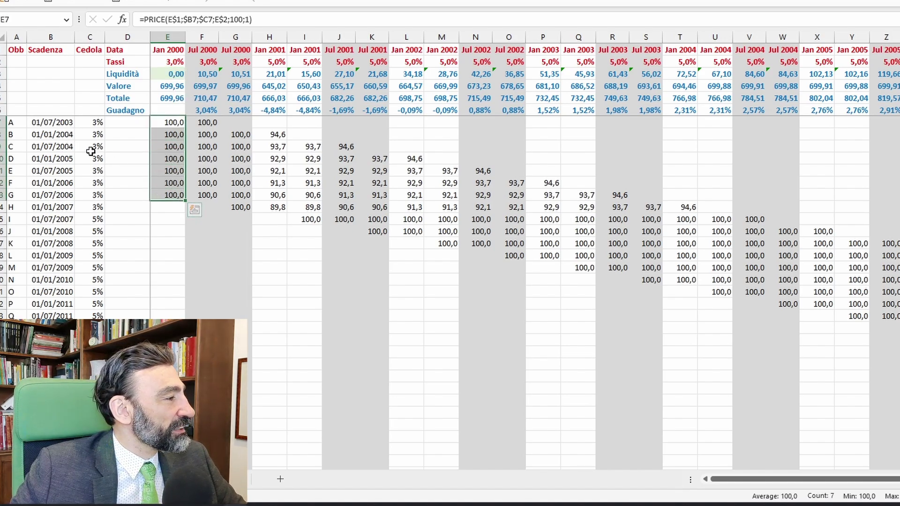
click(65, 124)
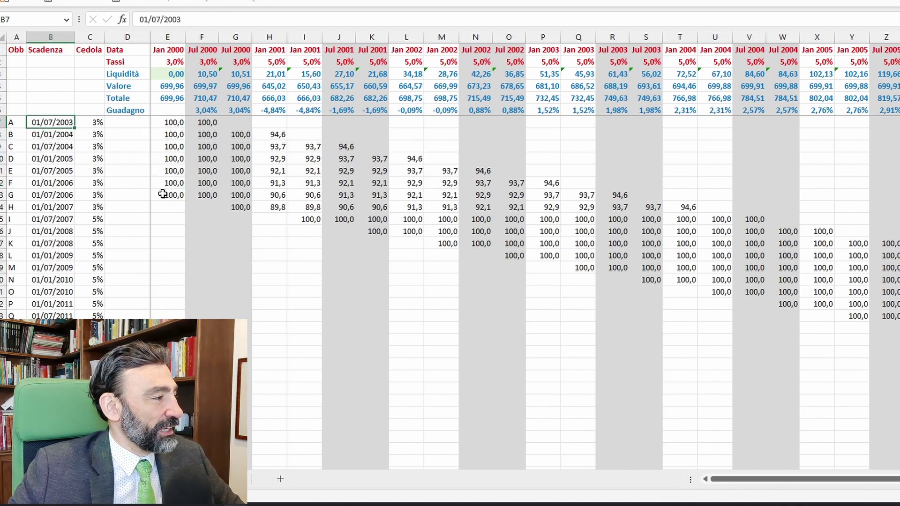
click(52, 196)
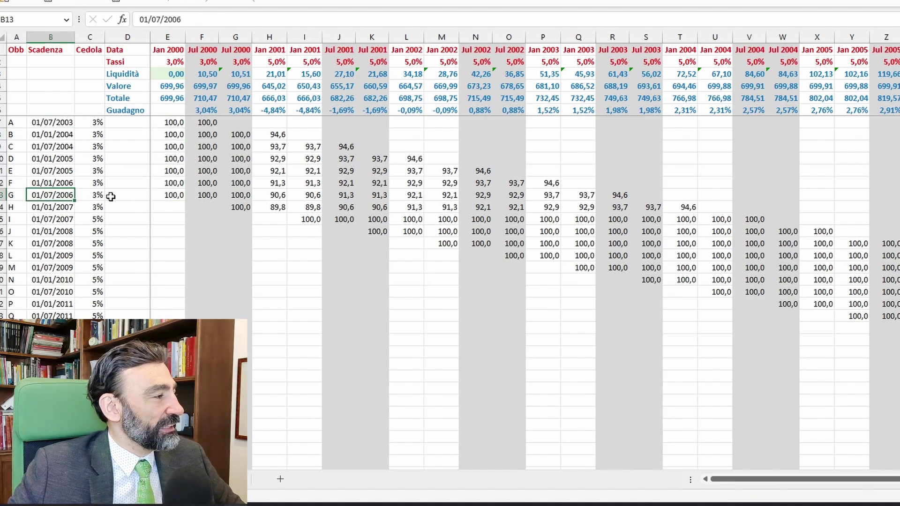
click(167, 194)
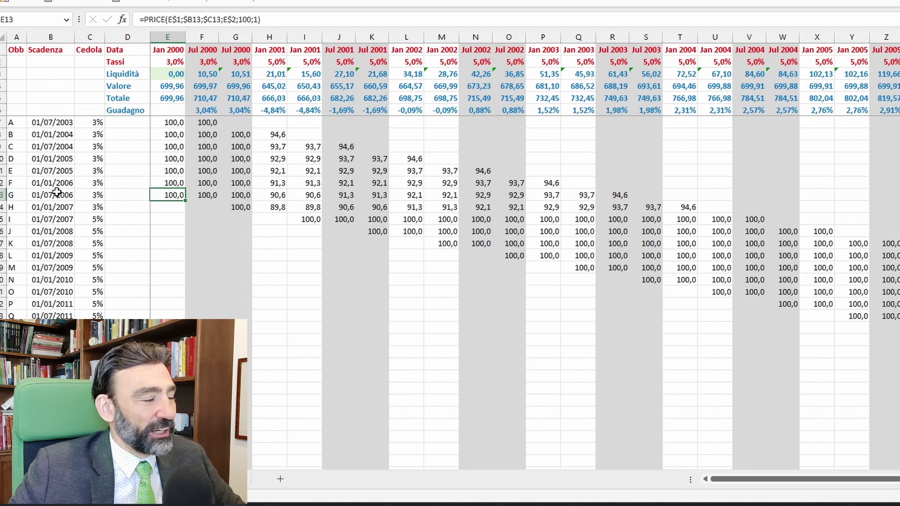
- Inspect the arguments of the PRICE formula for bond B in cell E8, including settlement and redemption
click(171, 134)
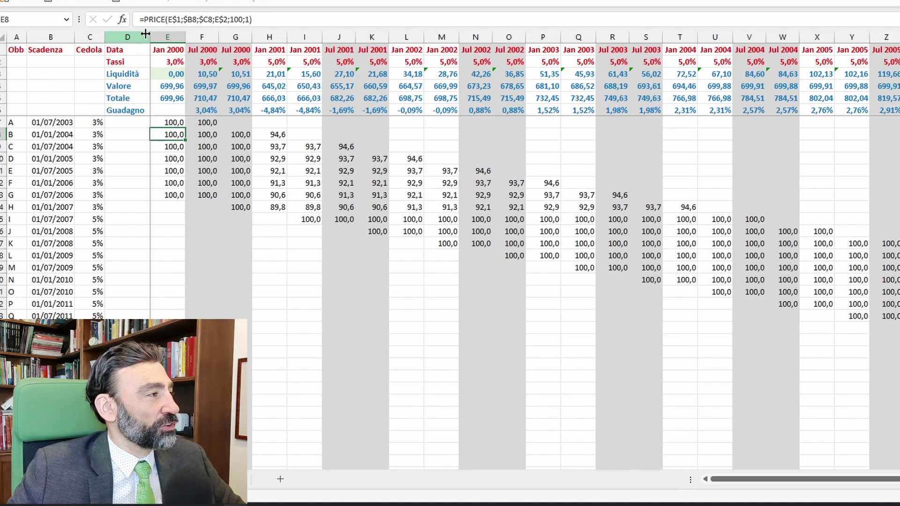
click(189, 22)
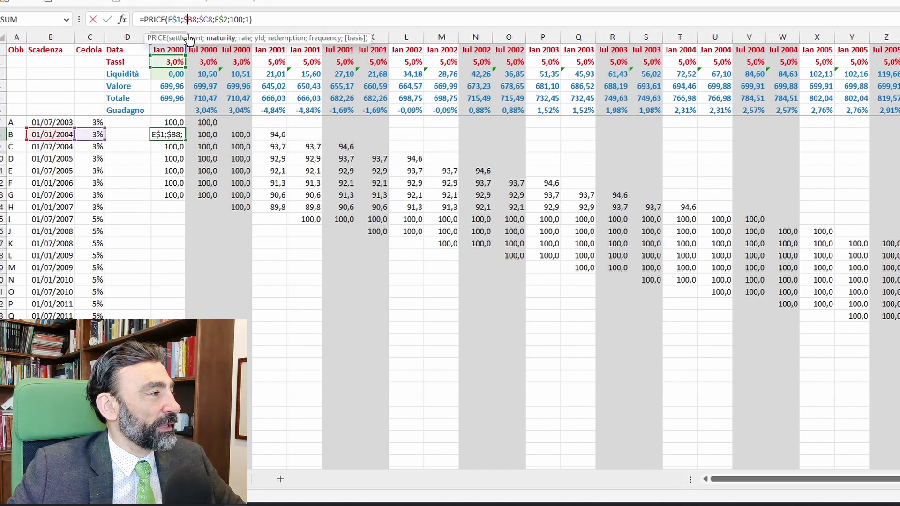
click(172, 18)
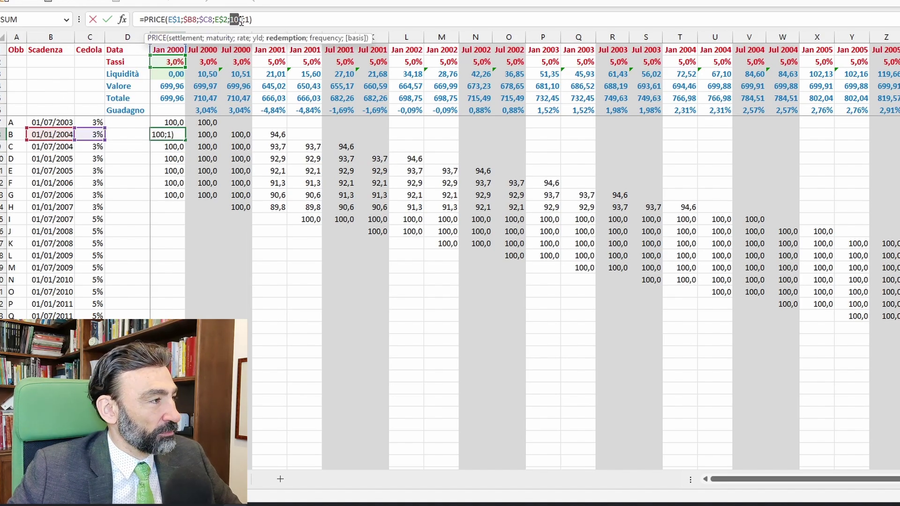
click(107, 19)
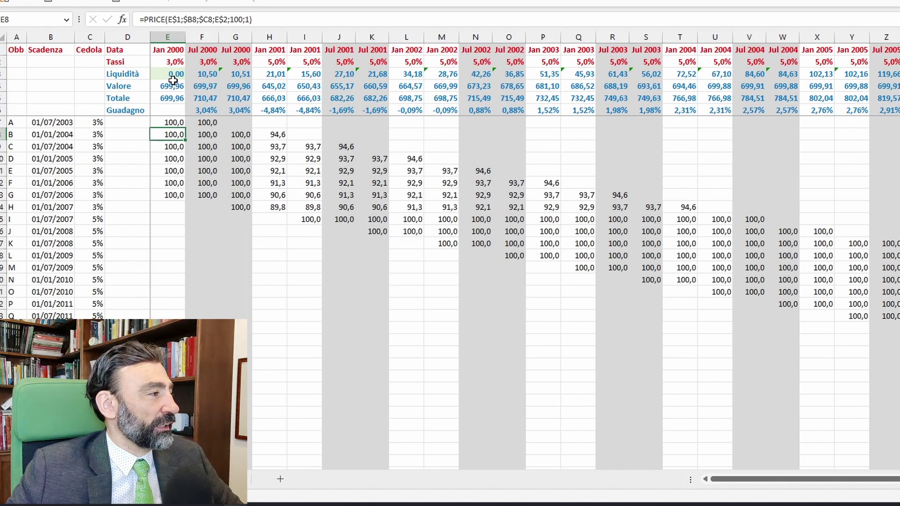
- Check the January 2000 Valore sum formula in E4 and bond A's maturity and price formula
click(175, 86)
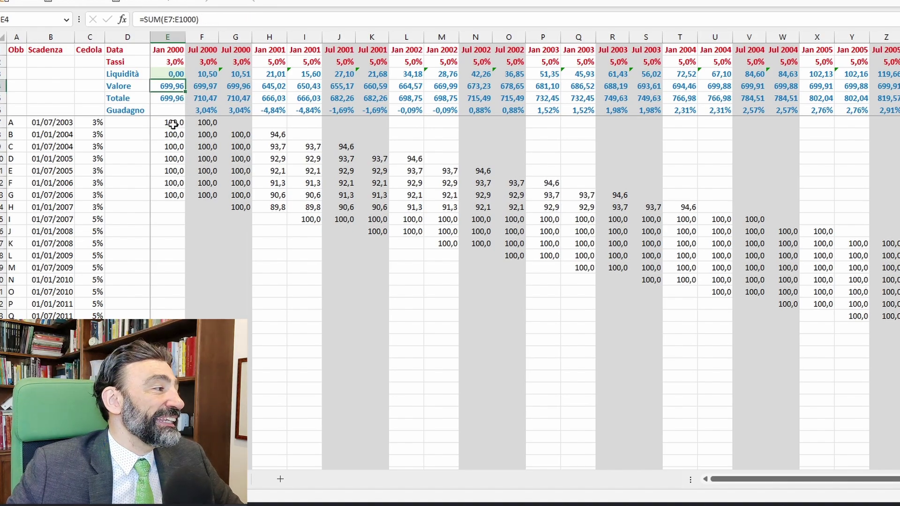
click(65, 124)
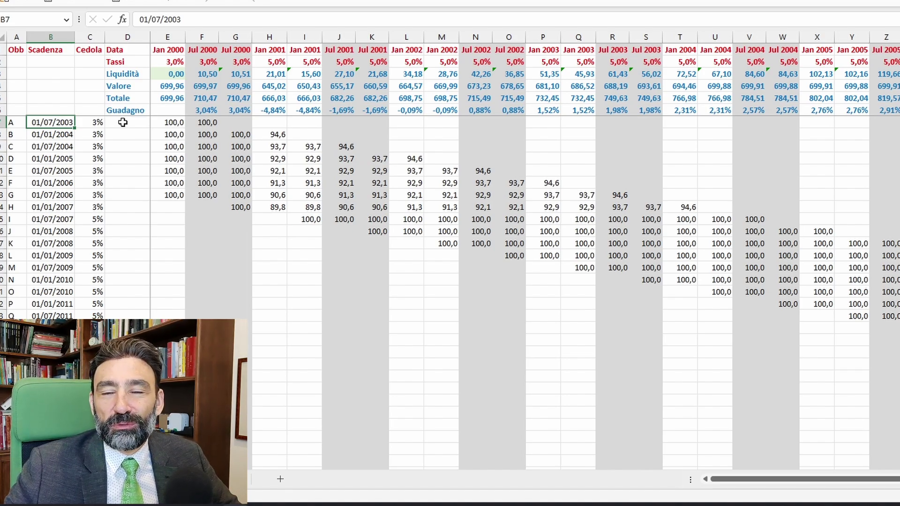
click(174, 123)
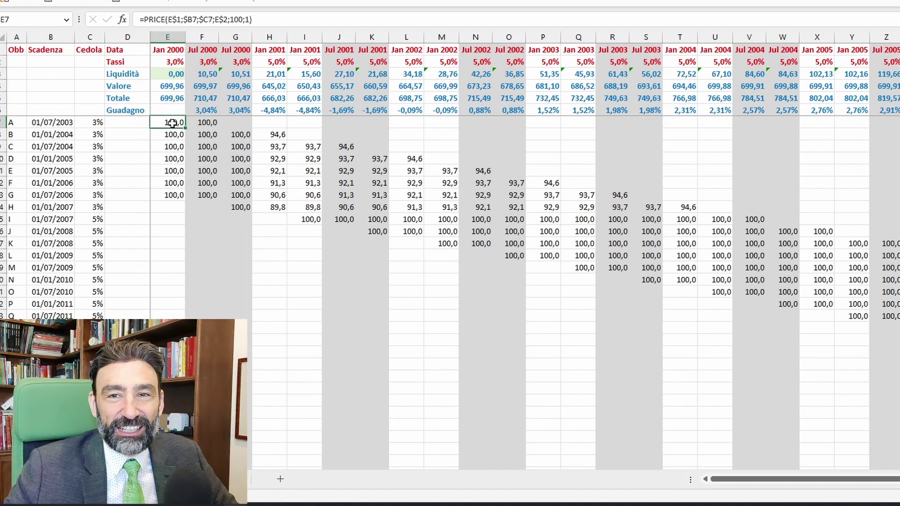
click(177, 86)
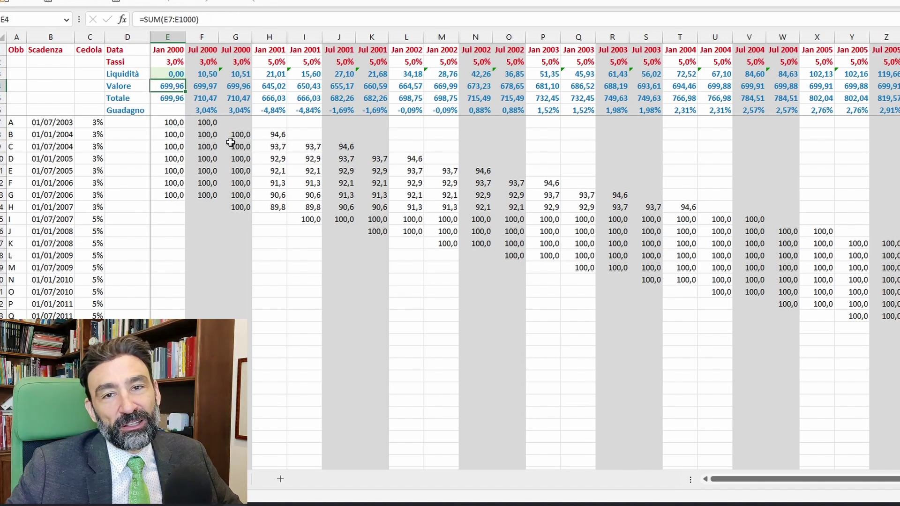
- Compare the January 2000 rate with the coupons of bonds A to G, and check the July 2000 date and rate in column F
click(167, 61)
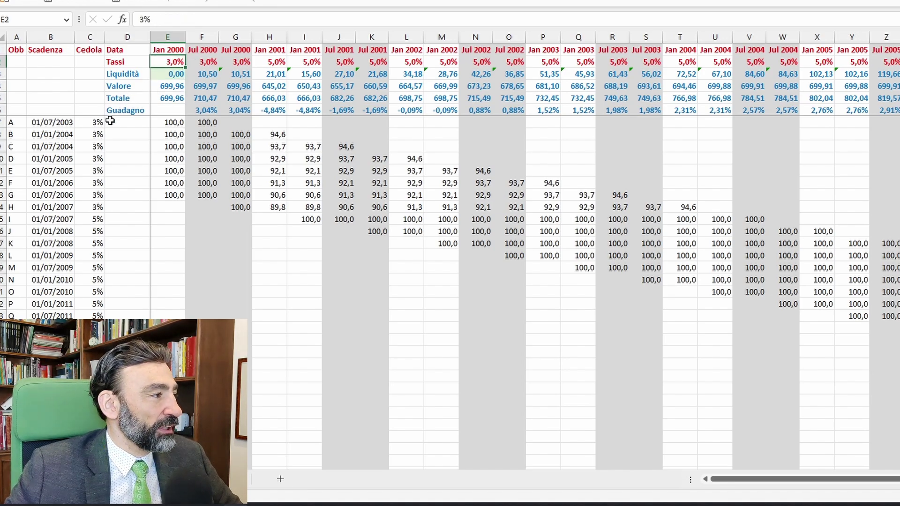
drag(91, 122, 92, 194)
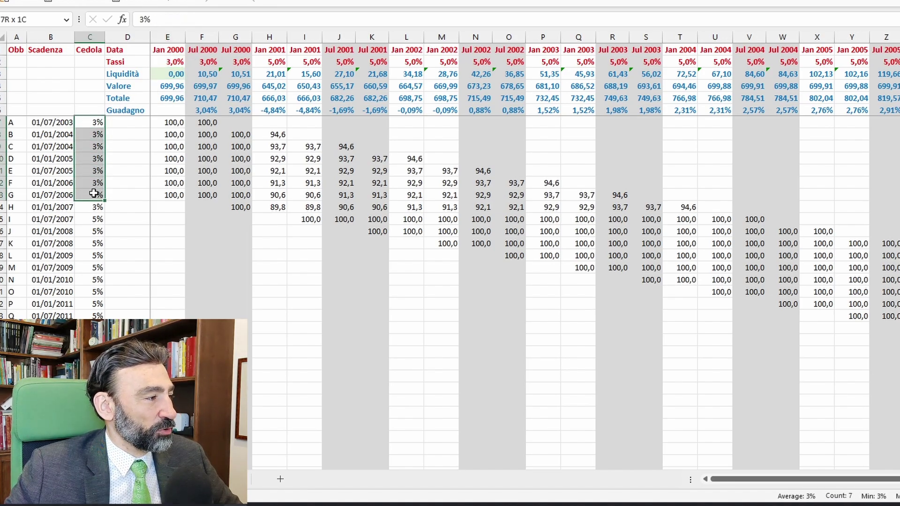
click(209, 60)
click(202, 48)
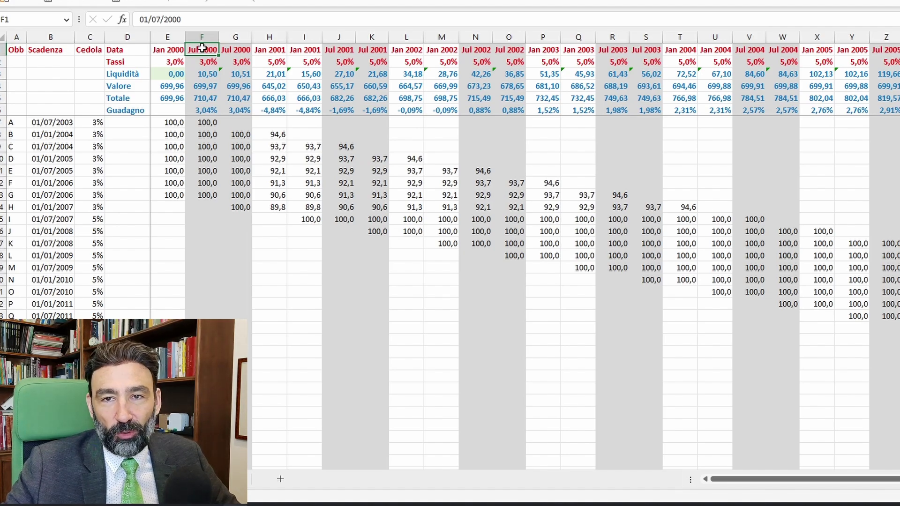
click(206, 62)
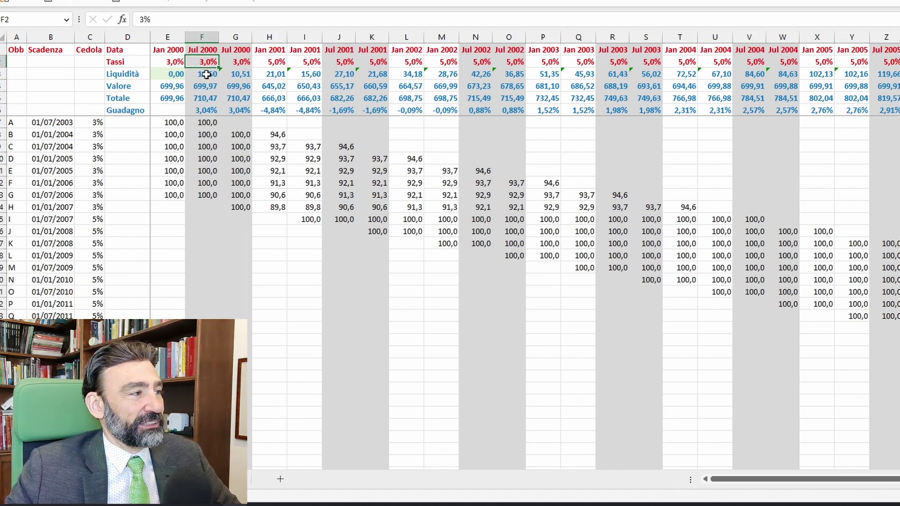
- Inspect the July 2000 Liquidità formula in F3, examining the SUMPRODUCT function, its price condition and the coupon range
click(206, 74)
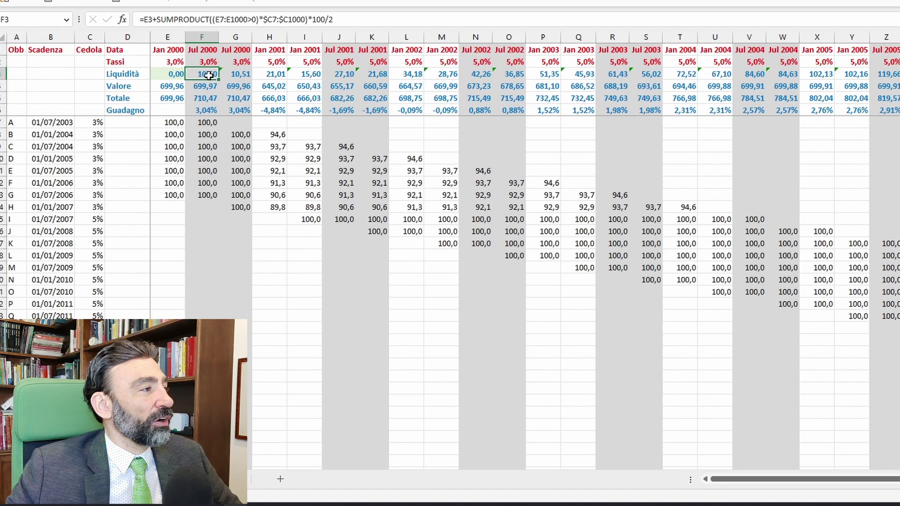
click(250, 20)
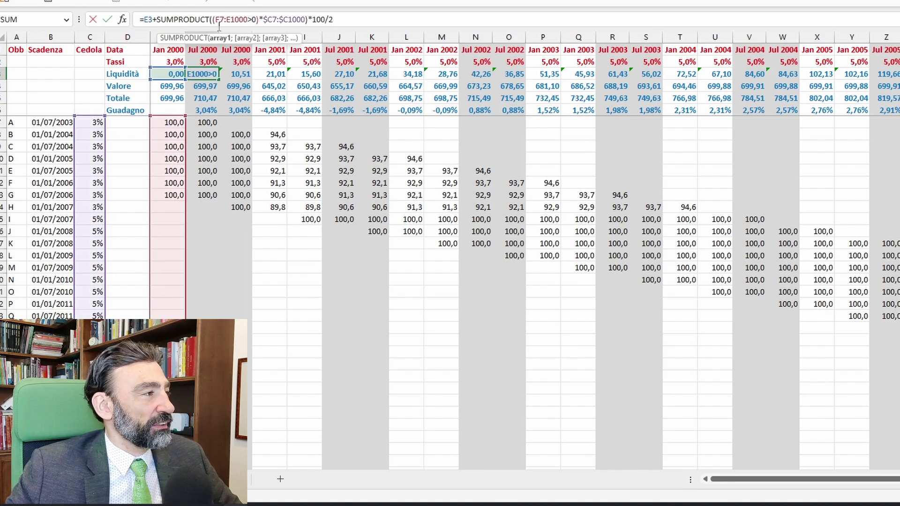
double_click(175, 20)
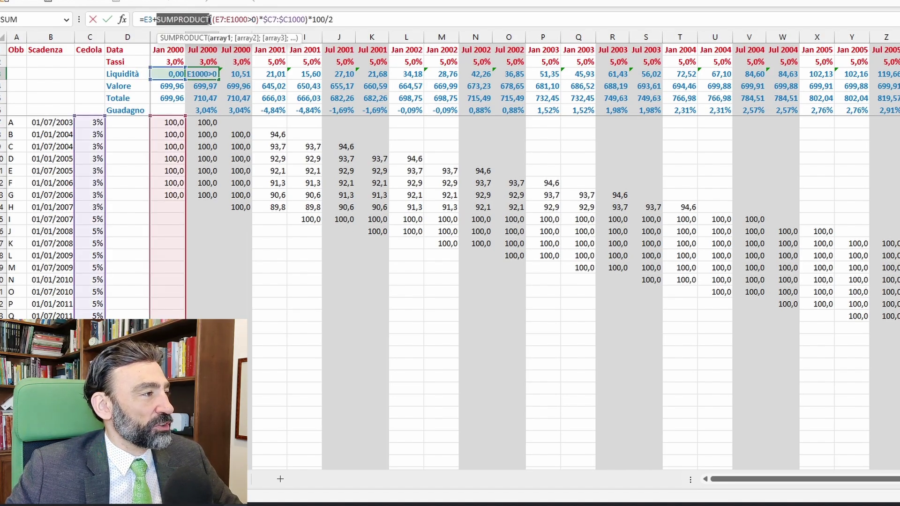
drag(212, 20, 259, 20)
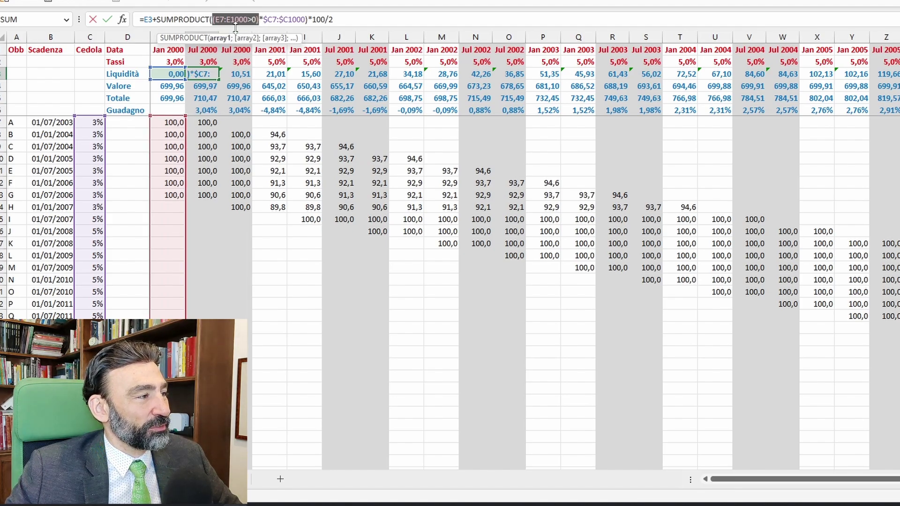
click(263, 20)
mouse_move(263, 20)
mouse_down()
mouse_move(277, 19)
mouse_move(267, 20)
mouse_up()
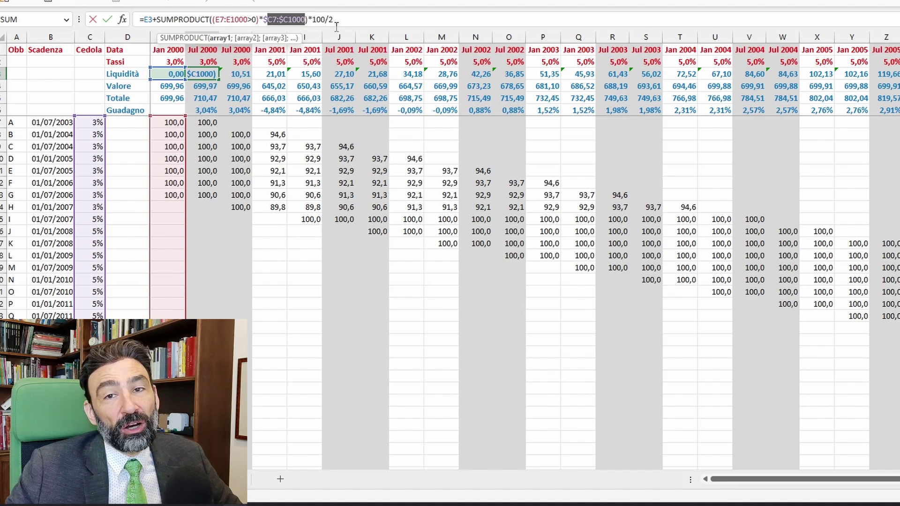
key(Escape)
- Review the July 2000 bond prices in F7:F13 together with the Liquidità and Valore formulas in column F
click(201, 123)
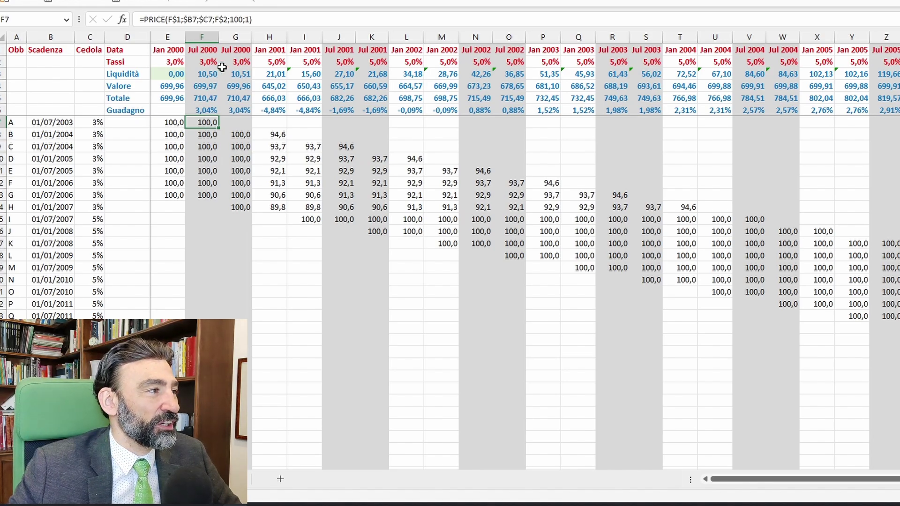
click(205, 75)
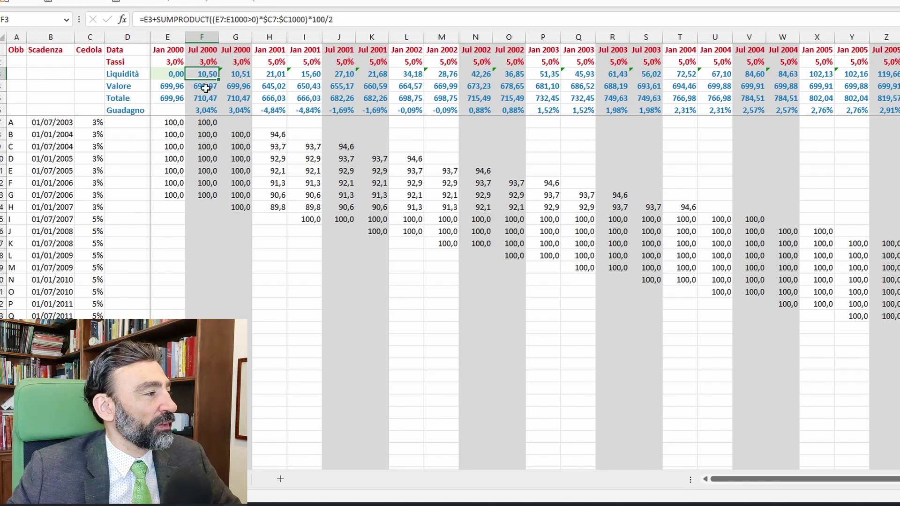
drag(207, 123, 205, 195)
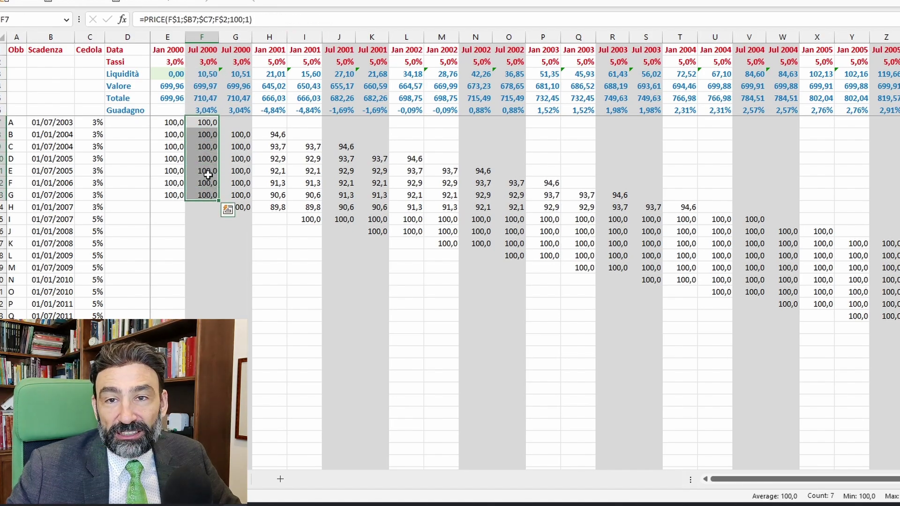
click(206, 87)
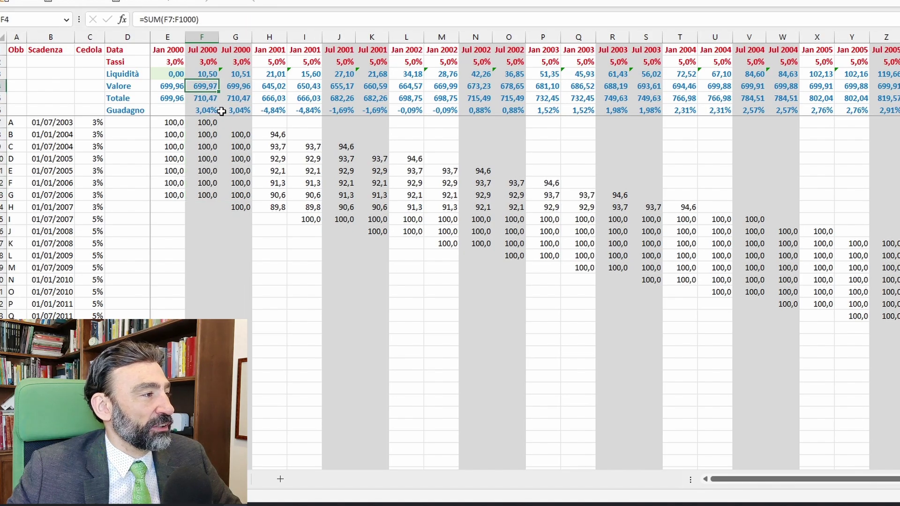
- Check the July 2000 Totale formula in F5 and the annualised Guadagno formula in F6
click(201, 98)
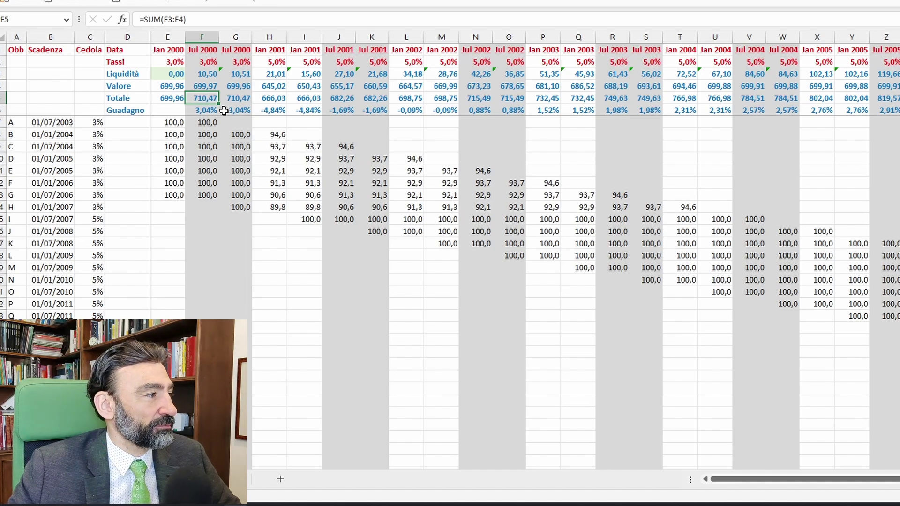
click(205, 111)
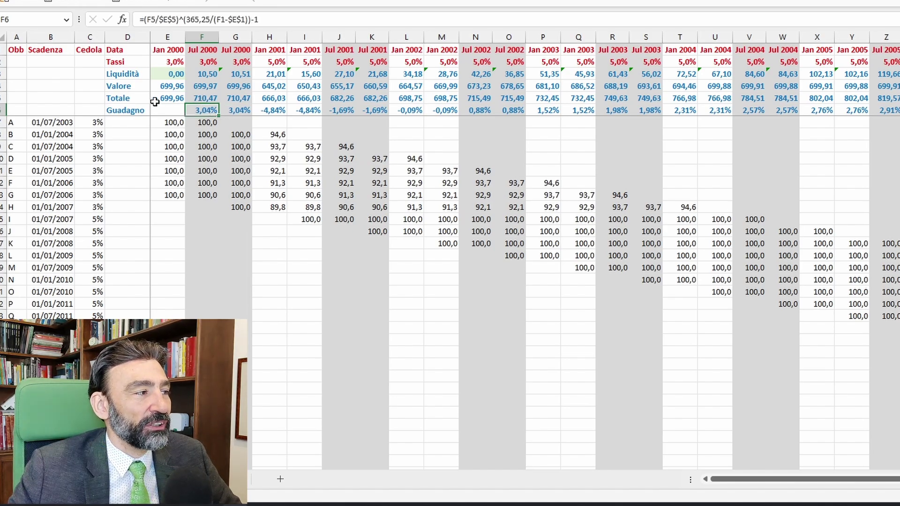
click(174, 110)
click(199, 110)
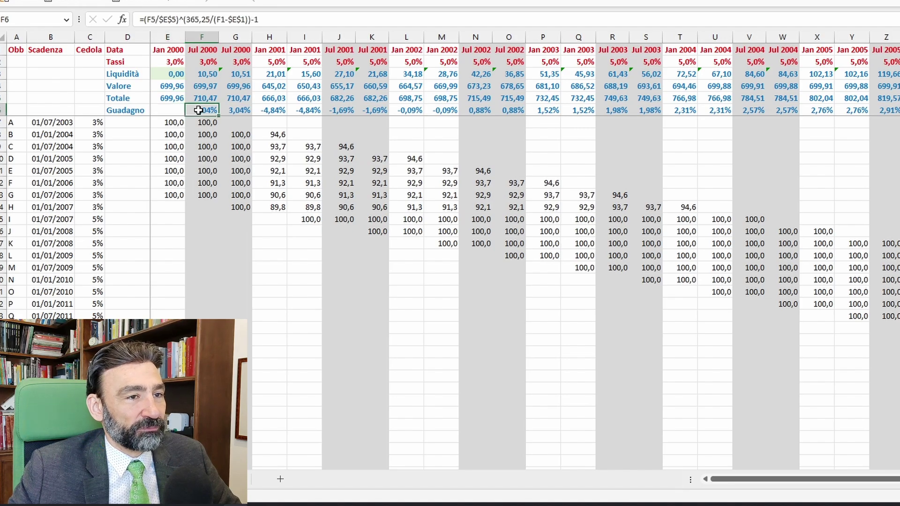
- Review the July 2000 liquidity in F3 and bond A's price in F7 against the column date and the bond's maturity
click(204, 73)
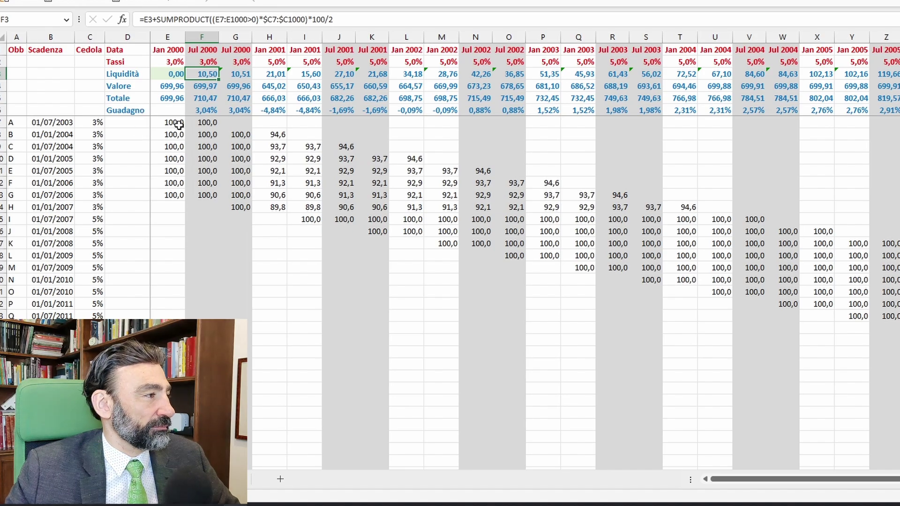
click(208, 121)
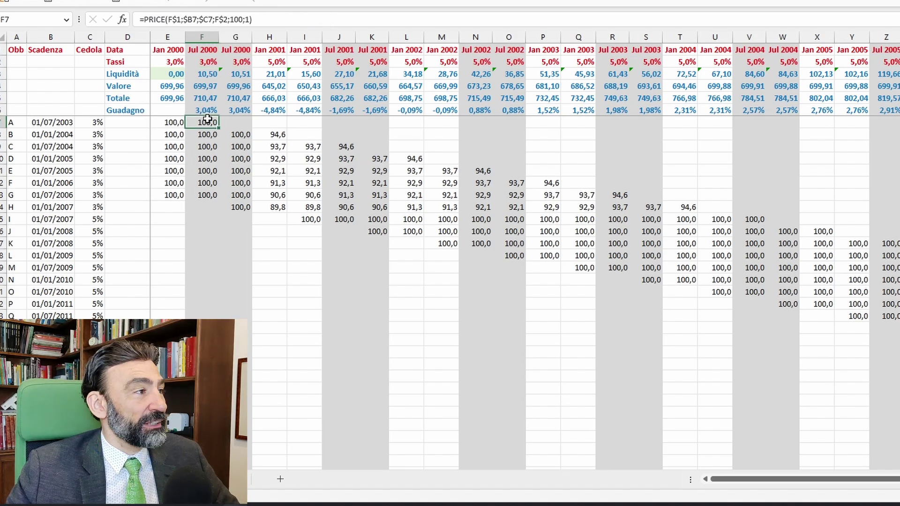
click(213, 48)
click(64, 124)
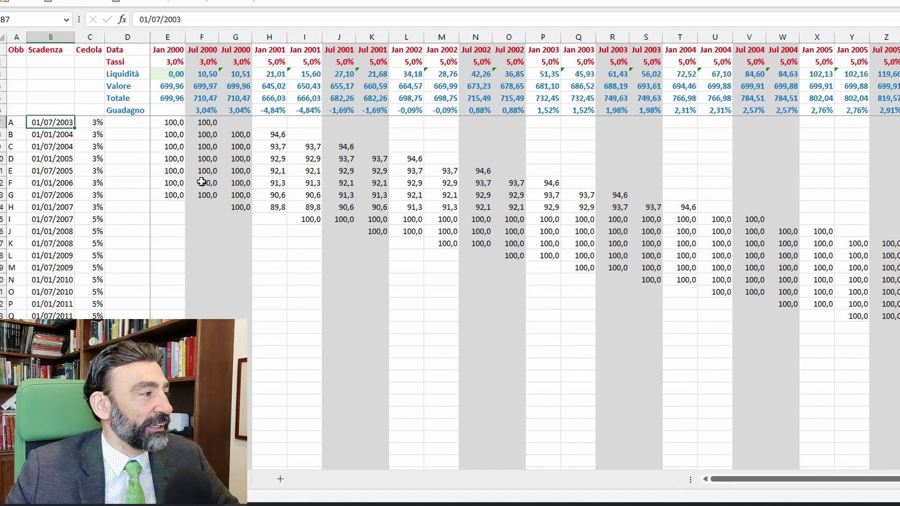
click(207, 122)
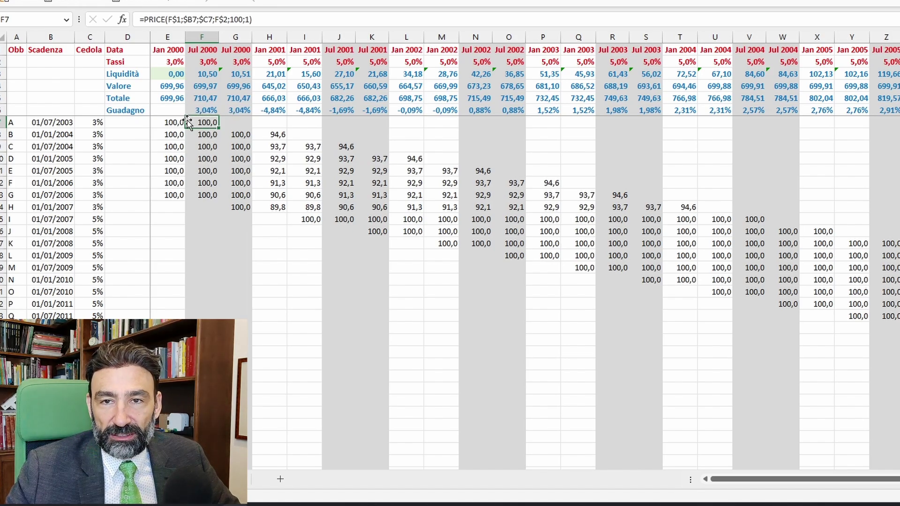
- Compare bond H's price formula in G14 of the second July 2000 column with bond A's price formula in F7
click(242, 206)
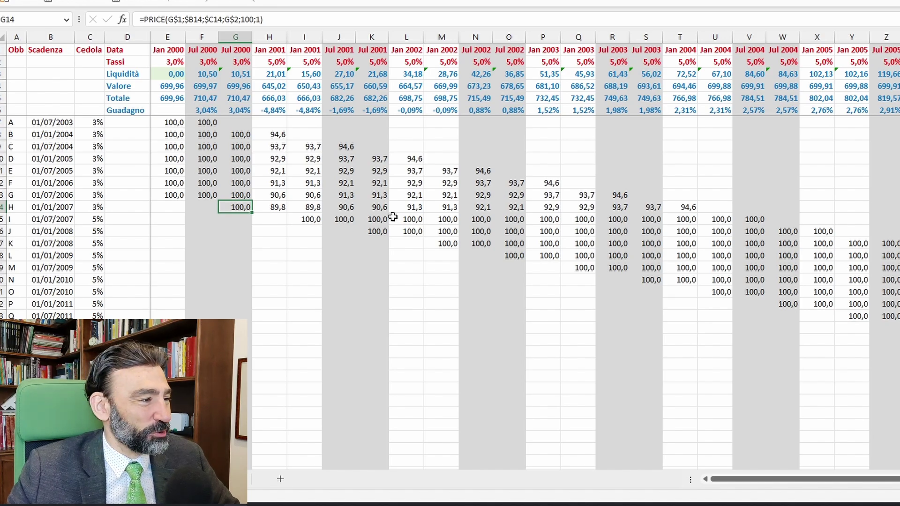
click(204, 123)
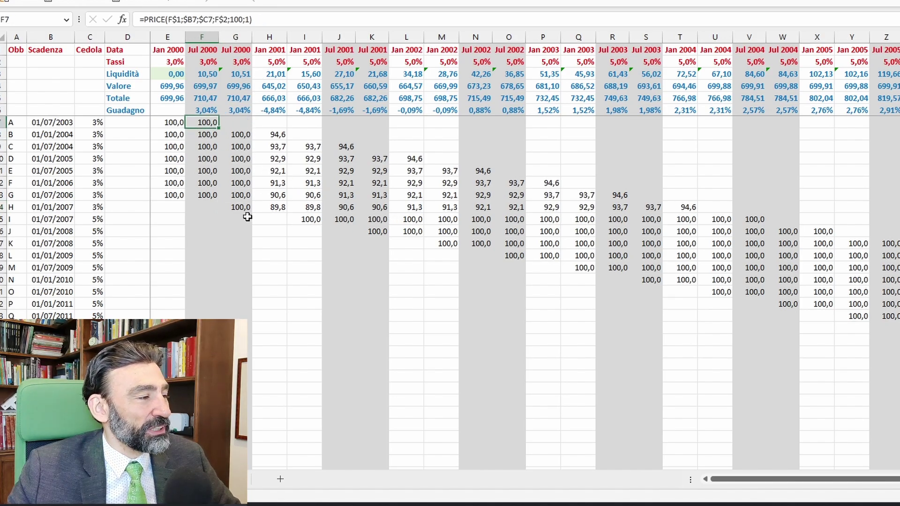
click(241, 208)
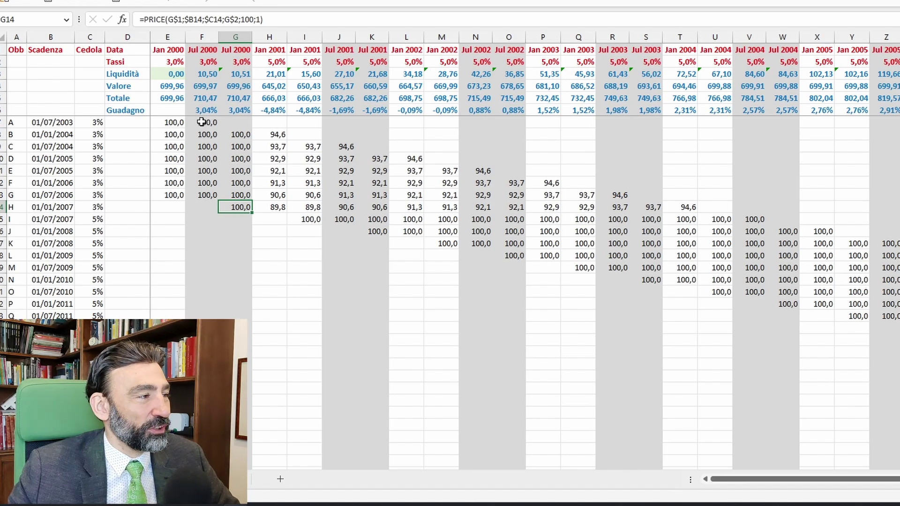
- Compare the July 2000 Liquidità formulas in F3 and G3, the Totale in G5, and the price formulas of bonds H and A
click(232, 74)
click(194, 74)
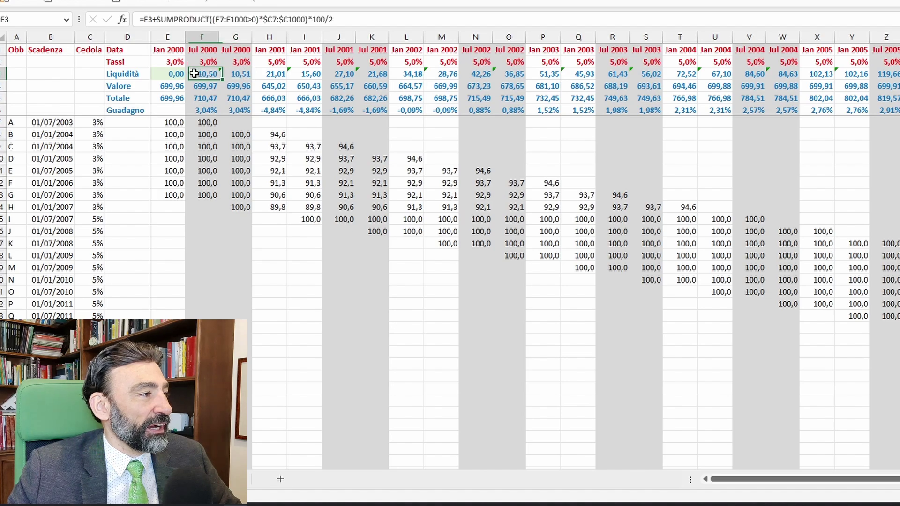
click(233, 74)
click(223, 99)
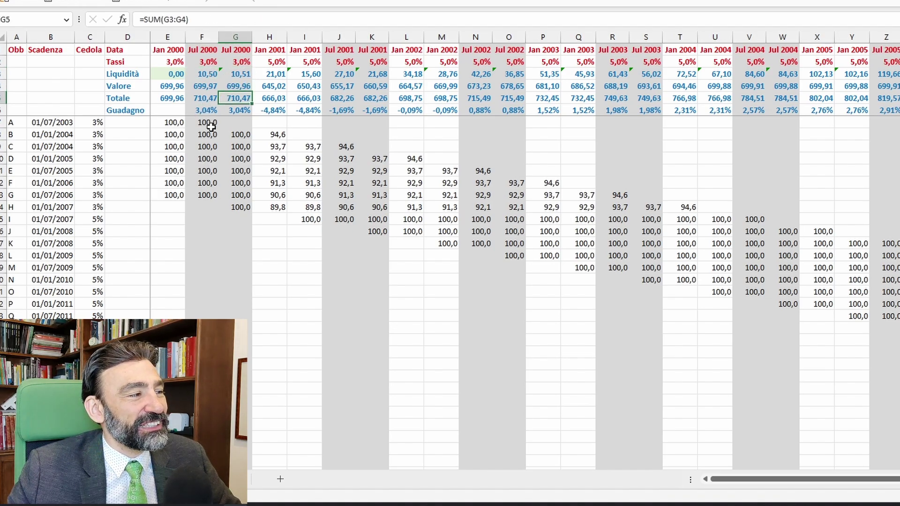
click(243, 207)
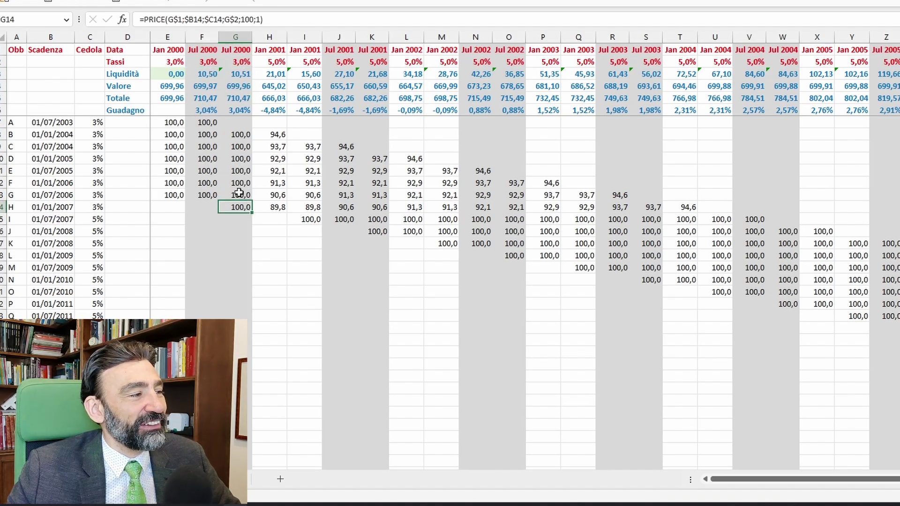
click(207, 123)
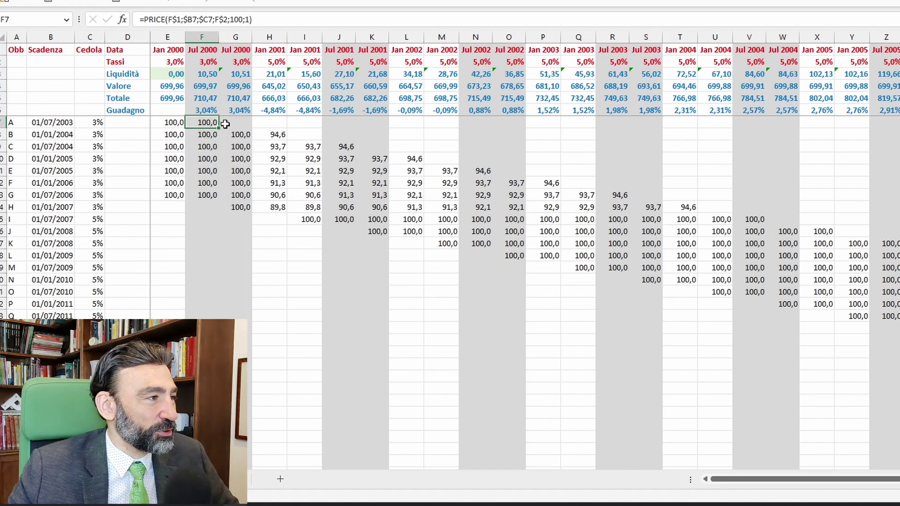
- Recheck the Liquidità formulas in G3 and F3, and review the second July 2000 column's bond prices in G8:G14
click(240, 75)
click(201, 75)
click(240, 75)
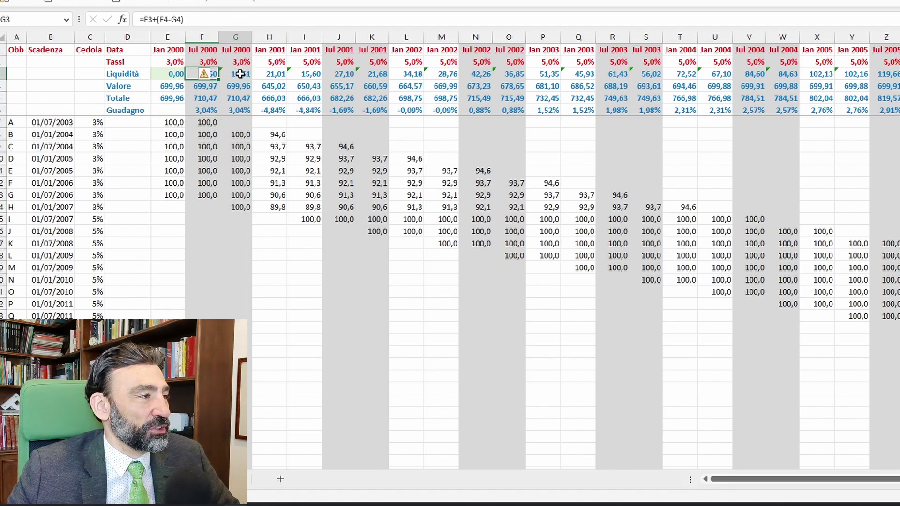
click(240, 158)
drag(240, 139, 228, 208)
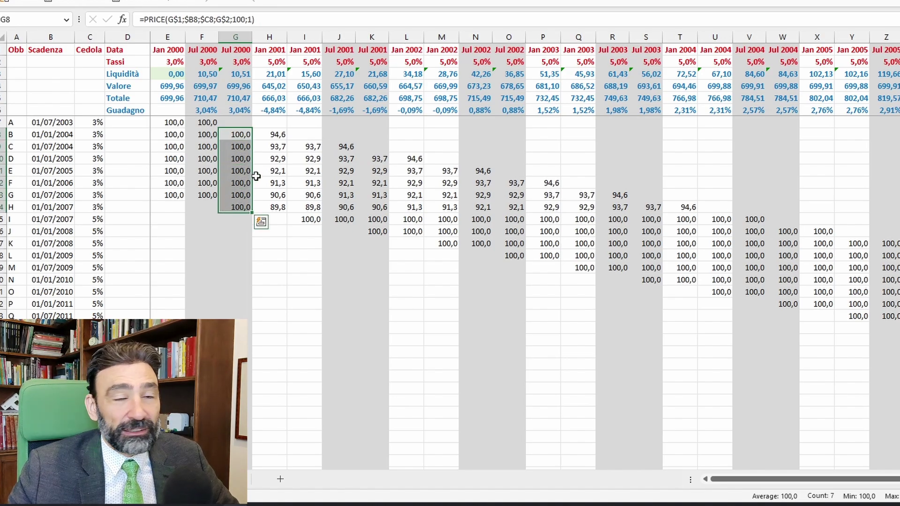
- Review the first January 2001 column's bond prices in H8:H14 against the rate in H2, including bond B's PRICE formula
drag(276, 136, 278, 207)
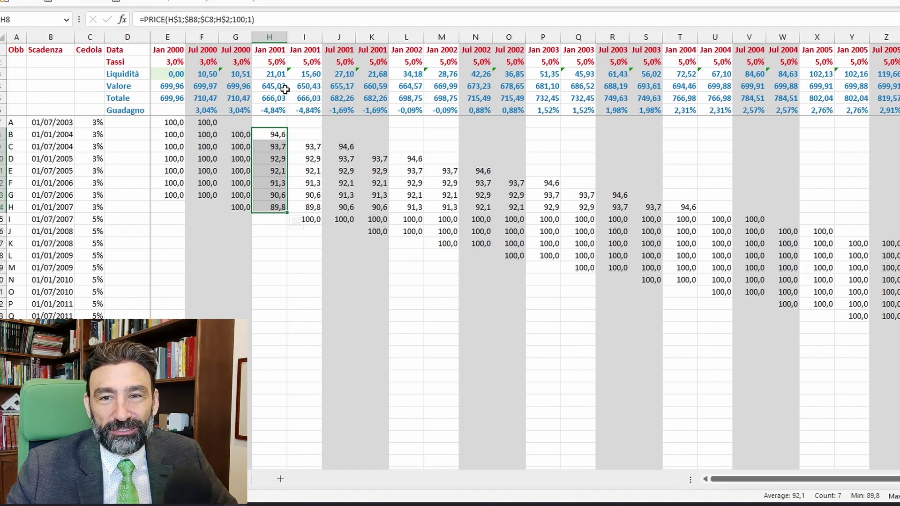
click(276, 64)
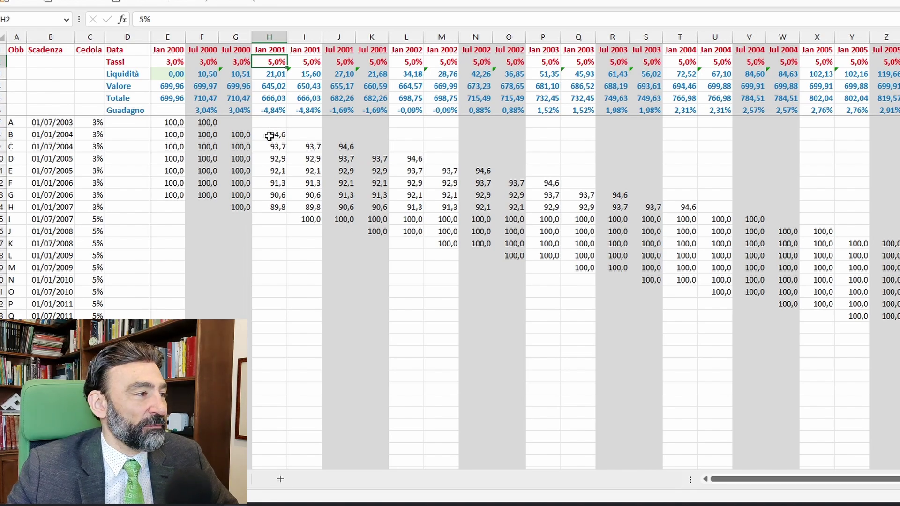
click(273, 136)
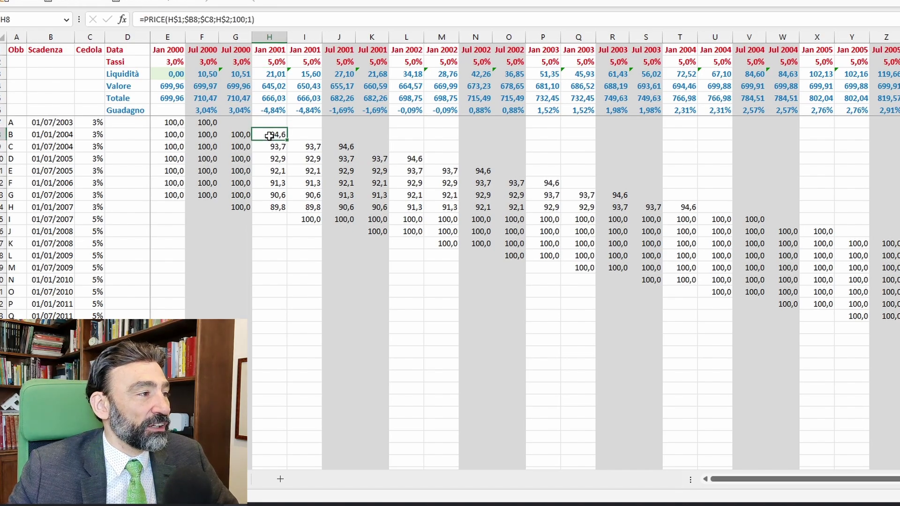
click(281, 64)
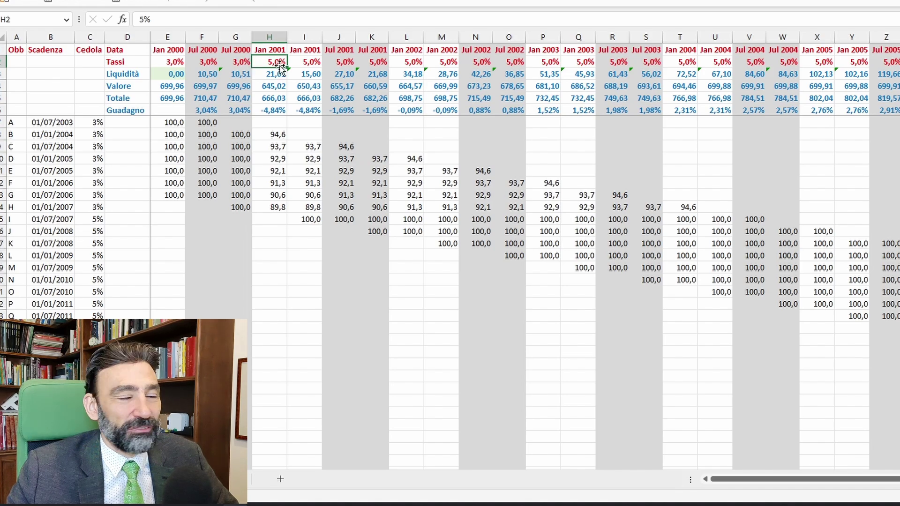
- Inspect the January 2001 Liquidità formula in H3 and its referenced ranges without changing it
click(273, 75)
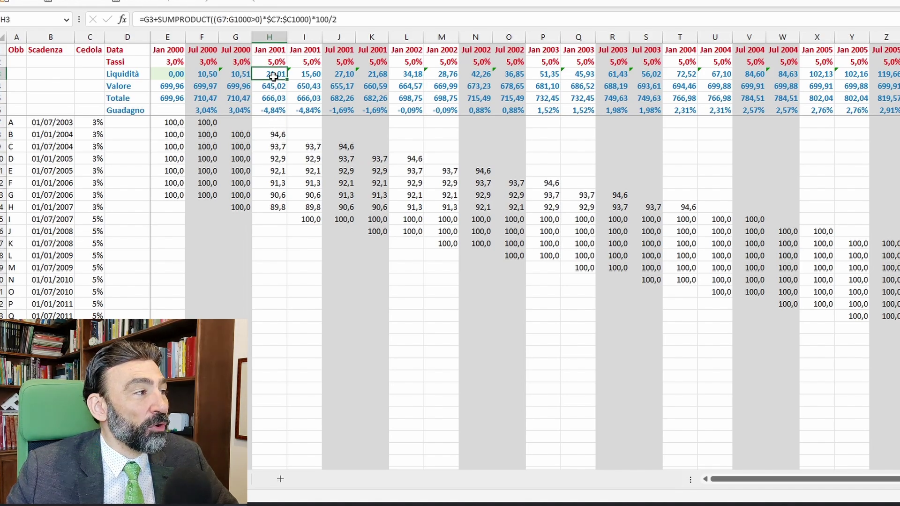
click(349, 20)
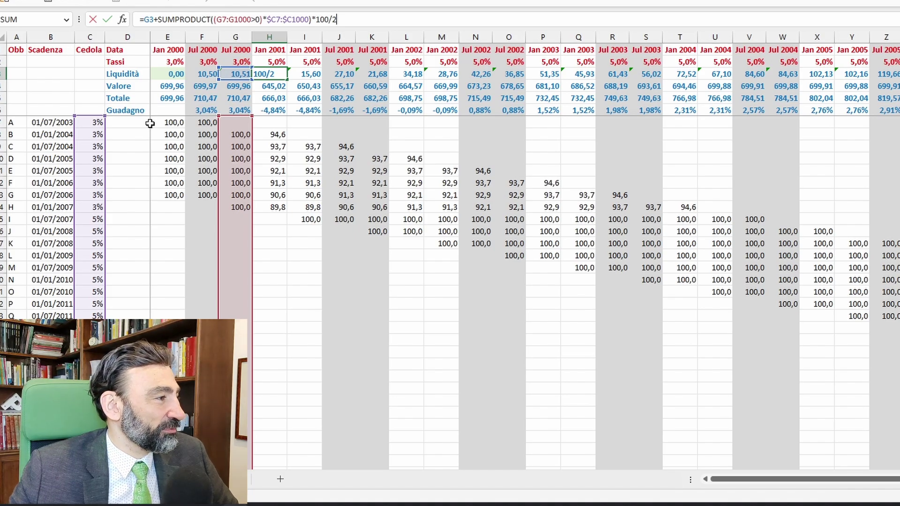
key(Escape)
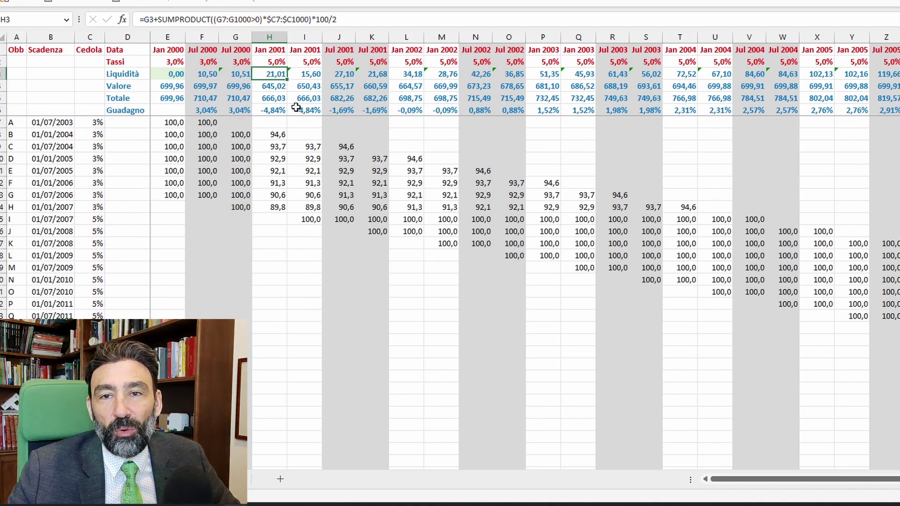
- Relate the January 2001 bond prices in H8:H14 to the Guadagno formula in H6 and the rate in H2
drag(275, 136, 274, 206)
click(274, 207)
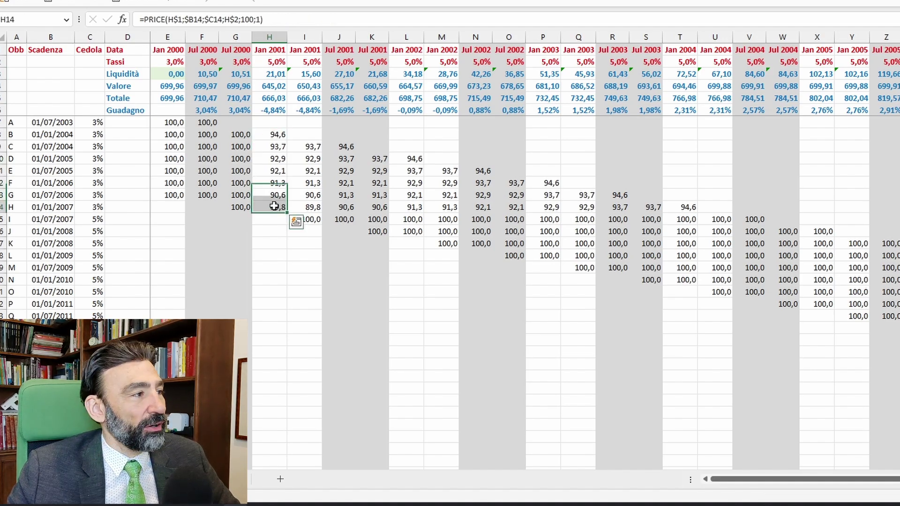
drag(272, 135, 274, 208)
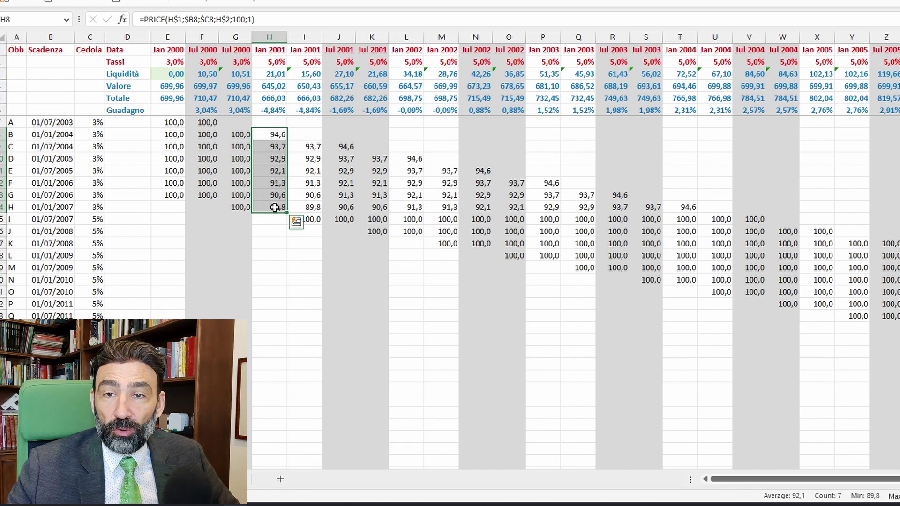
click(276, 111)
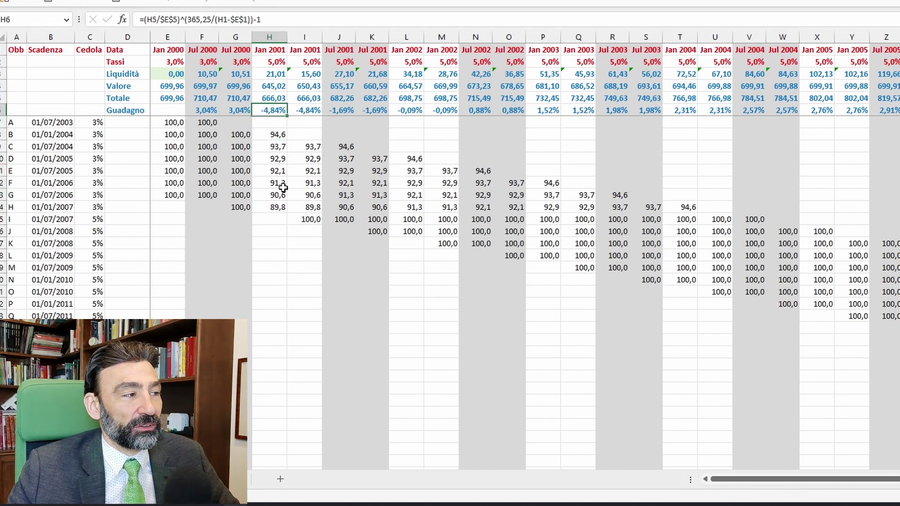
click(277, 62)
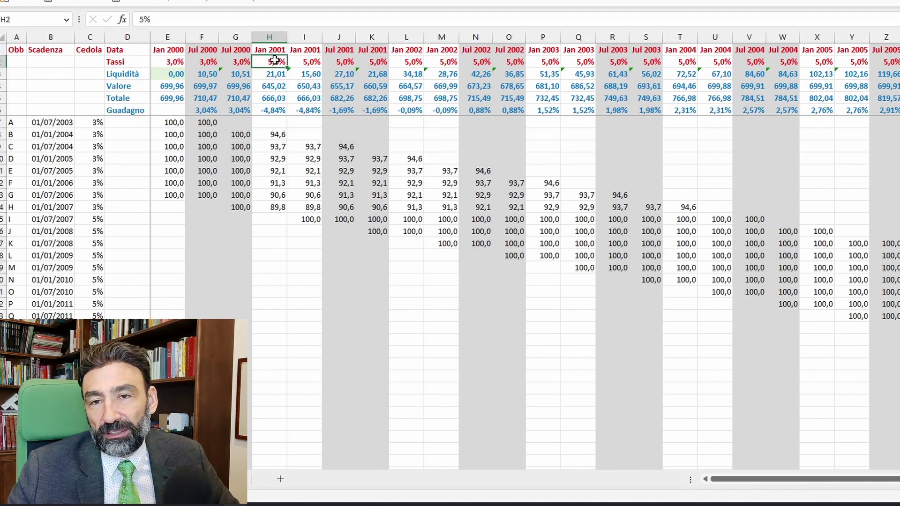
- Check the January 2001 Totale formula in H5 and Valore formula in H4 against the bond prices in H8:H14
click(275, 98)
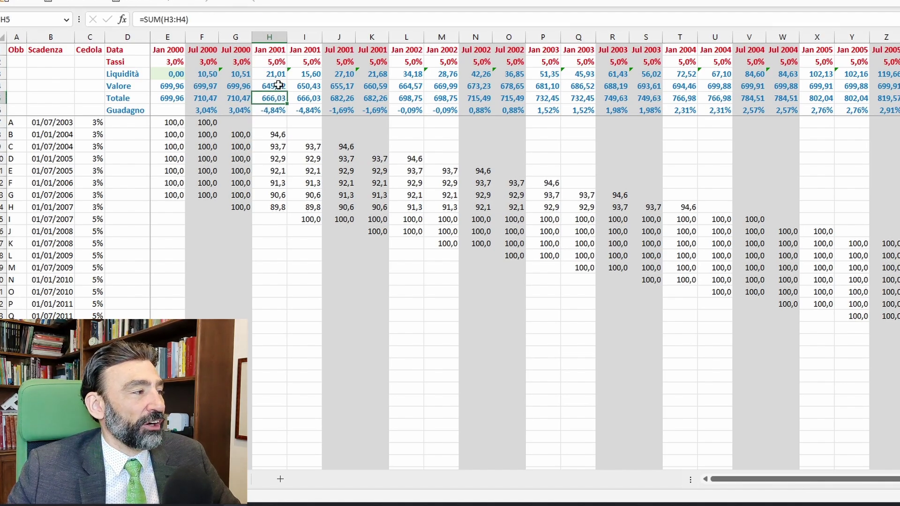
click(278, 88)
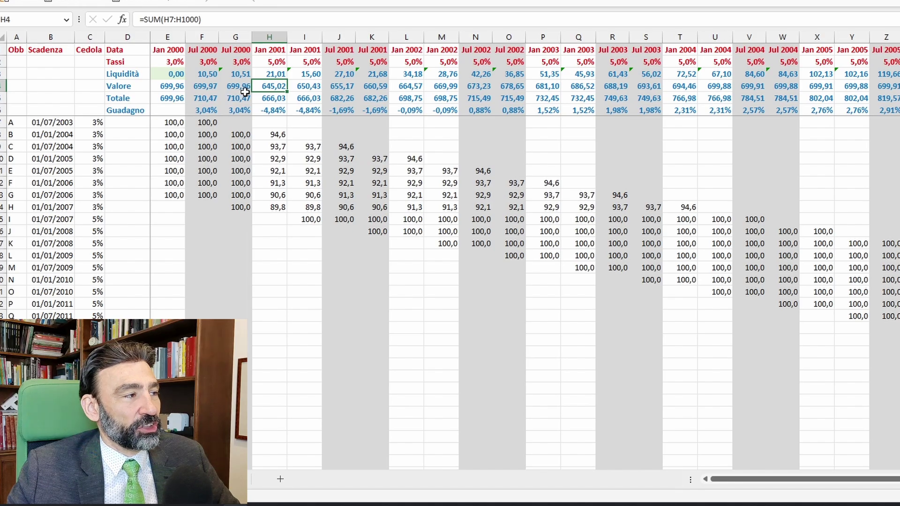
click(268, 102)
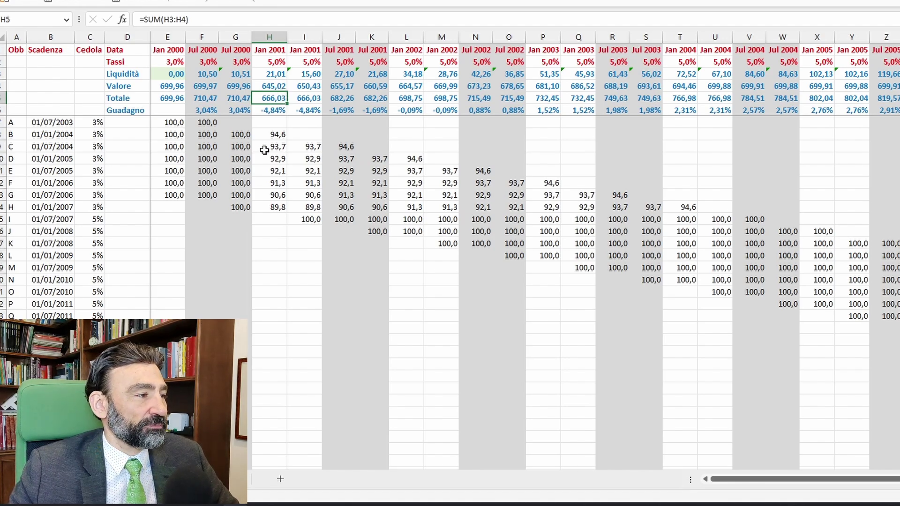
drag(271, 135, 271, 207)
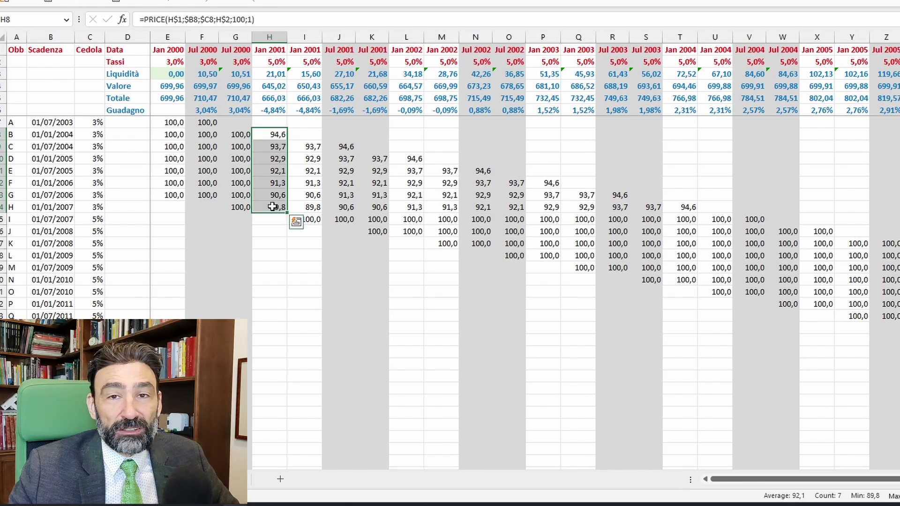
- Compare bond B's January 2001 price in H8 and maturity in B8 with bond I's price in I15 and coupon in C15
click(276, 135)
click(51, 135)
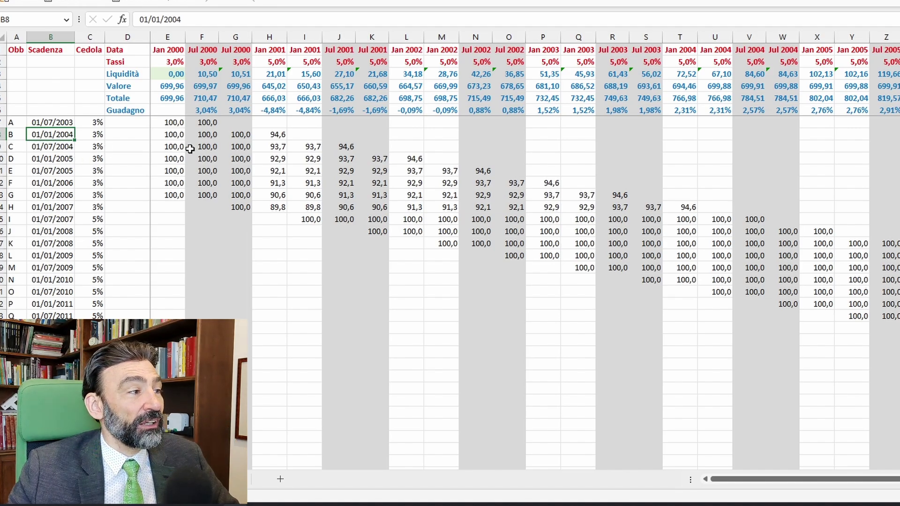
click(280, 135)
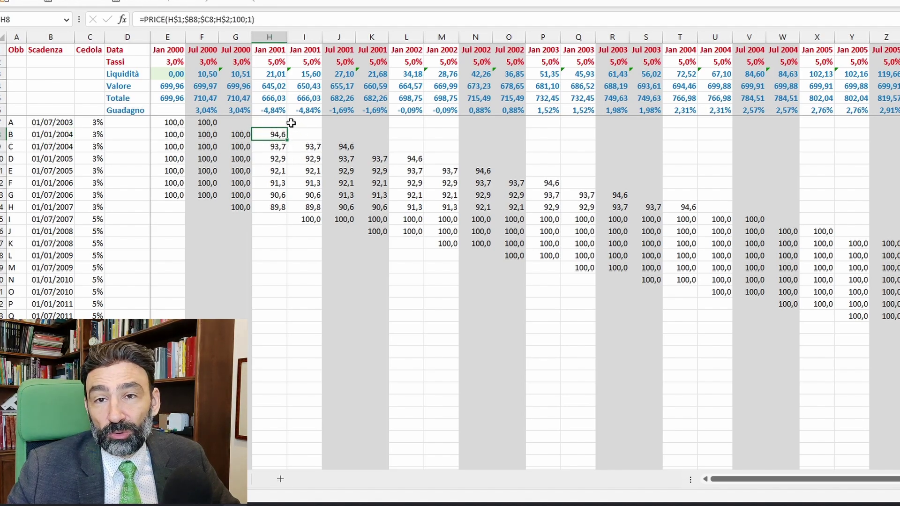
click(306, 219)
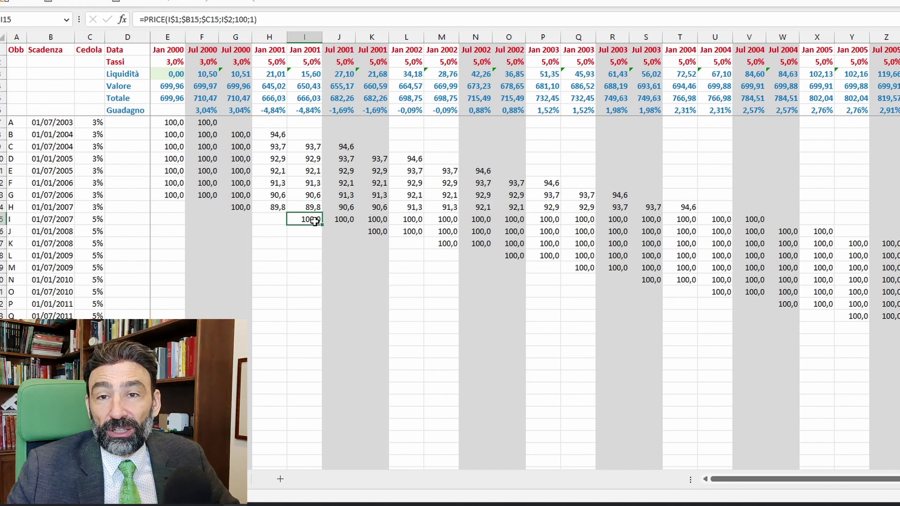
click(96, 220)
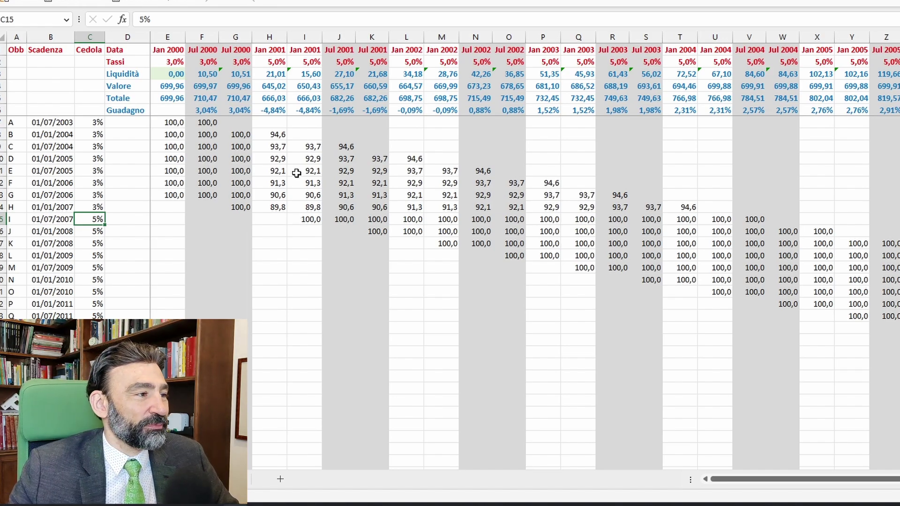
click(276, 133)
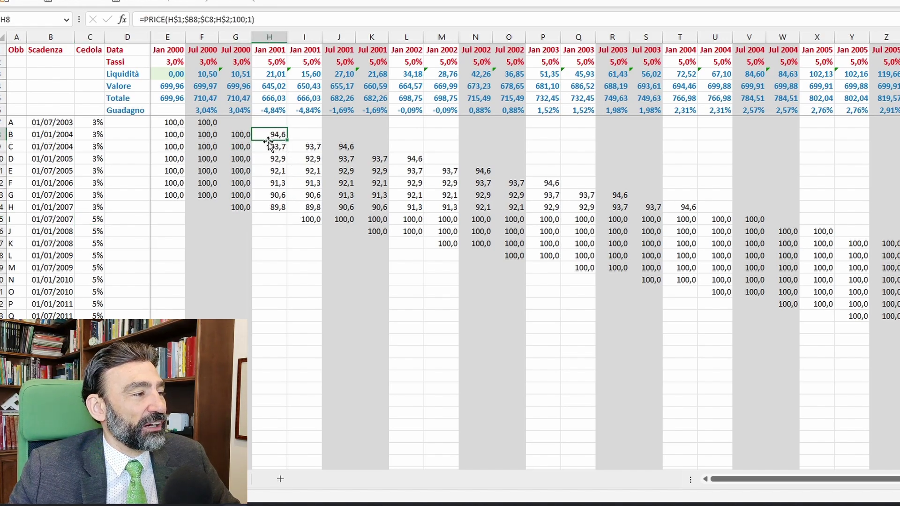
click(314, 218)
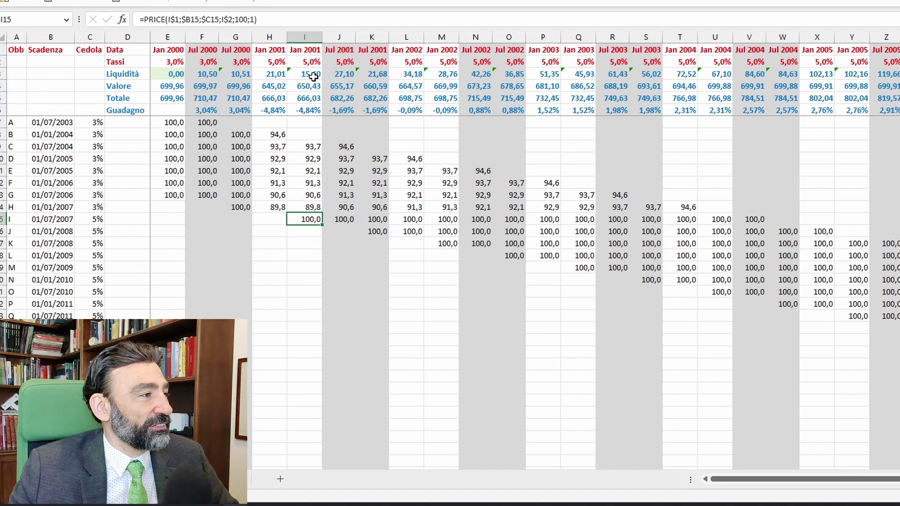
- Check the second January 2001 column's Liquidità in I3 and Totale formula in I5 against bond I's price in I15
click(314, 76)
click(305, 96)
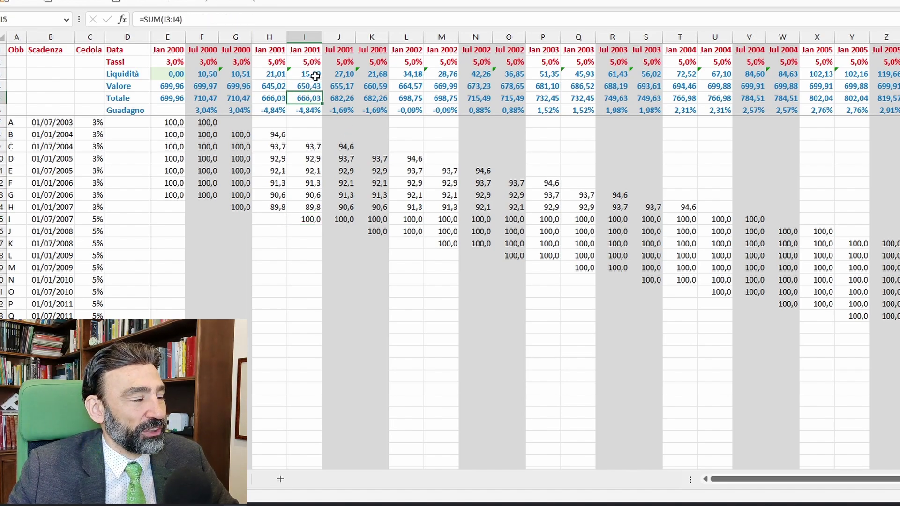
click(302, 217)
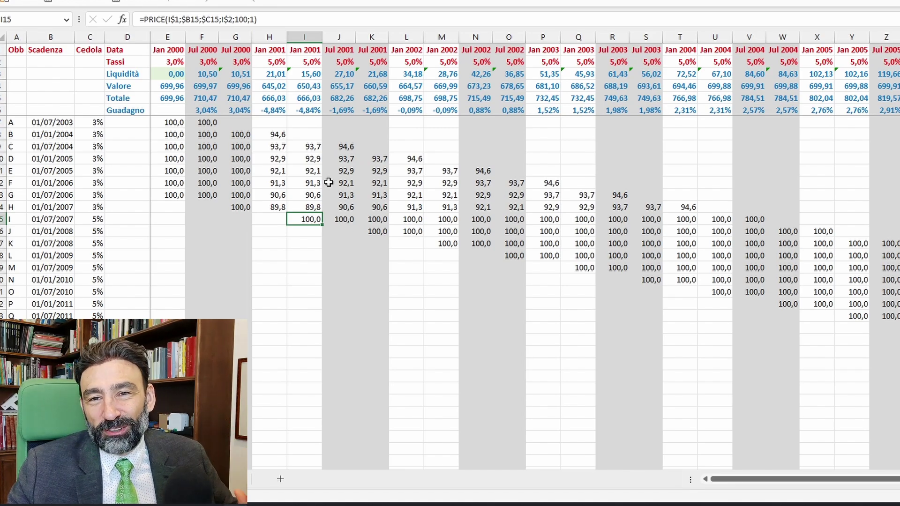
- Review the second January 2001 column's prices in column I and compare the Valore cells H4 and I4
shift+click(297, 146)
click(298, 147)
click(275, 87)
click(302, 87)
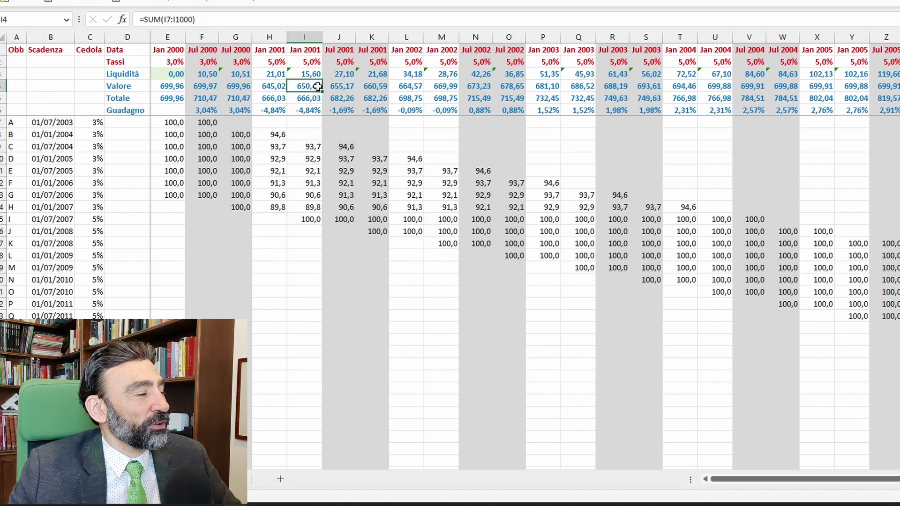
click(272, 88)
click(305, 86)
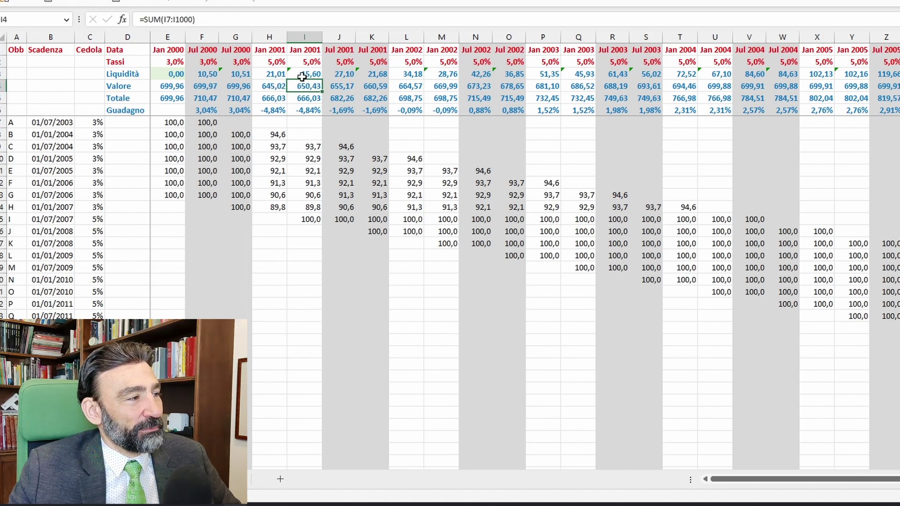
- Compare the Totale cells I5 and H5 of the two January 2001 columns, and examine the Guadagno formula in I6
click(305, 97)
click(283, 98)
click(304, 96)
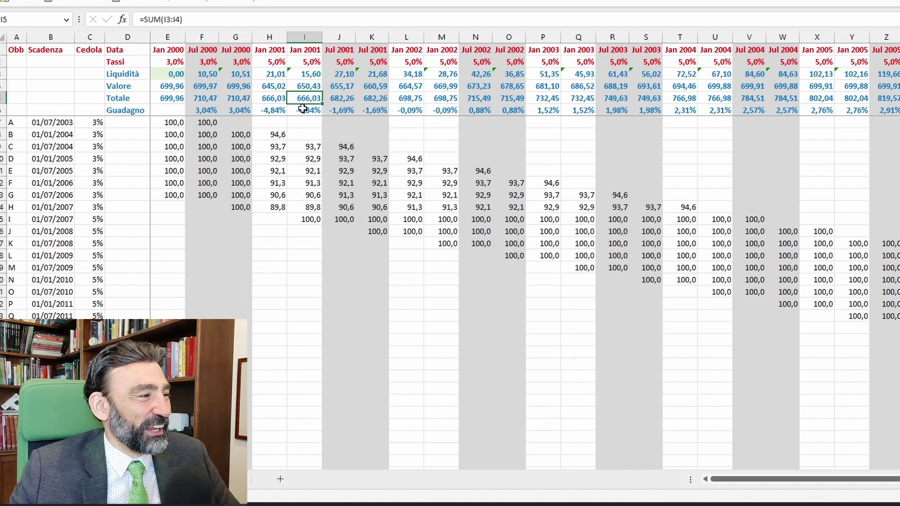
click(302, 108)
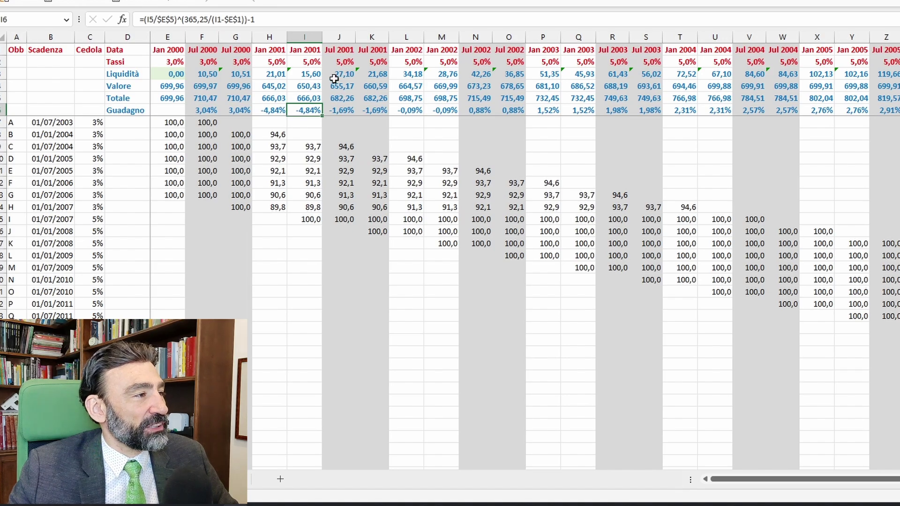
- Review the July 2001 date in J1 and the first July 2001 column's bond prices in J9:J15
click(341, 48)
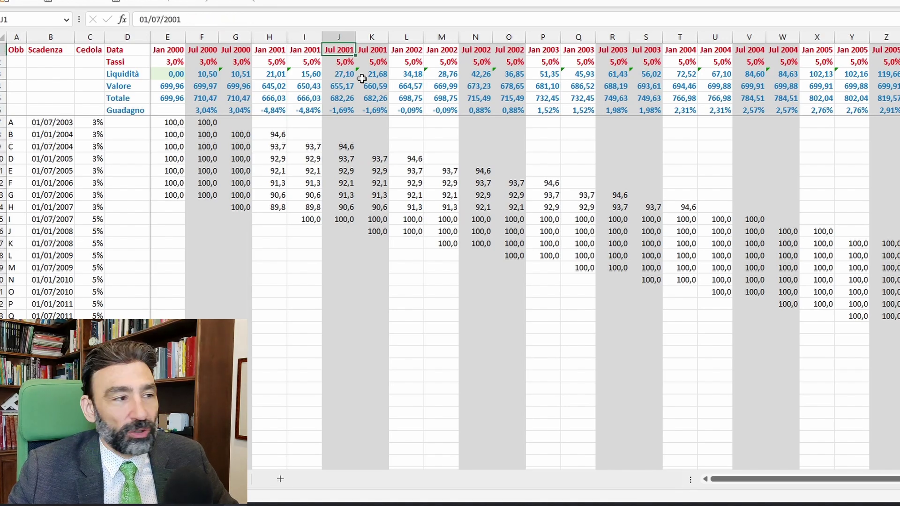
click(341, 148)
drag(342, 213, 342, 220)
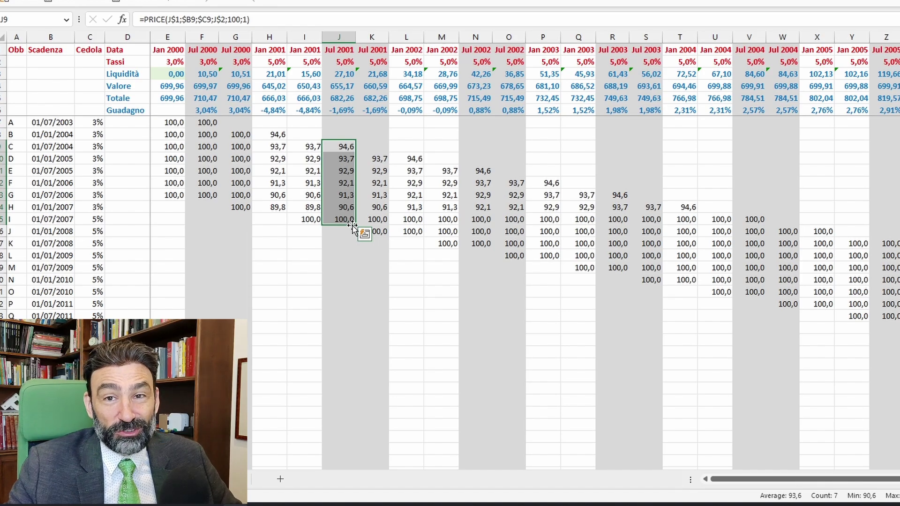
- Examine the first July 2001 column's Valore formula in J4 and Liquidità formula in J3 against bond I's coupon in C15
click(345, 147)
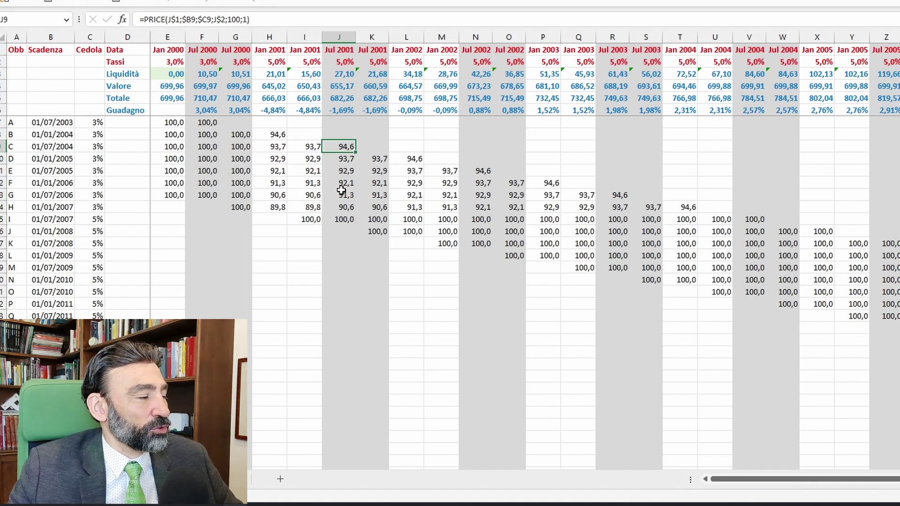
click(343, 88)
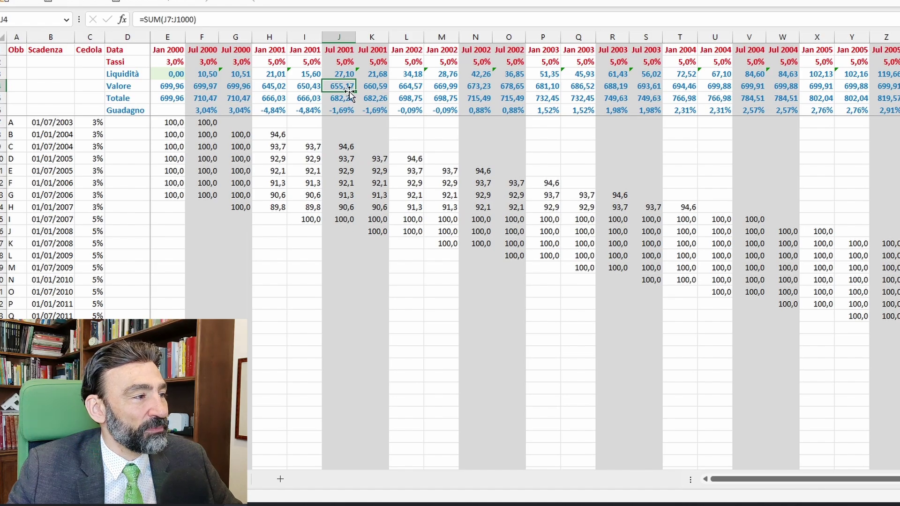
click(342, 75)
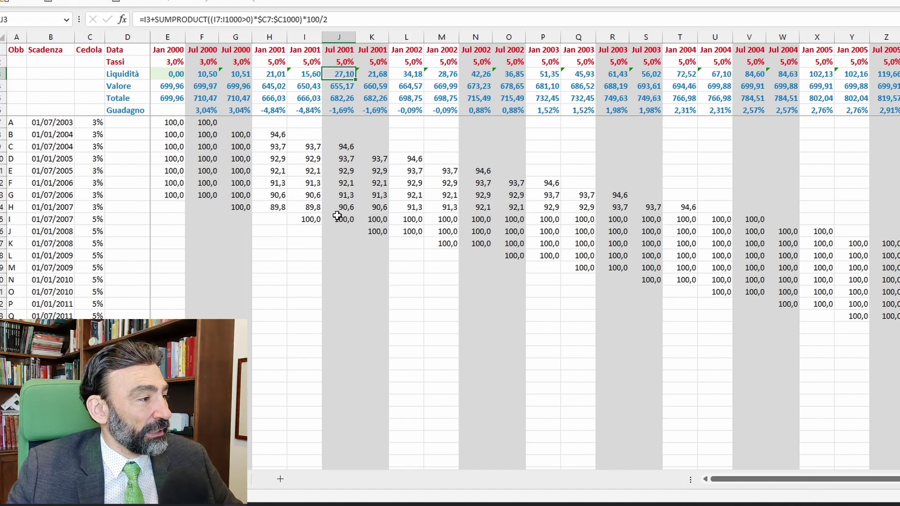
click(97, 221)
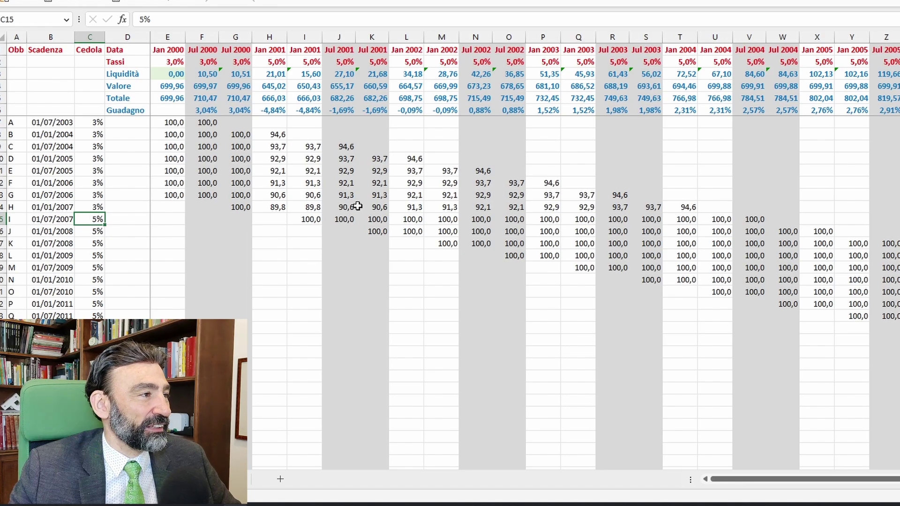
- Review the July 2001 prices in J9:J15 and compare bond C's price in J9 with bonds J and D in K16 and K10
drag(345, 146, 345, 218)
click(345, 147)
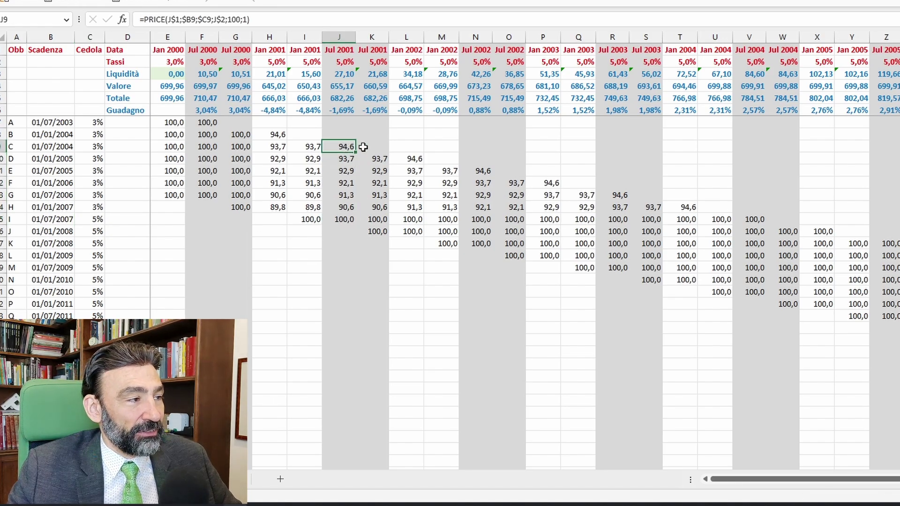
click(378, 231)
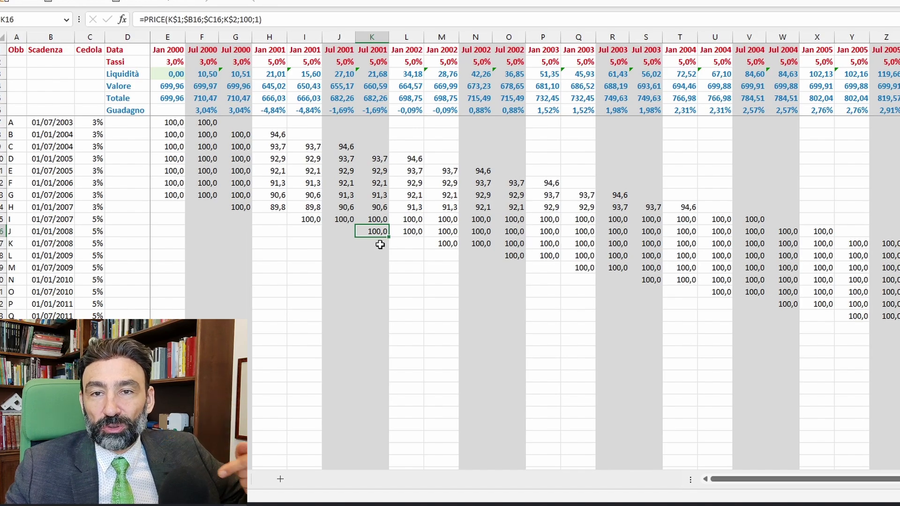
click(345, 147)
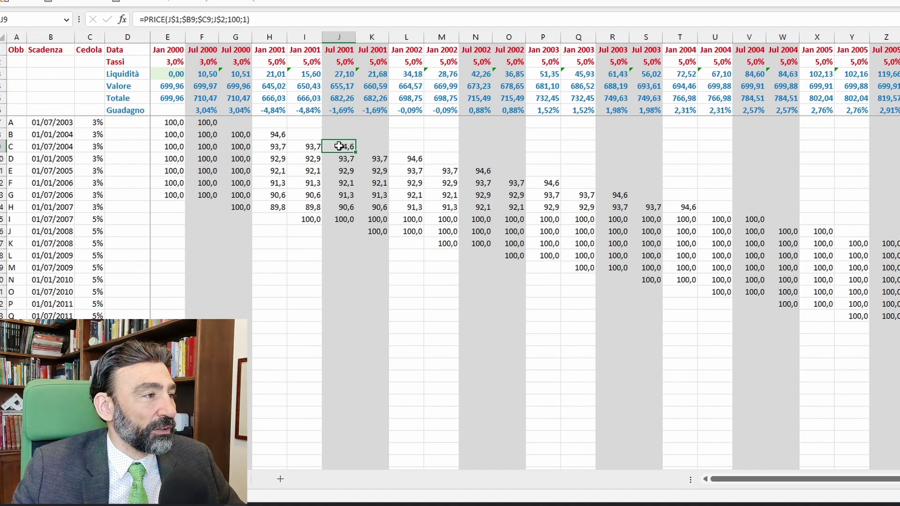
click(380, 161)
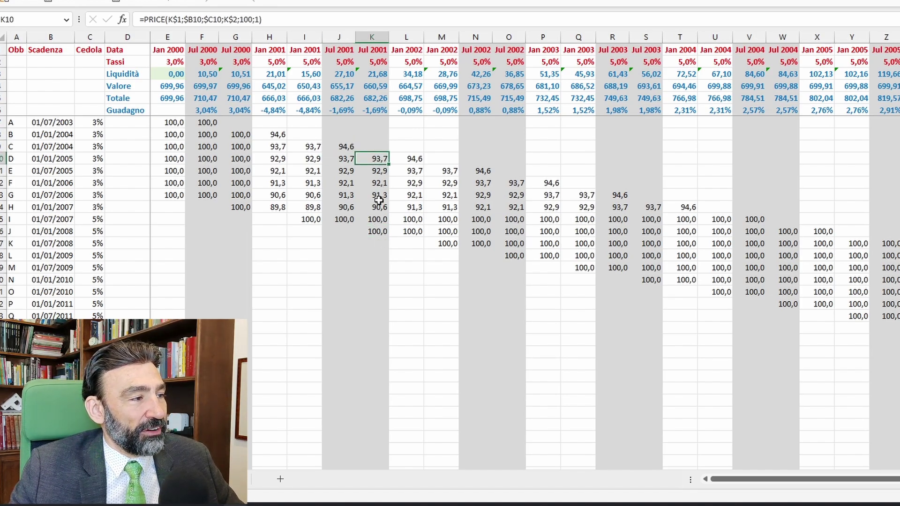
- Review the January 2002 prices in L10:L14 and follow the rollover through bond K in M17 and N17 to bond H in Q14
drag(389, 164, 416, 209)
click(406, 158)
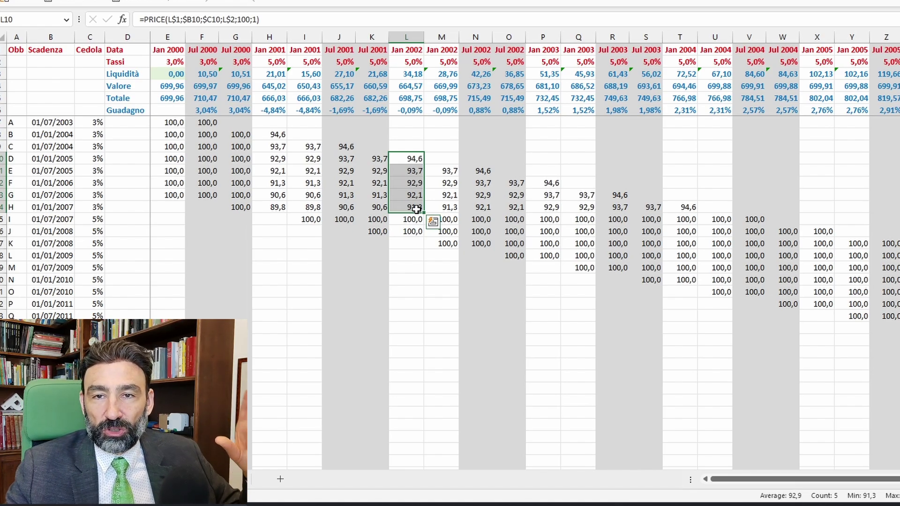
click(413, 159)
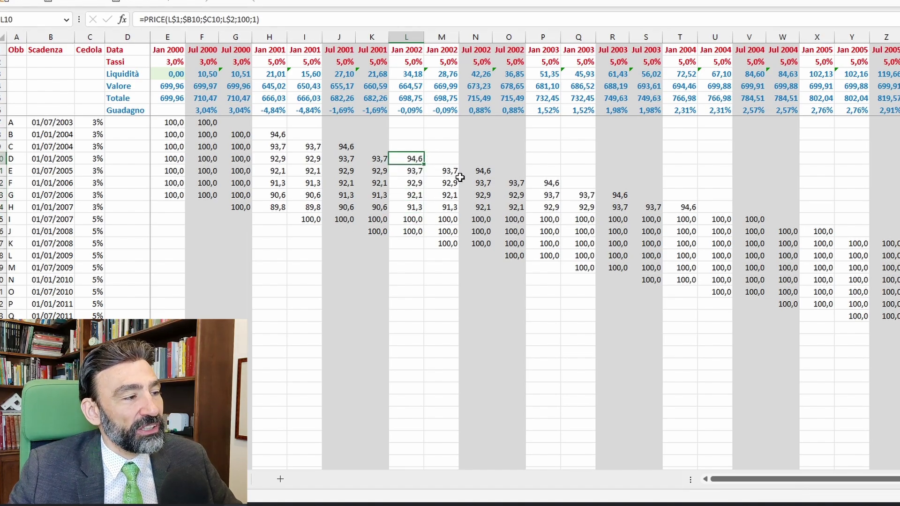
click(440, 242)
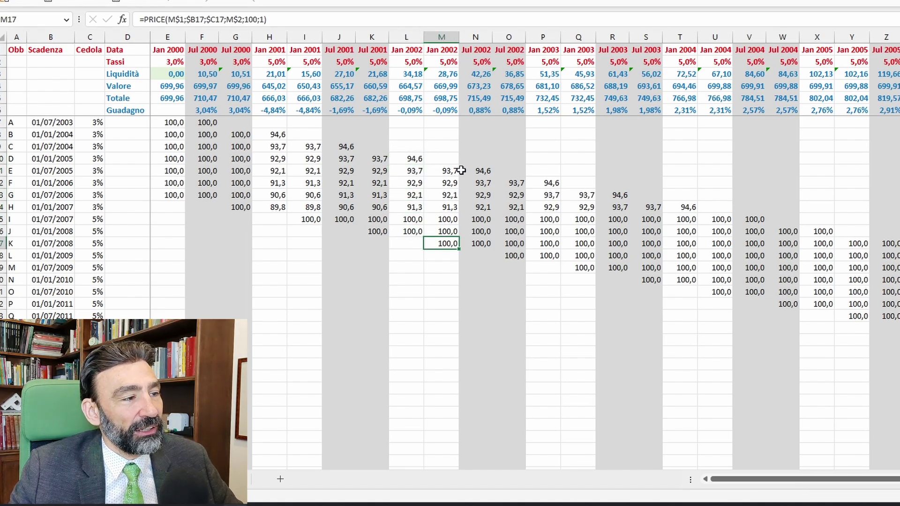
click(490, 243)
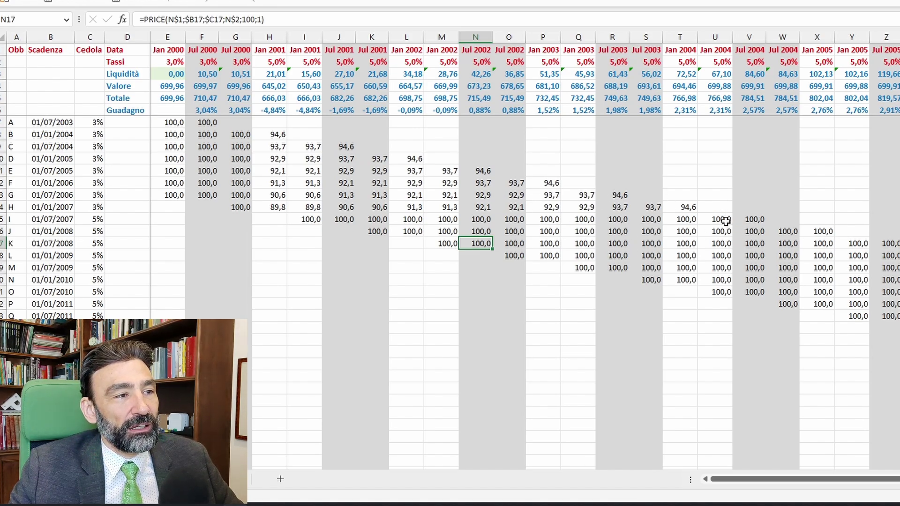
click(594, 207)
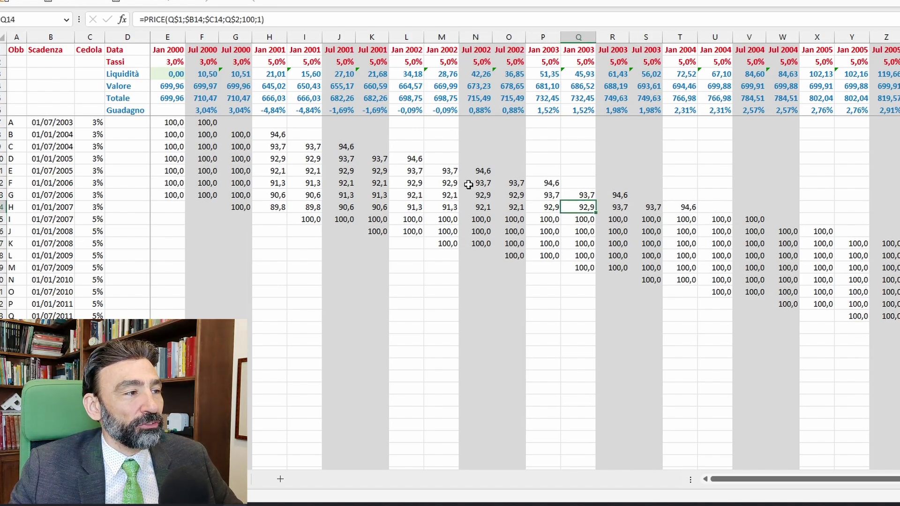
- Examine the Guadagno formulas of the two July 2002 columns in N6 and O6, and check bond G's price in R13
click(467, 111)
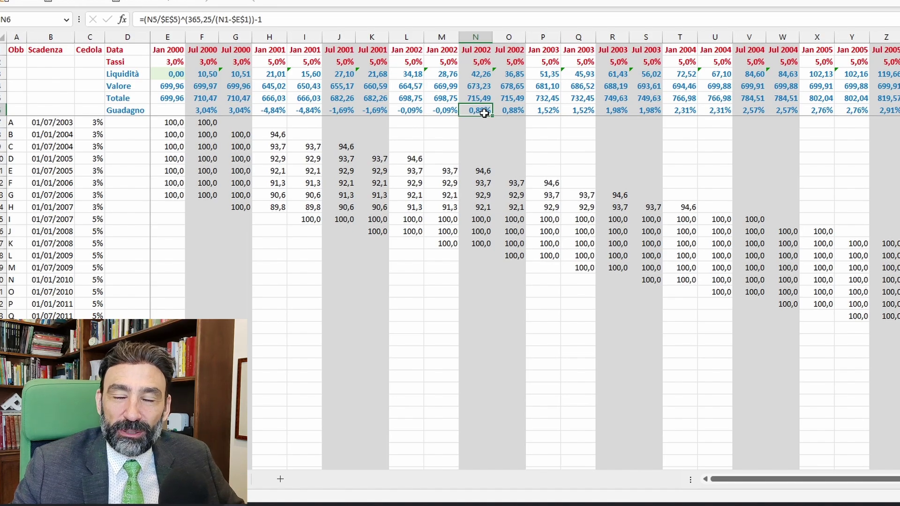
click(614, 195)
drag(863, 479, 897, 479)
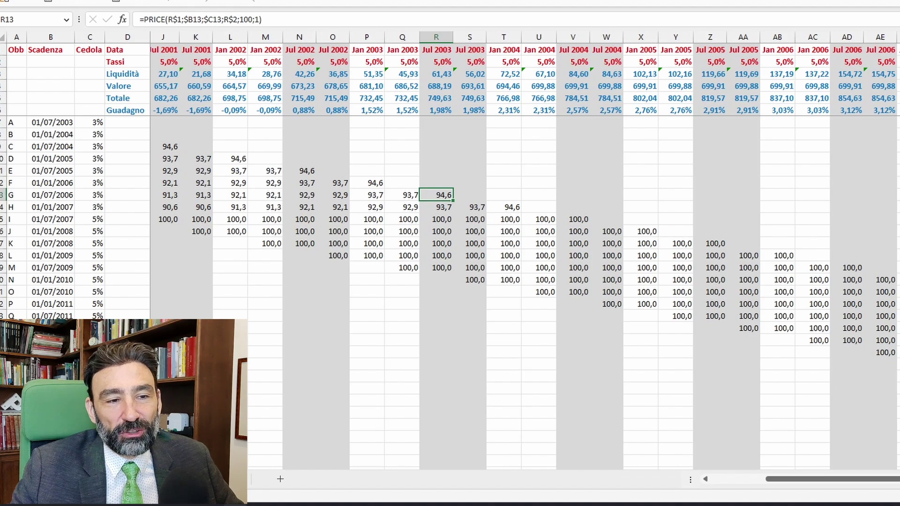
scroll(526, 137, left, 5)
click(495, 107)
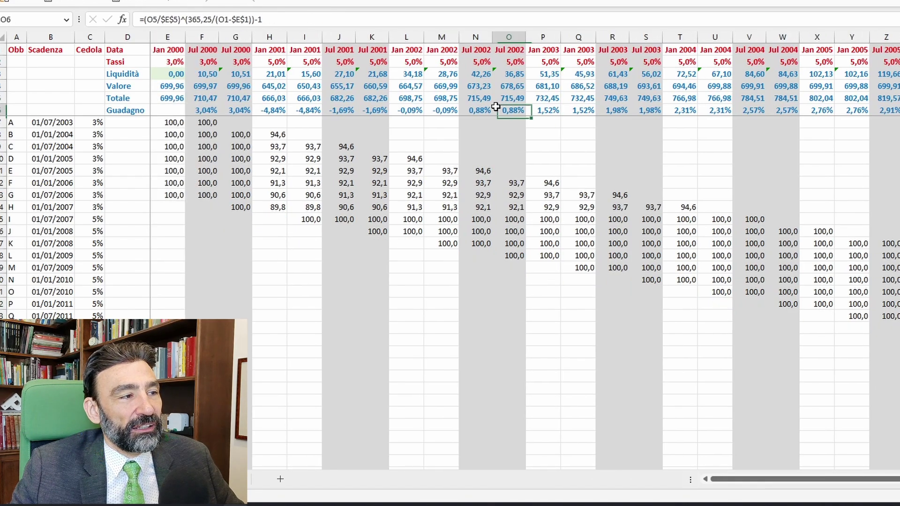
- Follow the Guadagno row from January 2003 in P6 through to the second January 2007 column in AG6
click(543, 110)
click(577, 111)
click(646, 111)
click(685, 111)
click(784, 109)
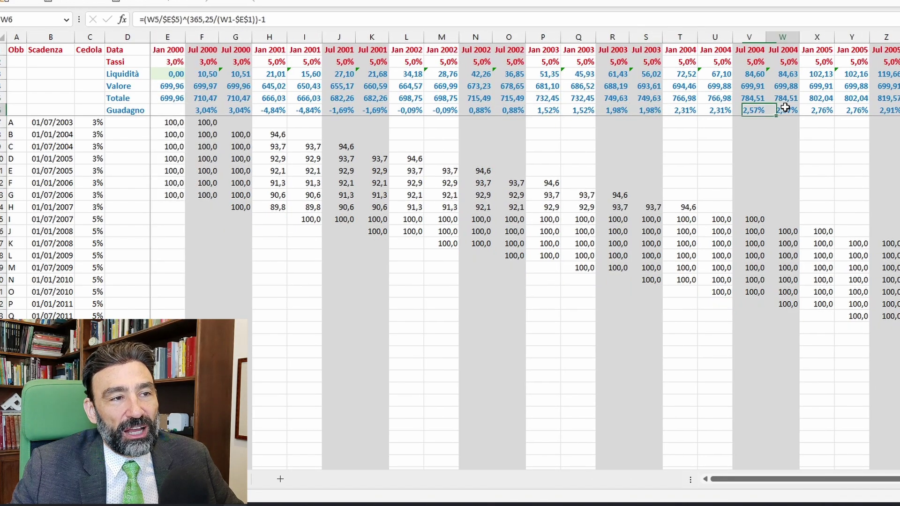
click(821, 110)
click(854, 110)
scroll(855, 110, right, 1)
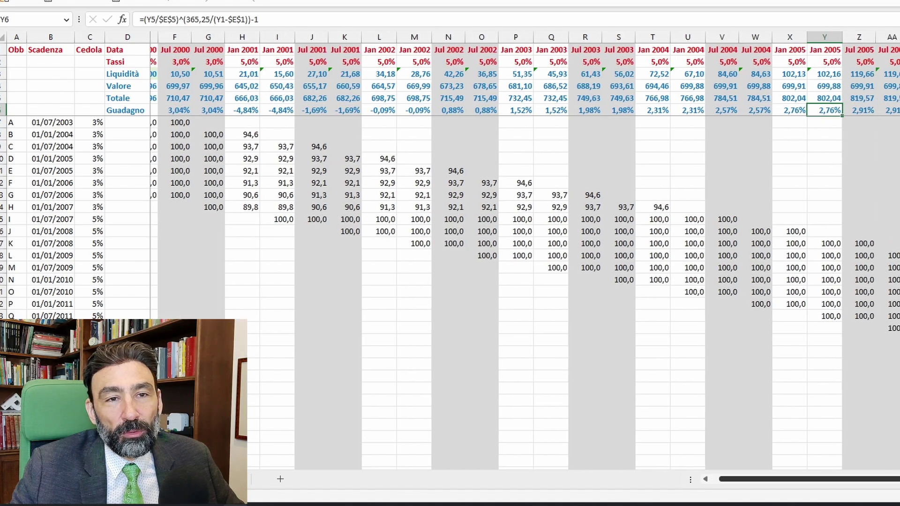
scroll(706, 113, right, 9)
click(781, 107)
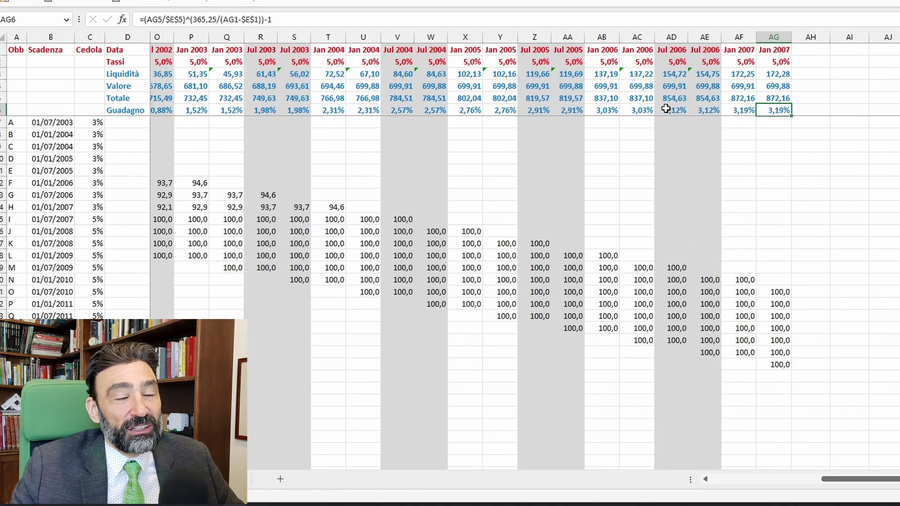
- Compare the January 2000 rate in E2 with the second January 2007 column's rate, prices and Guadagno, and check Guadagno in AB6
drag(862, 479, 750, 478)
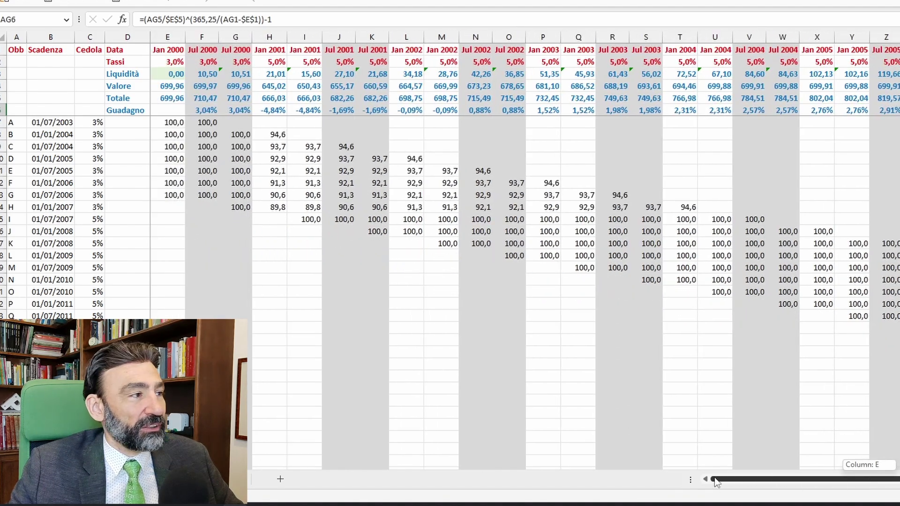
click(167, 62)
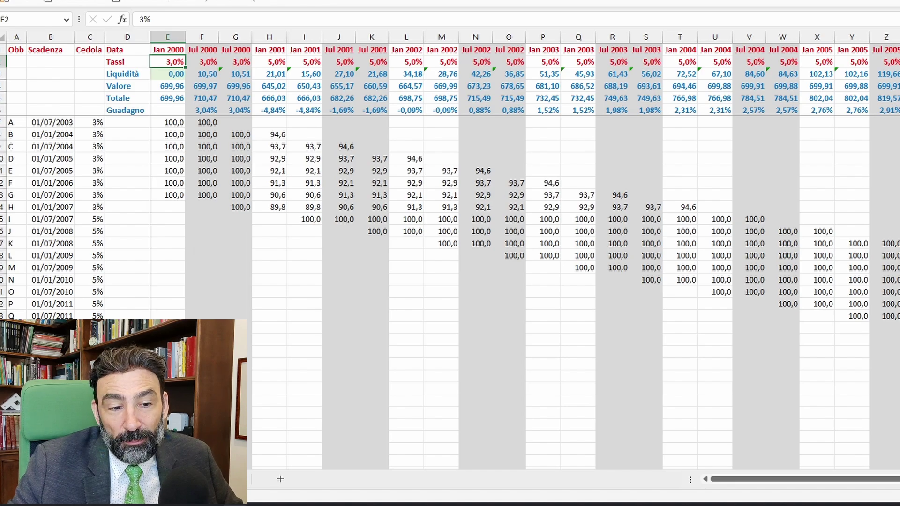
drag(750, 478, 822, 479)
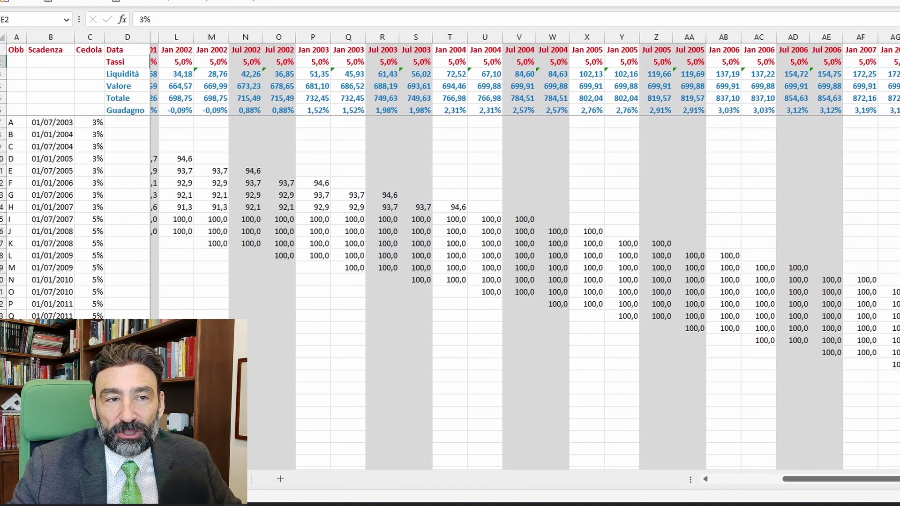
click(890, 61)
drag(891, 292, 895, 365)
click(897, 111)
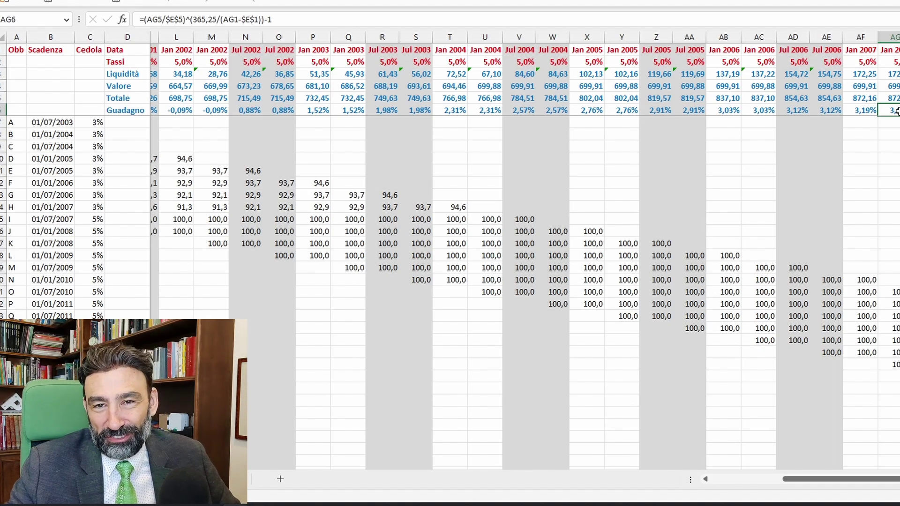
click(891, 109)
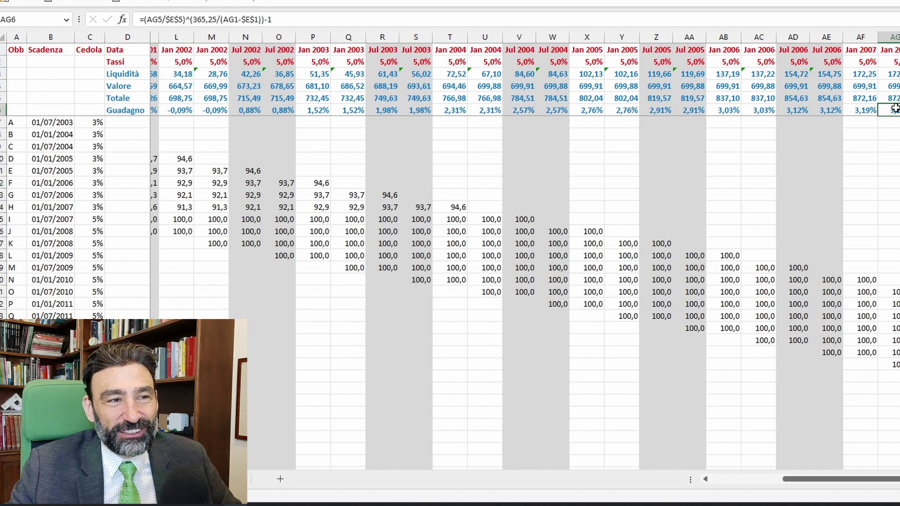
click(726, 108)
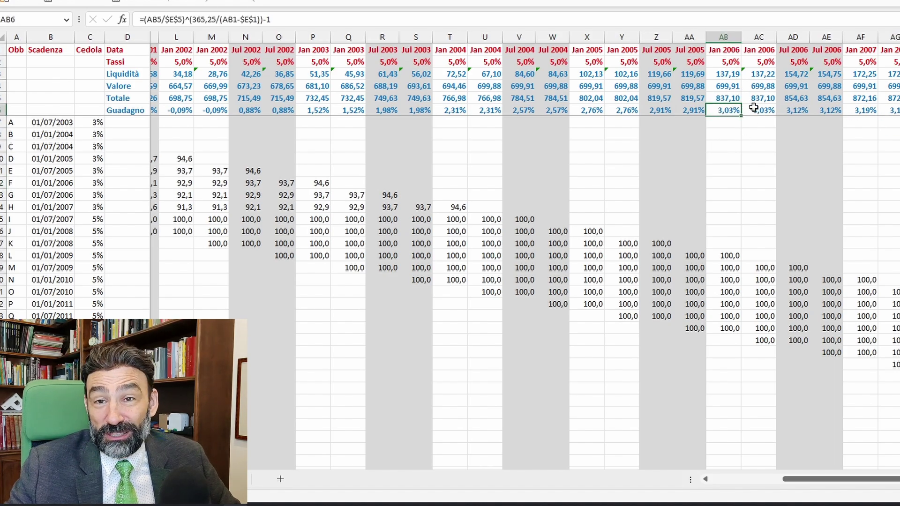
- Compare the July 2000 Guadagno in F6 with the January 2007 cells AF6 and AG6, and check the rate in AG2
click(750, 480)
click(206, 110)
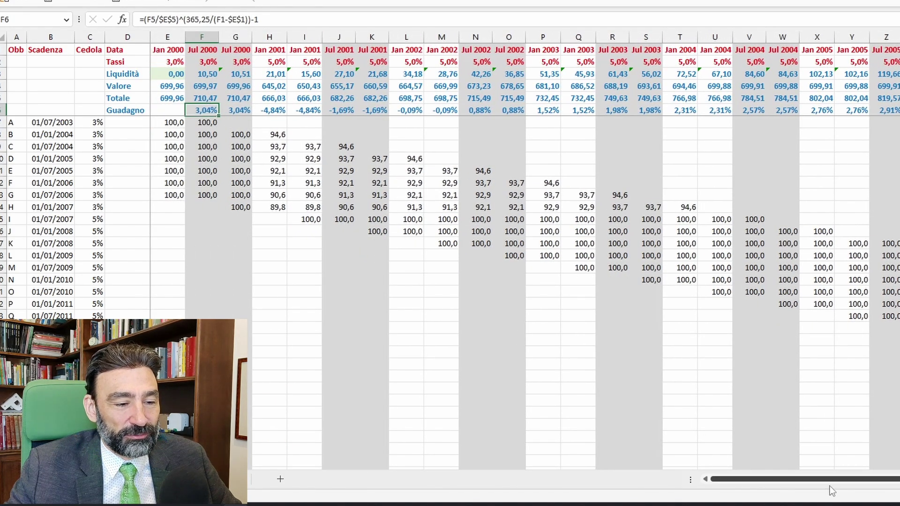
drag(828, 479, 845, 479)
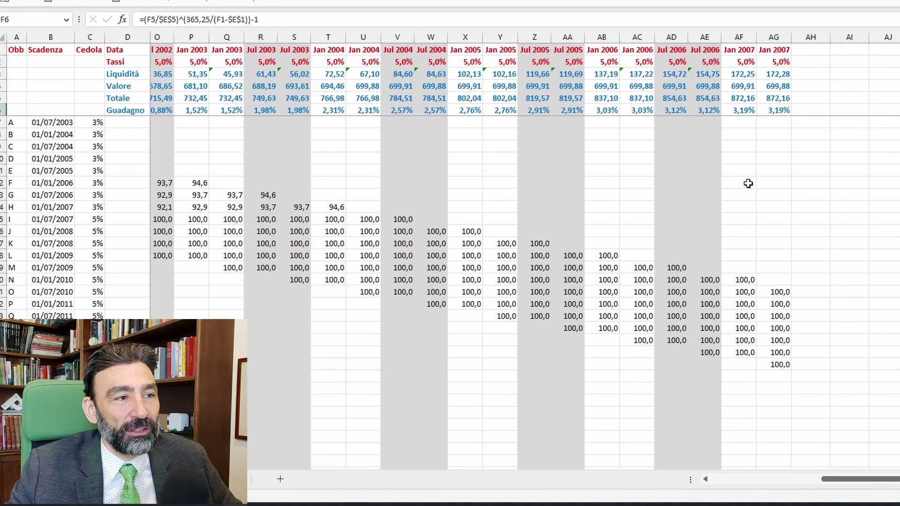
click(744, 111)
click(778, 110)
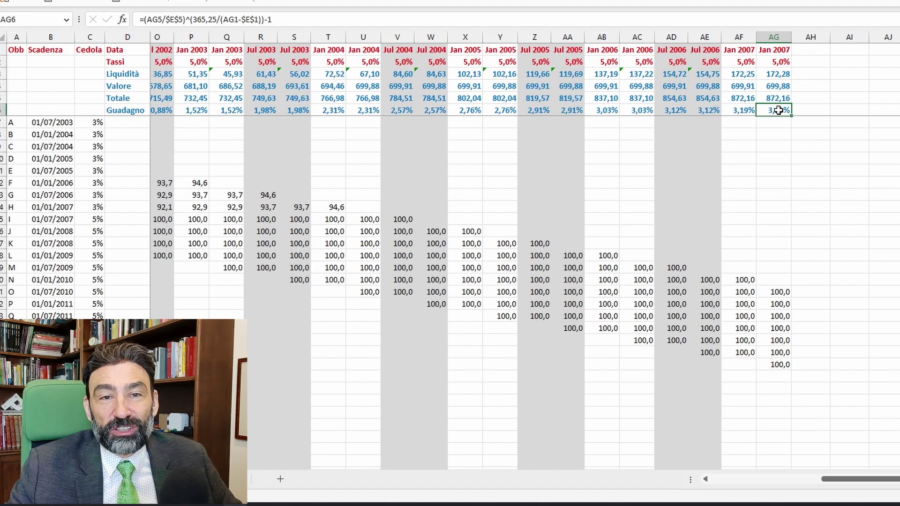
click(776, 64)
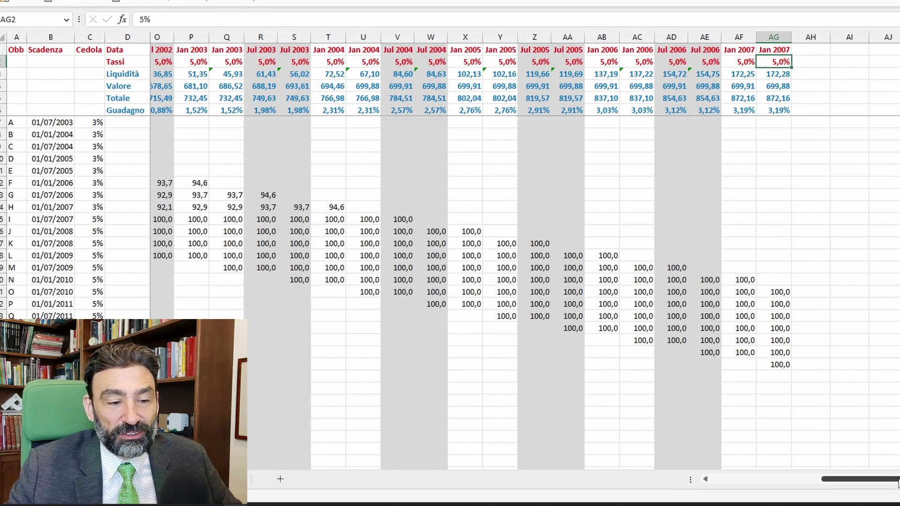
- Review the prices of bonds A to G in the columns from January 2000 to the first January 2001 column, rows 7 to 13
drag(898, 483, 773, 478)
click(683, 266)
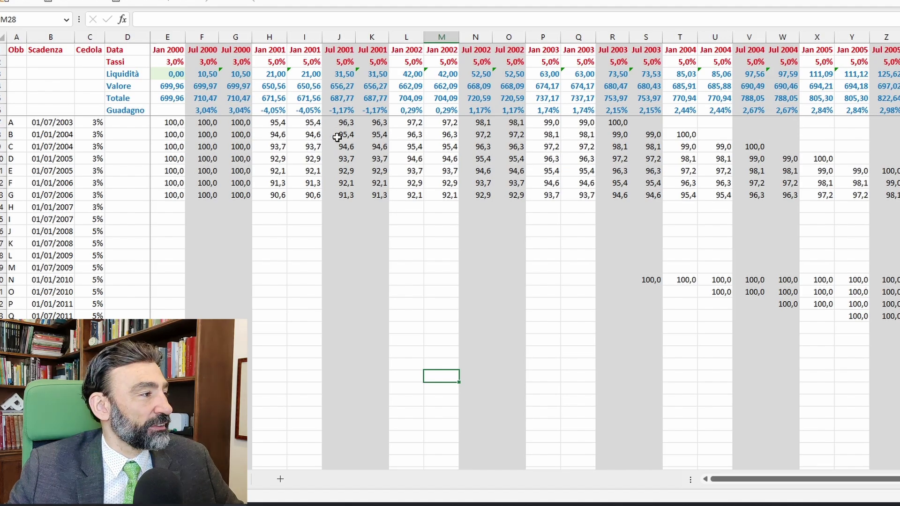
drag(173, 123, 174, 195)
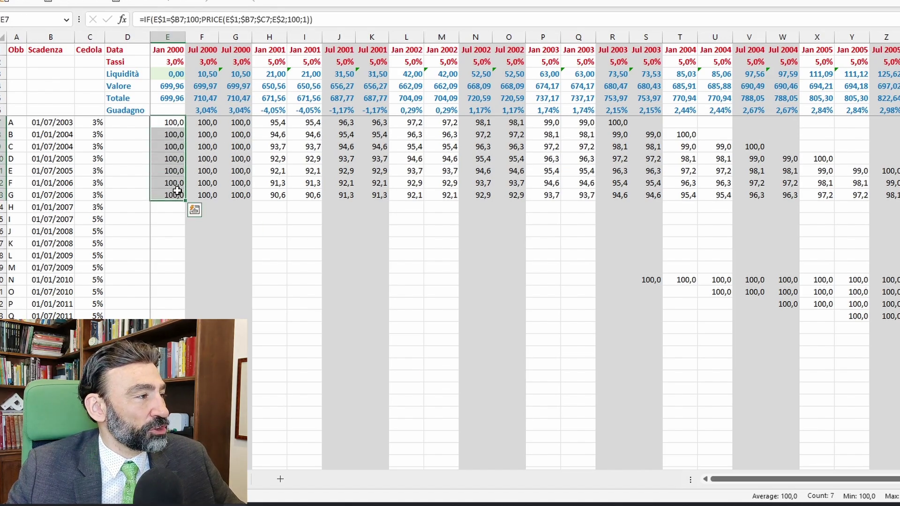
drag(204, 123, 208, 196)
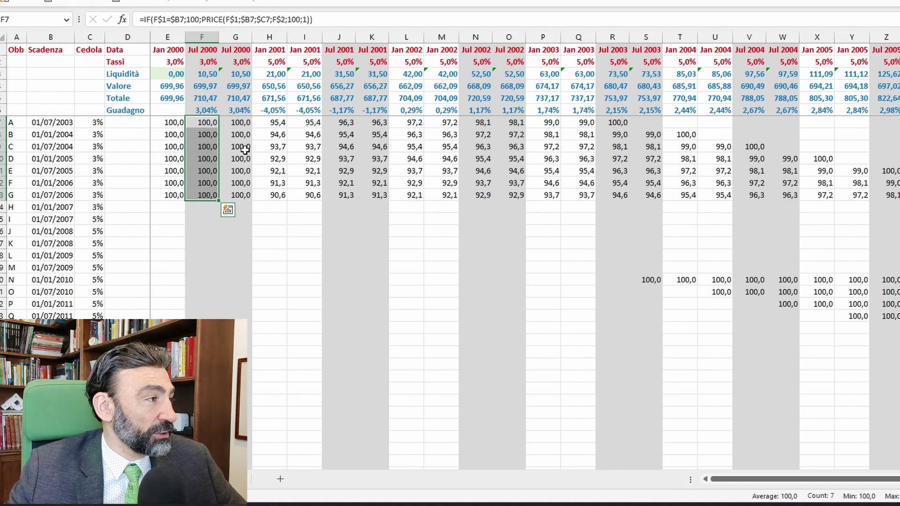
drag(241, 121, 238, 196)
drag(267, 121, 275, 192)
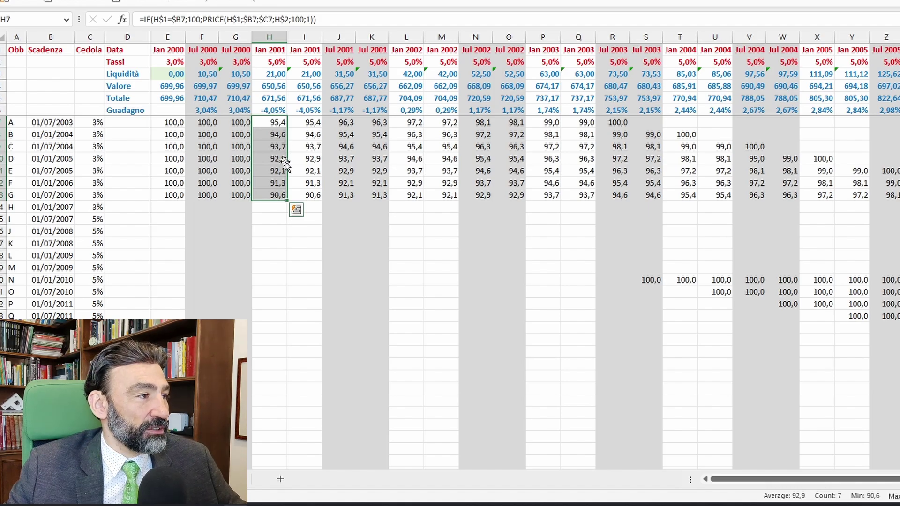
- Compare the Valore cells G4 and H4 across the rate rise, and examine the January 2001 Liquidità formula in H3
click(272, 86)
click(241, 88)
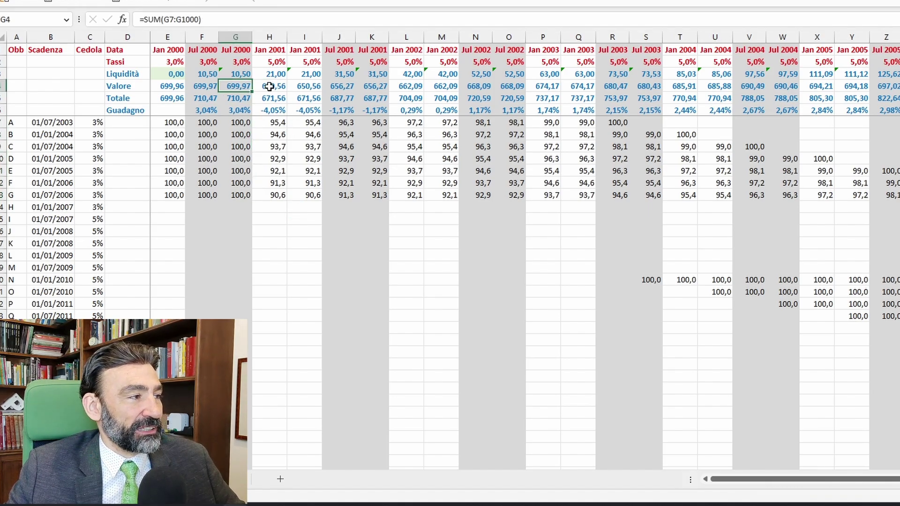
click(268, 86)
click(278, 75)
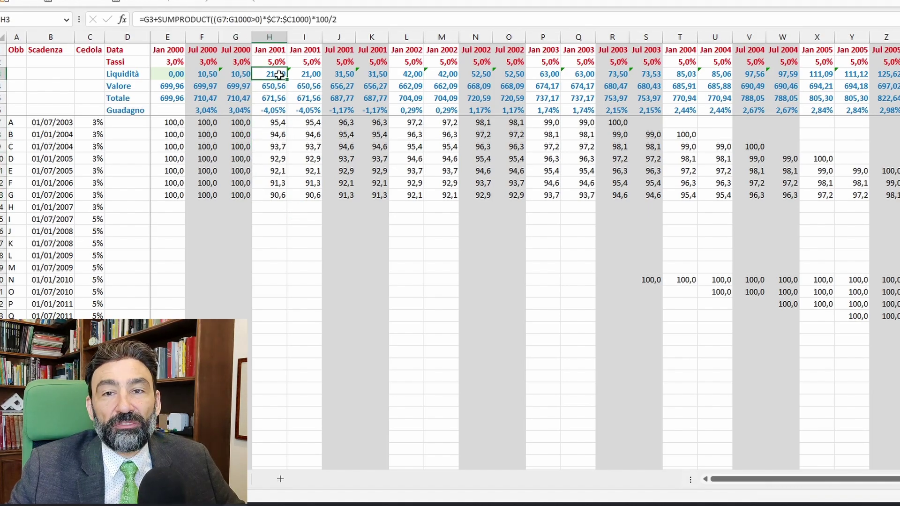
- Compare the January 2001 Guadagno in H6 between the rolled-over and held-to-maturity versions of the ladder, including bond A in G7:H7
click(280, 111)
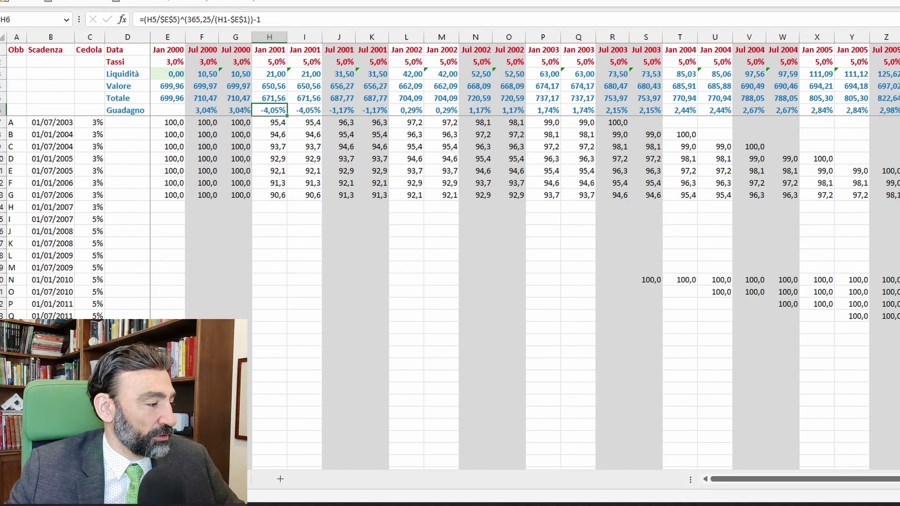
key(ctrl+z)
click(273, 112)
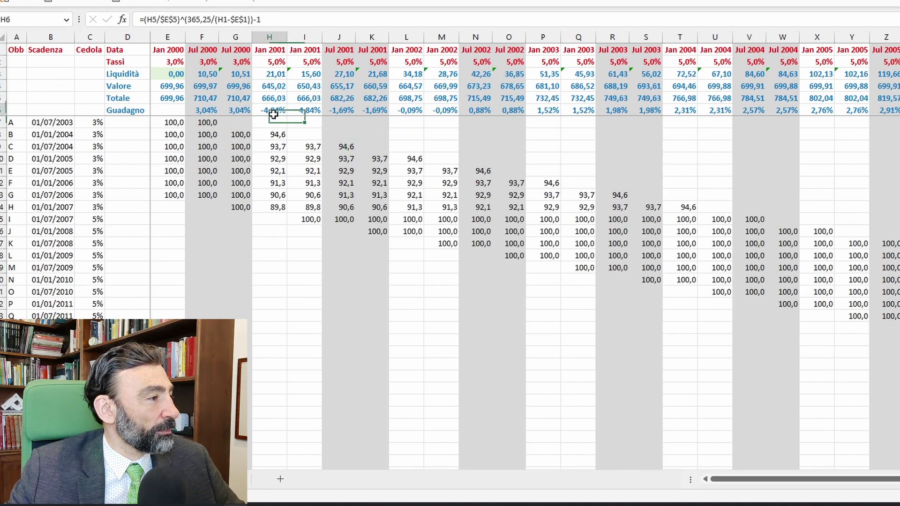
key(ctrl+y)
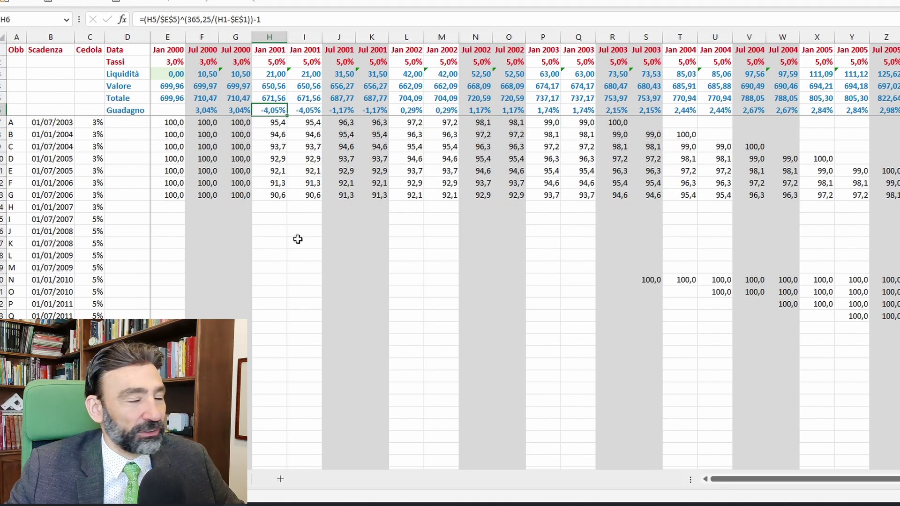
drag(240, 121, 272, 123)
key(ctrl+z)
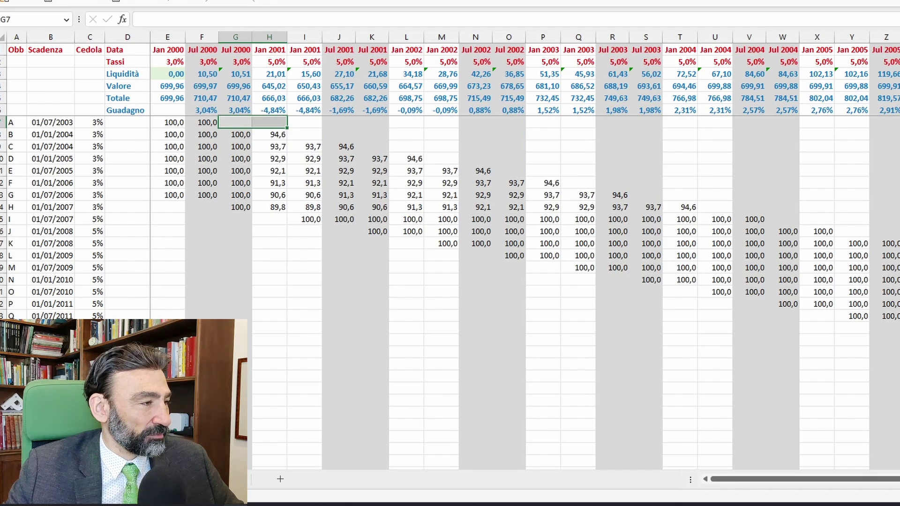
key(ctrl+y)
click(281, 112)
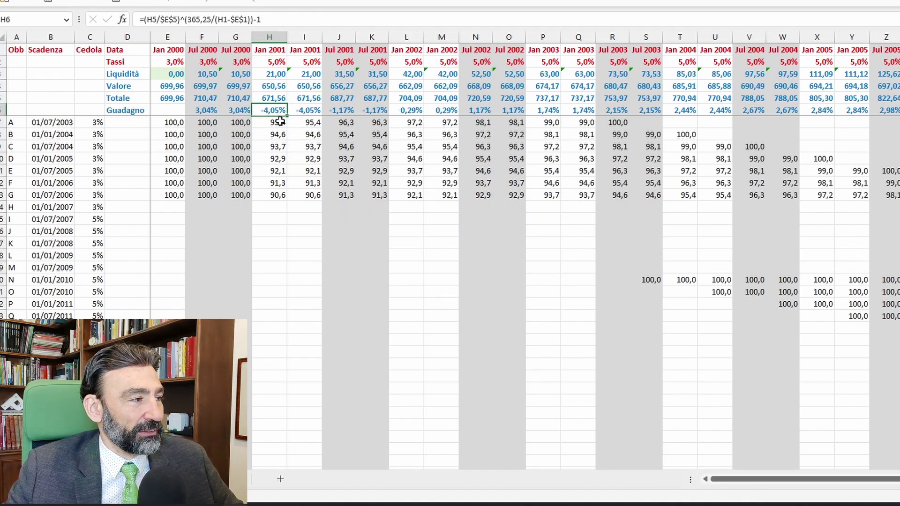
- Compare the prices of bonds A to G in the two January 2001 columns with the first July 2001 column, rows 7 to 13
drag(276, 124, 268, 197)
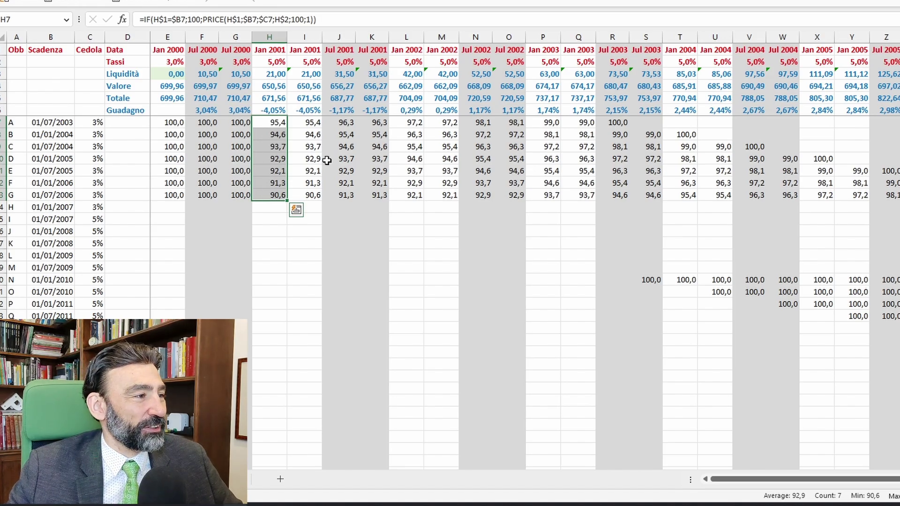
drag(311, 123, 296, 191)
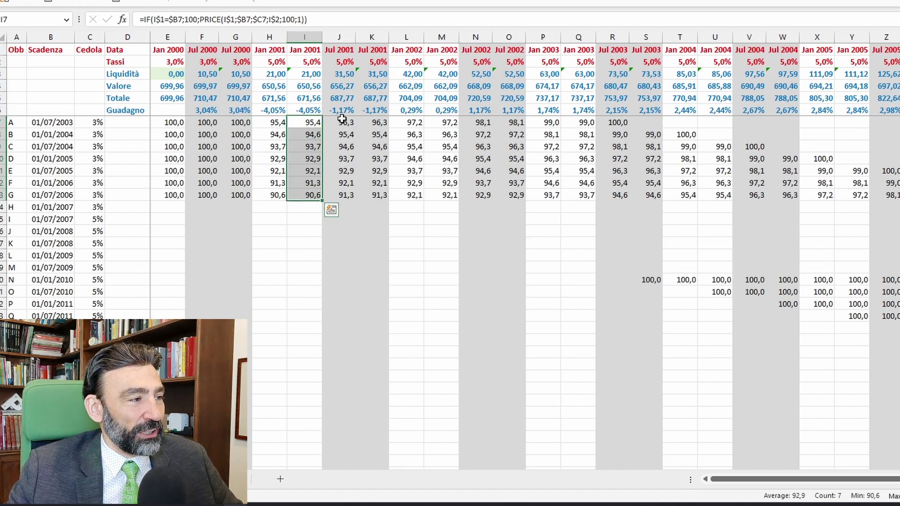
drag(341, 121, 346, 191)
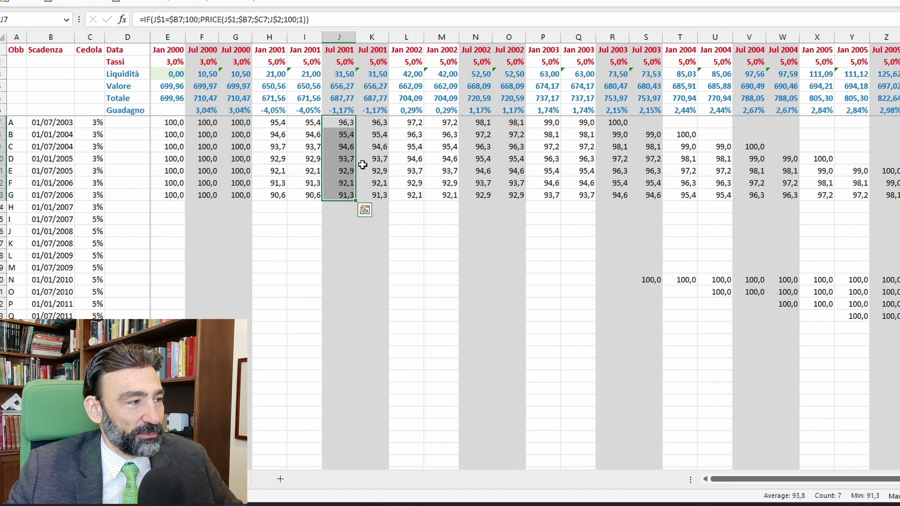
- Follow bond A's price along row 7 from January 2001 to July 2003, and check its Scadenza in B7
click(280, 124)
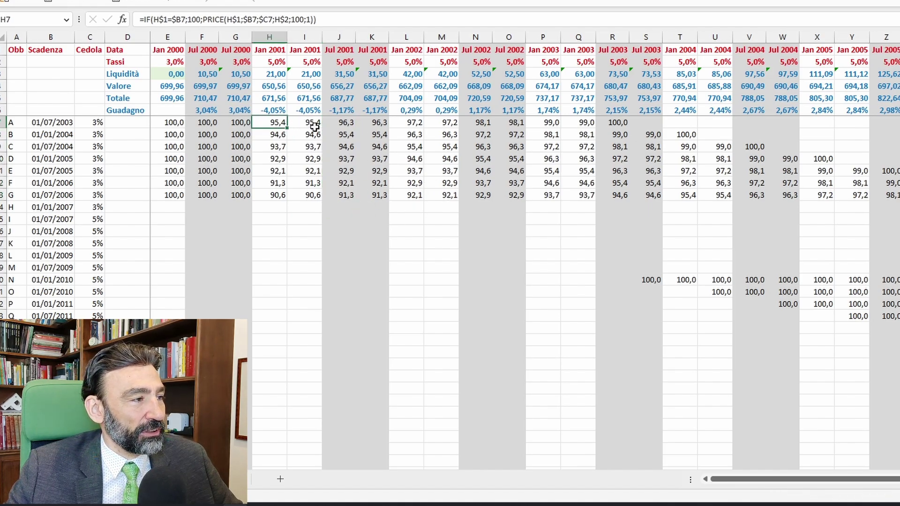
click(307, 123)
click(342, 123)
click(375, 123)
click(409, 123)
click(450, 122)
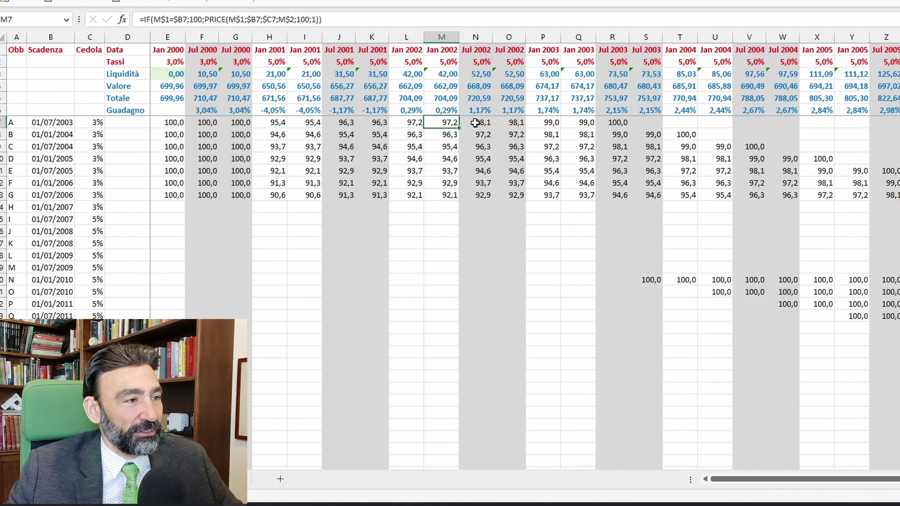
click(478, 123)
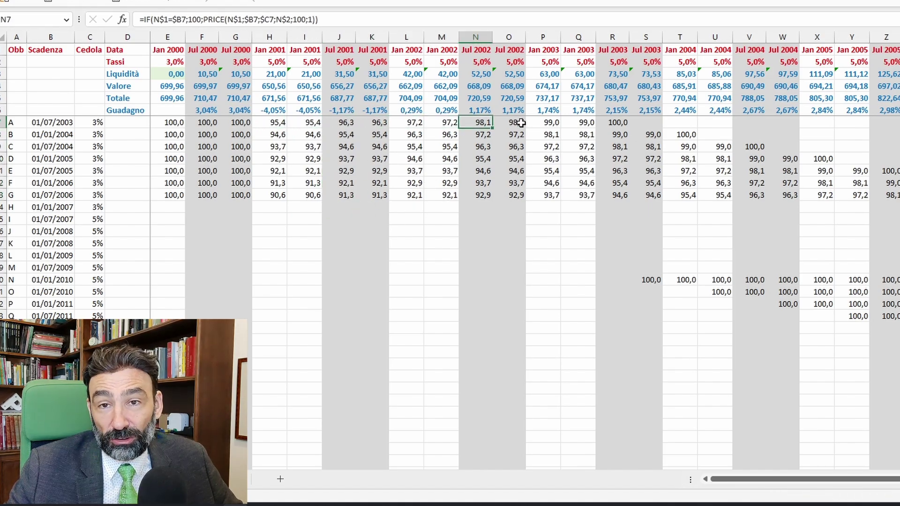
click(614, 123)
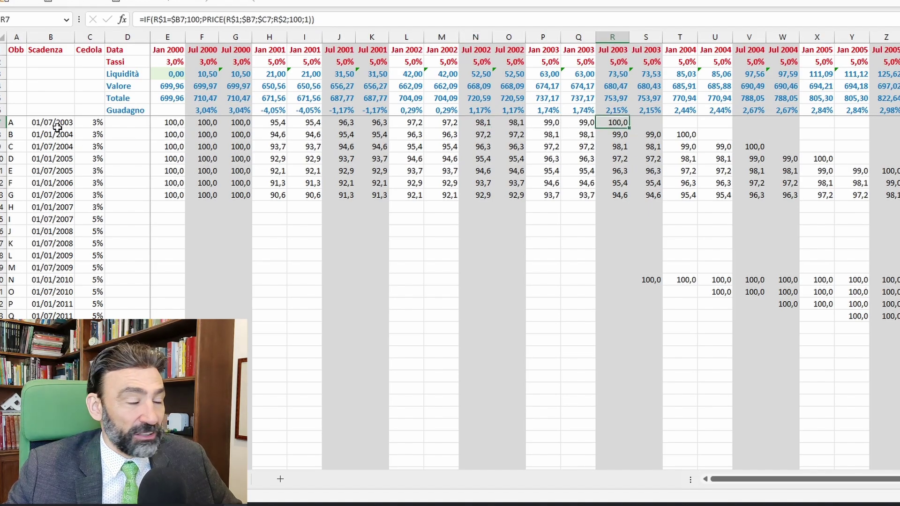
click(55, 125)
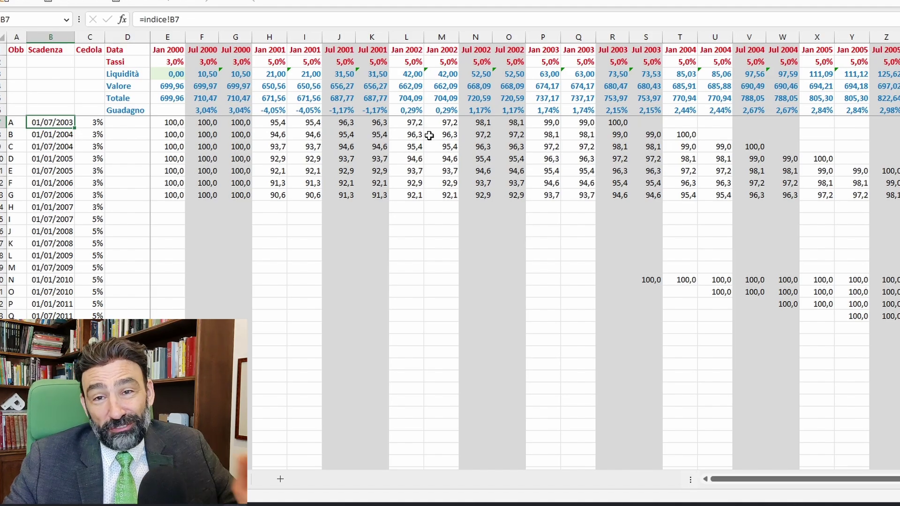
- Trace bond A's redemption in R7 and its replacement by bond N in S20, checking the July 2003 Liquidità formula in S3
click(626, 124)
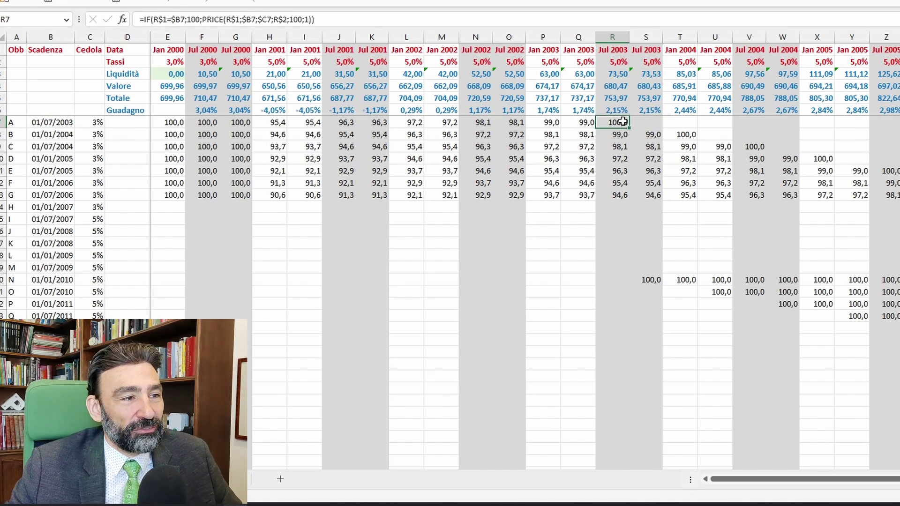
click(655, 135)
click(652, 122)
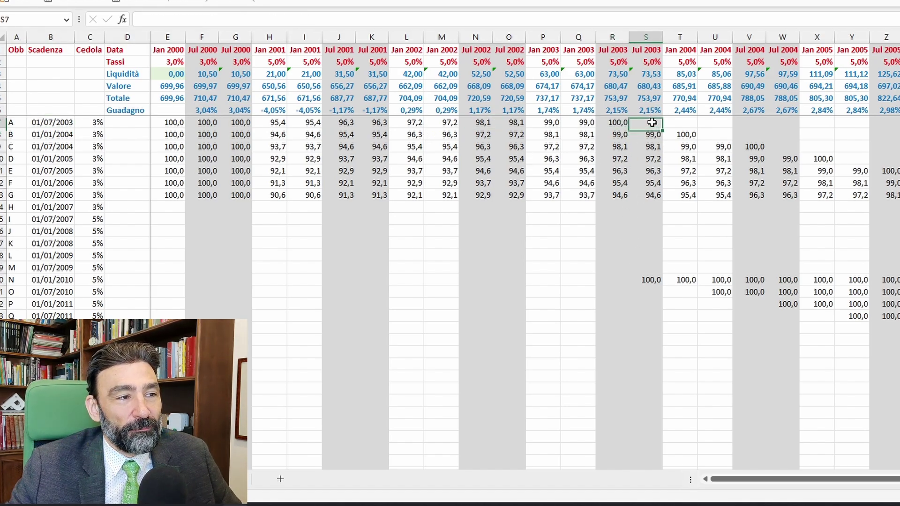
click(652, 280)
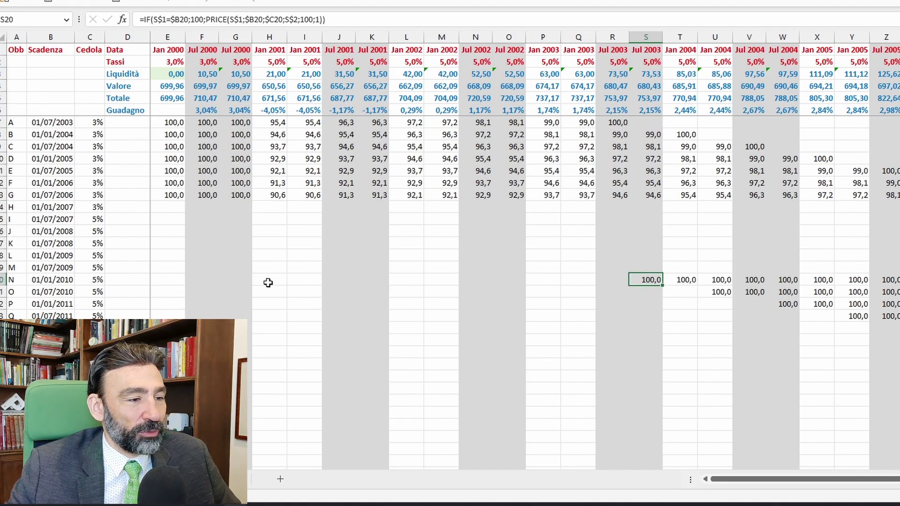
click(632, 123)
click(620, 123)
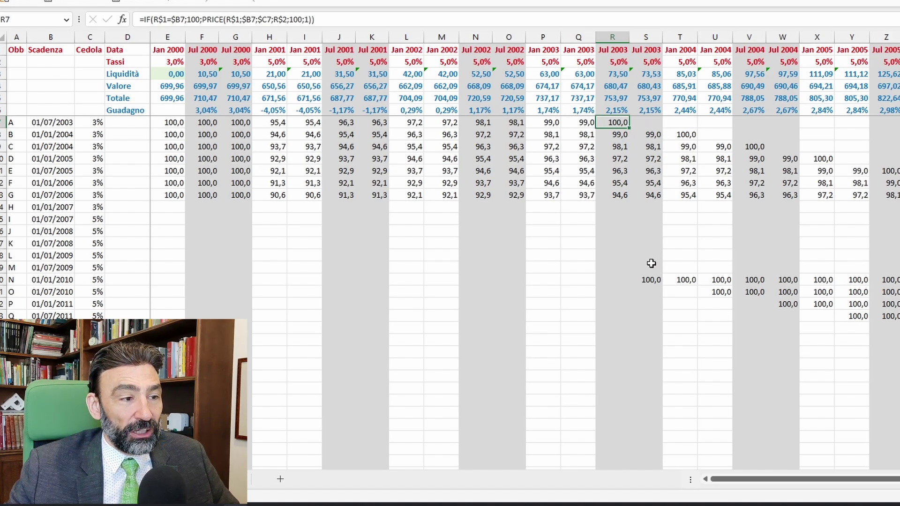
click(650, 281)
click(651, 74)
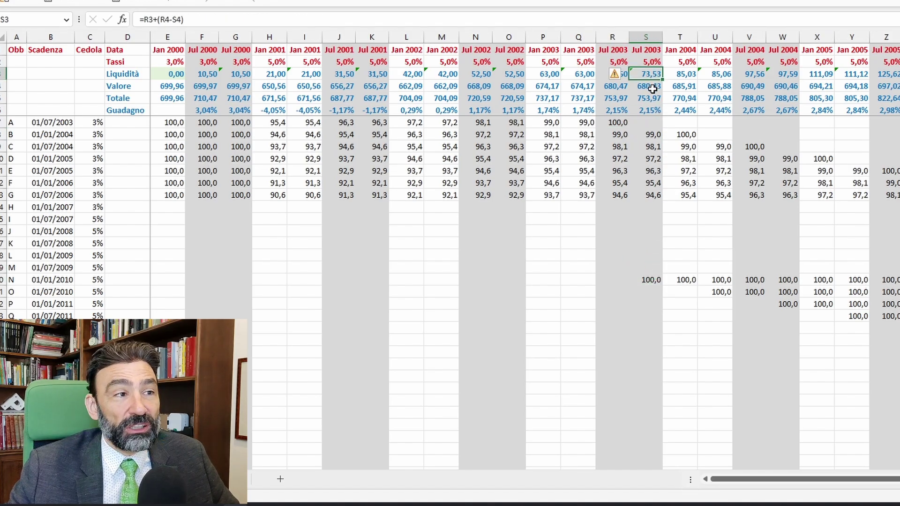
click(649, 134)
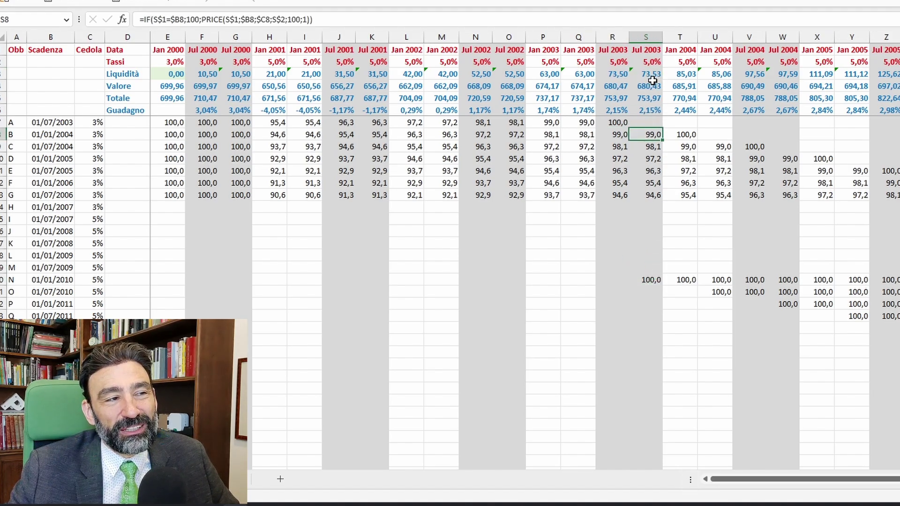
click(618, 124)
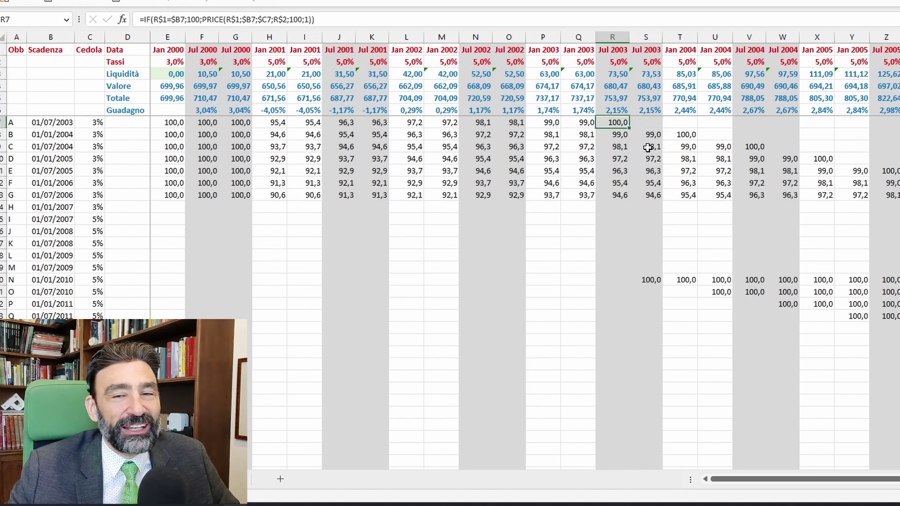
click(657, 278)
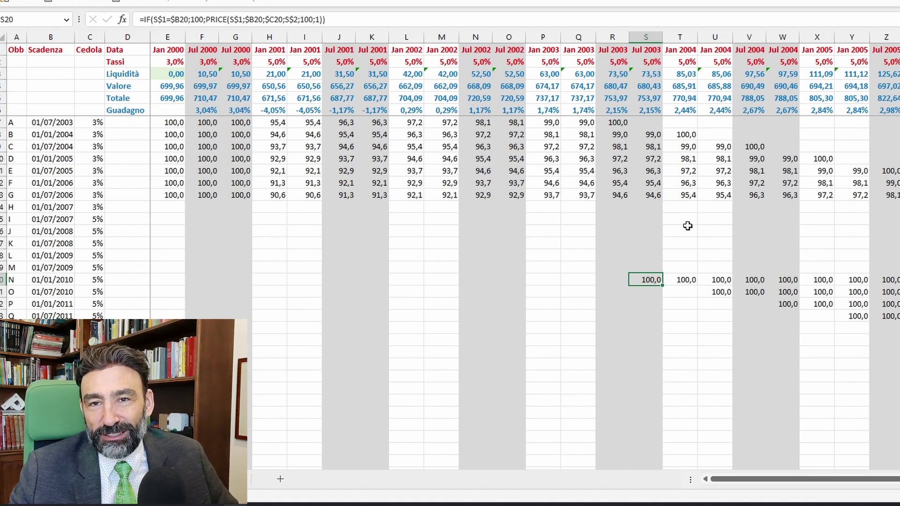
- Check bond B's prices in S8 and T8 up to maturity, and its replacement by bond O in U21
click(657, 133)
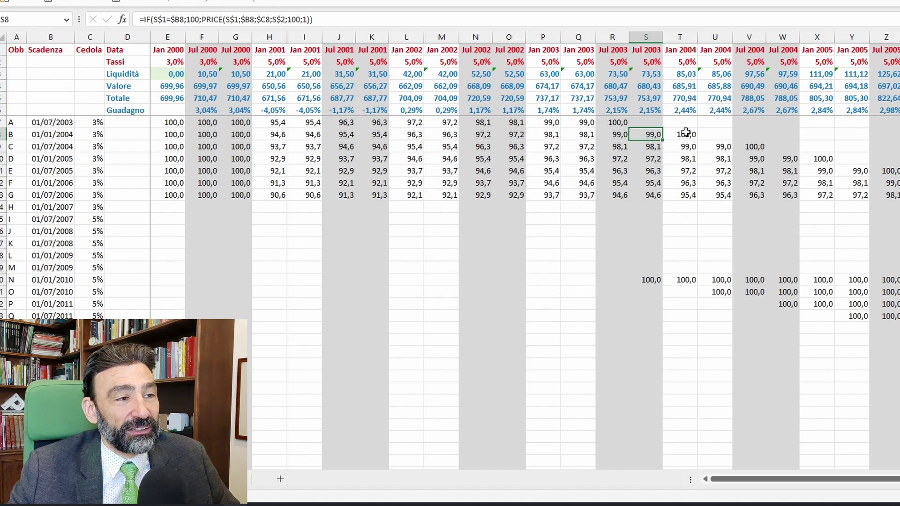
click(685, 133)
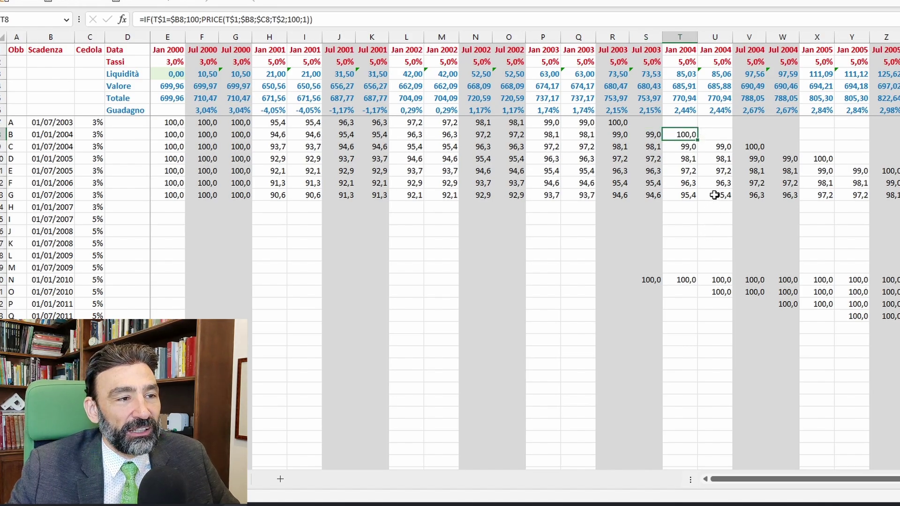
click(718, 291)
key(ctrl+z)
click(731, 291)
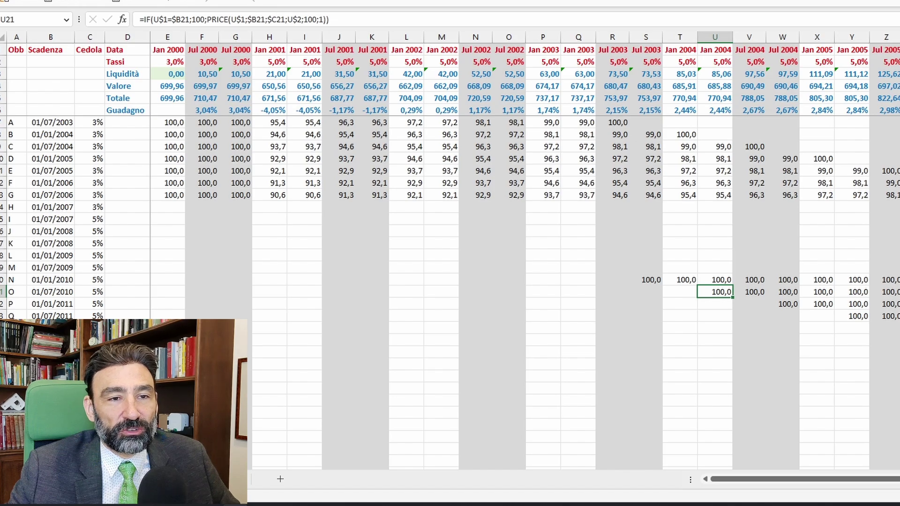
- Follow bonds O and P along rows 21 and 22 to January 2007, and examine the Totale in AG5
key(Right)
key(Right)
key(Right)
key(Right)
key(Right)
key(Right)
key(Right)
key(Right)
key(Right)
key(Right)
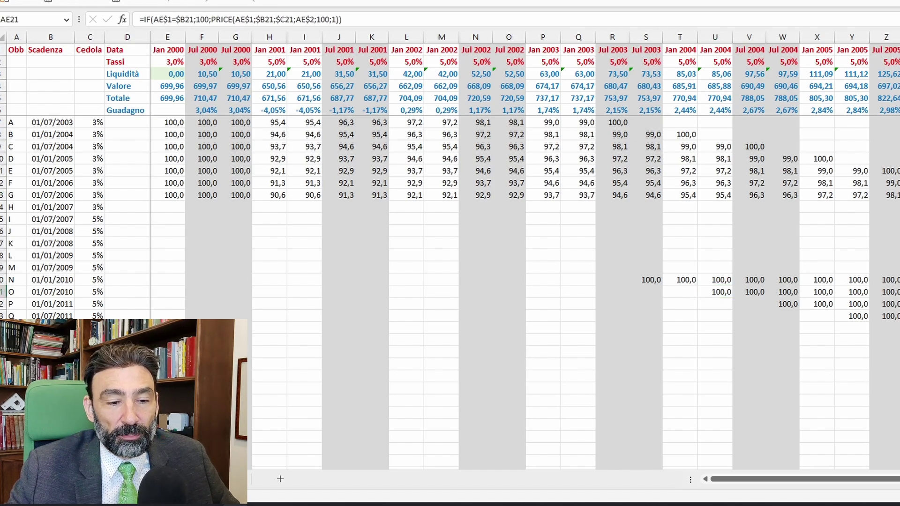
scroll(525, 249, right, 3)
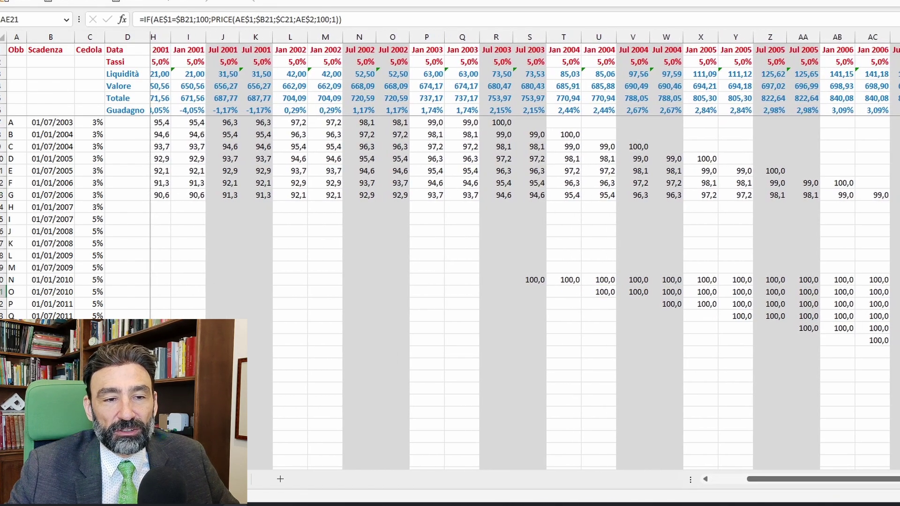
key(Down)
key(Right)
key(Right)
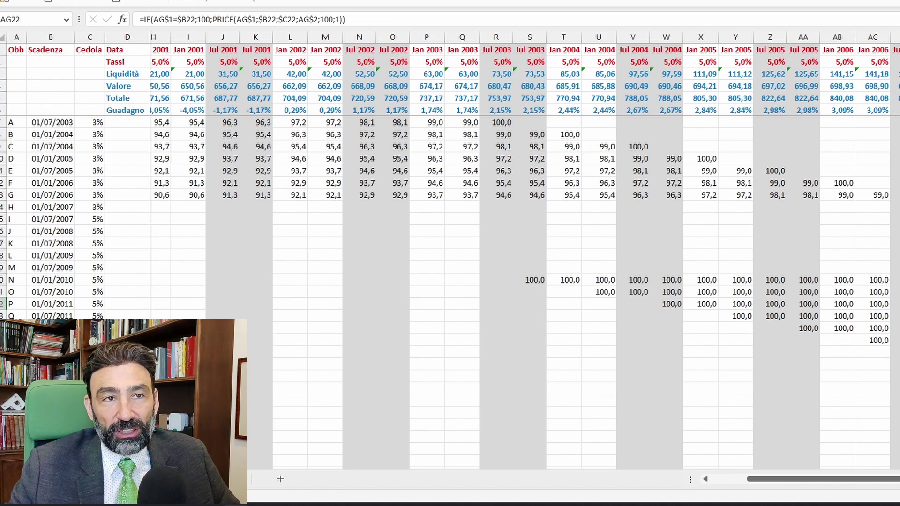
key(ctrl+Up)
key(ctrl+Up)
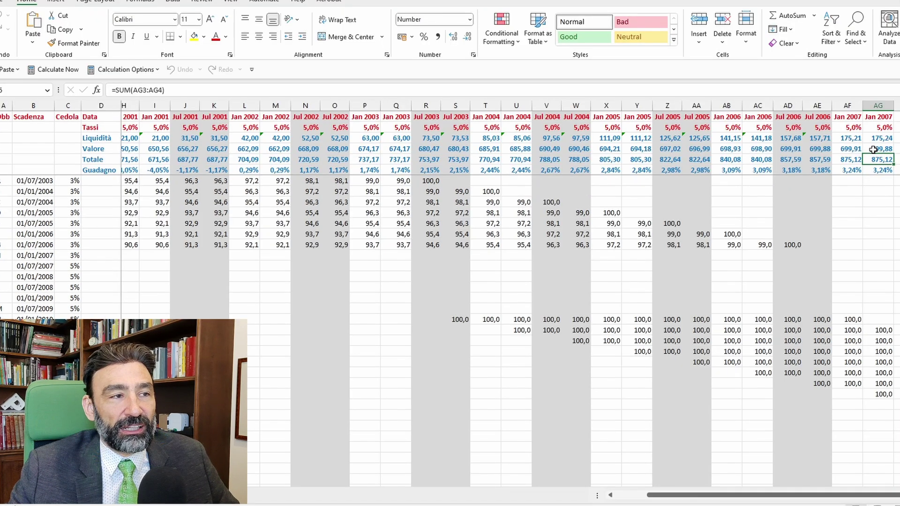
- Compare the Valore in AG4 with the Liquidità in AG3 for the second January 2007 column, and check their formulas
click(875, 155)
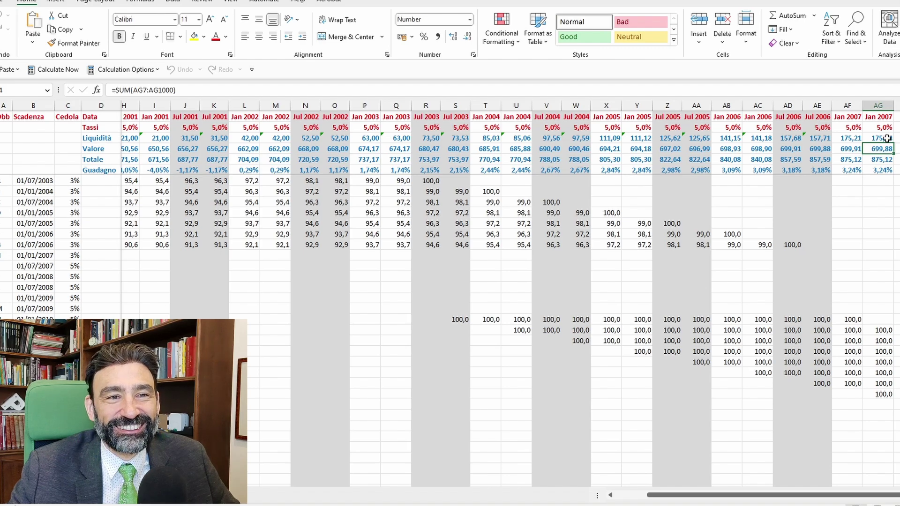
click(888, 138)
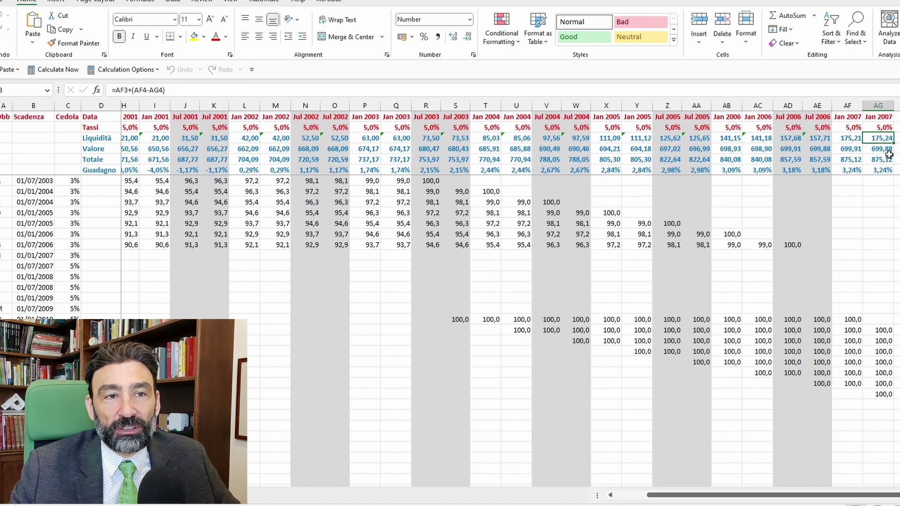
click(889, 156)
click(888, 137)
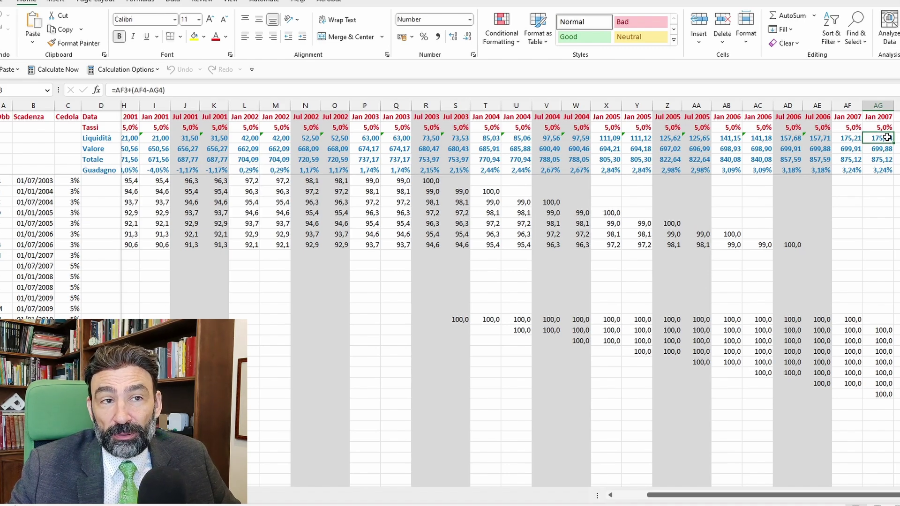
click(884, 150)
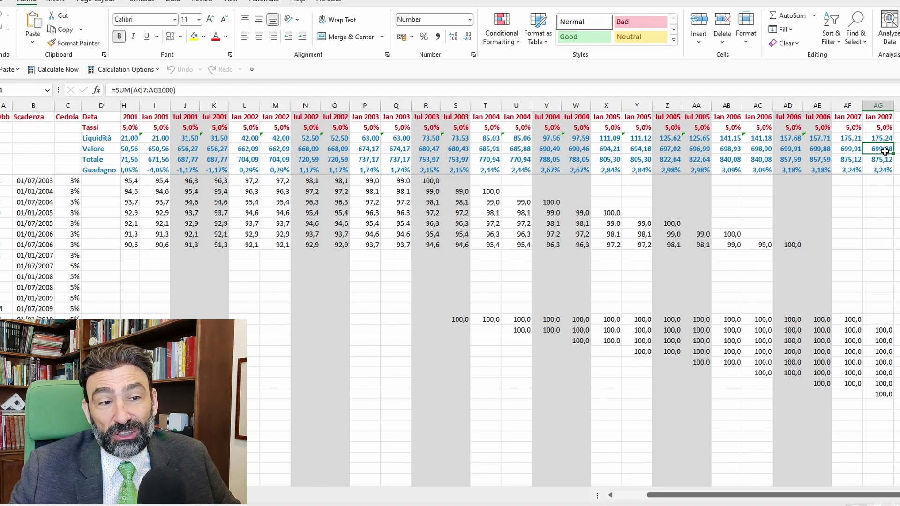
- Examine the bond prices in AG21:AG27 that make up the January 2007 Valore in AG4
drag(883, 330, 885, 395)
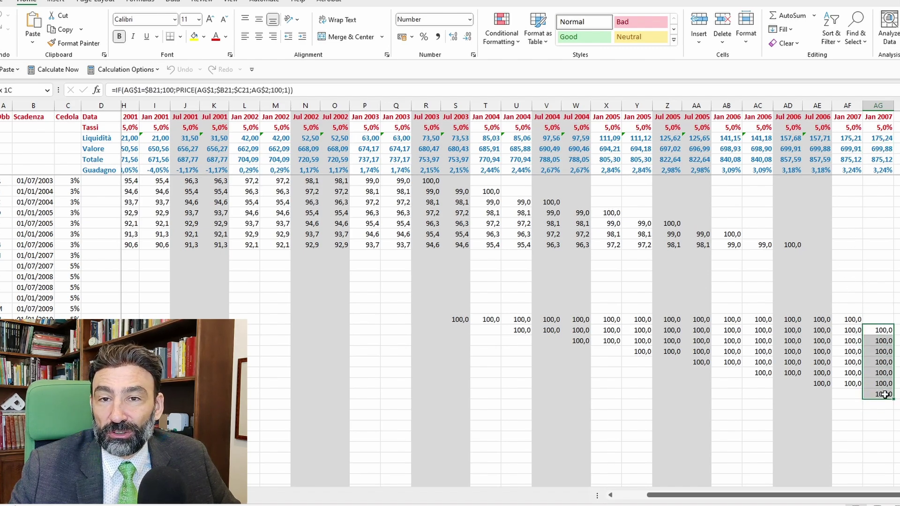
click(884, 395)
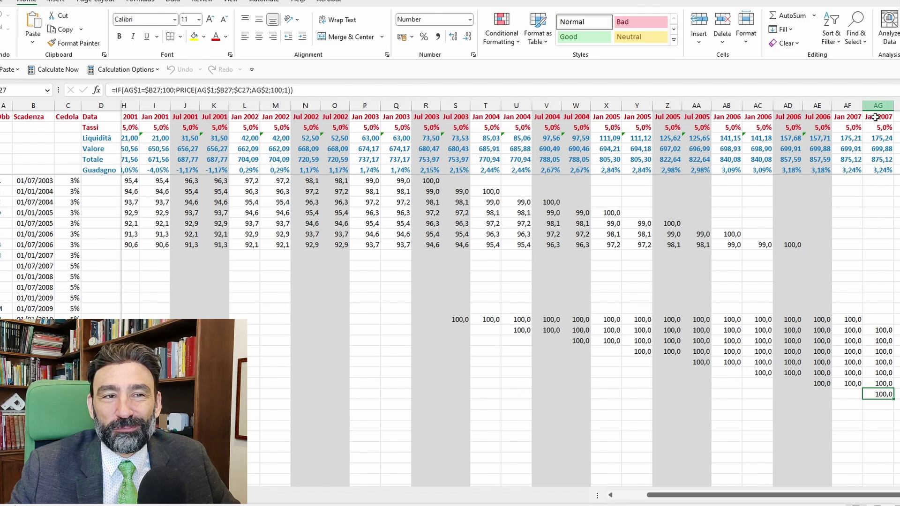
click(877, 150)
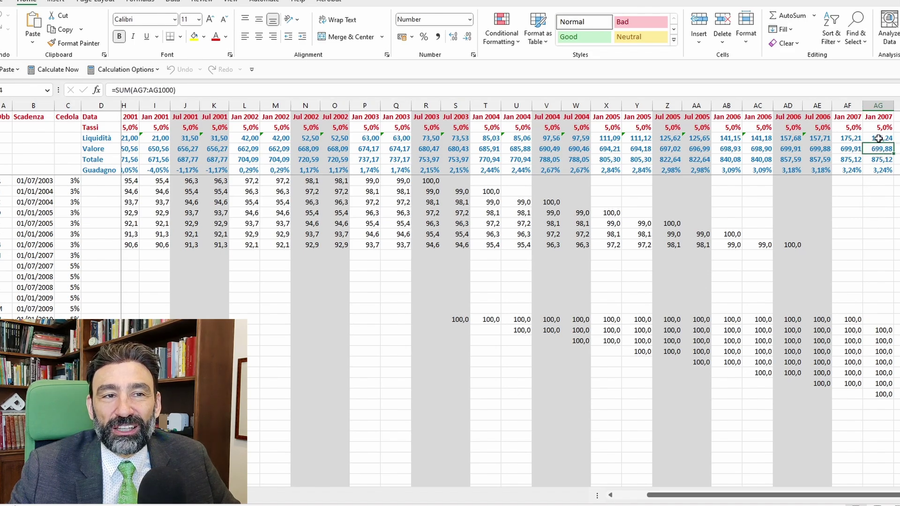
- Compare the Liquidità, Totale and Guadagno of the second January 2007 column between the indice sheet and the held-to-maturity sheet
click(879, 138)
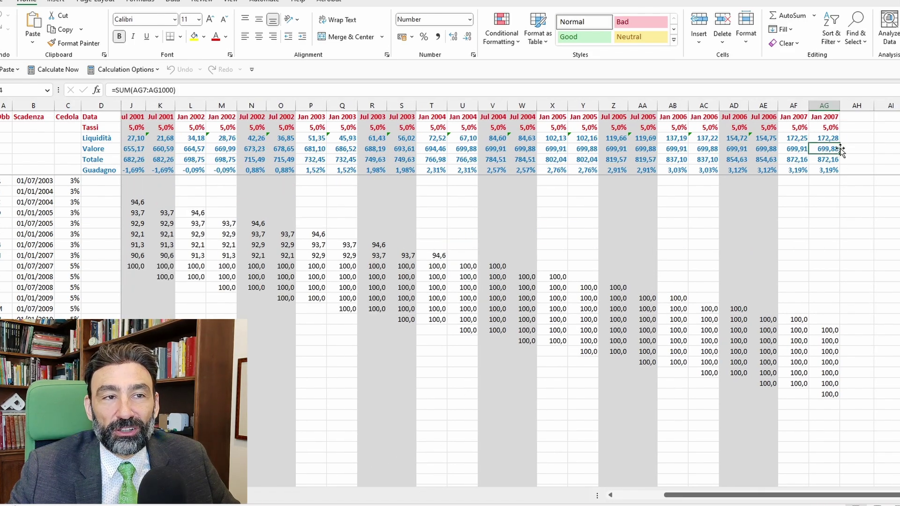
click(829, 139)
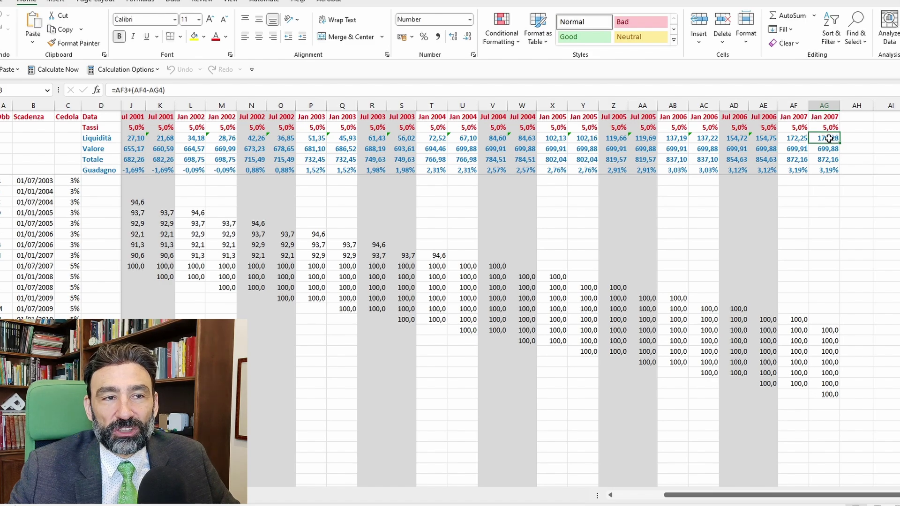
click(826, 160)
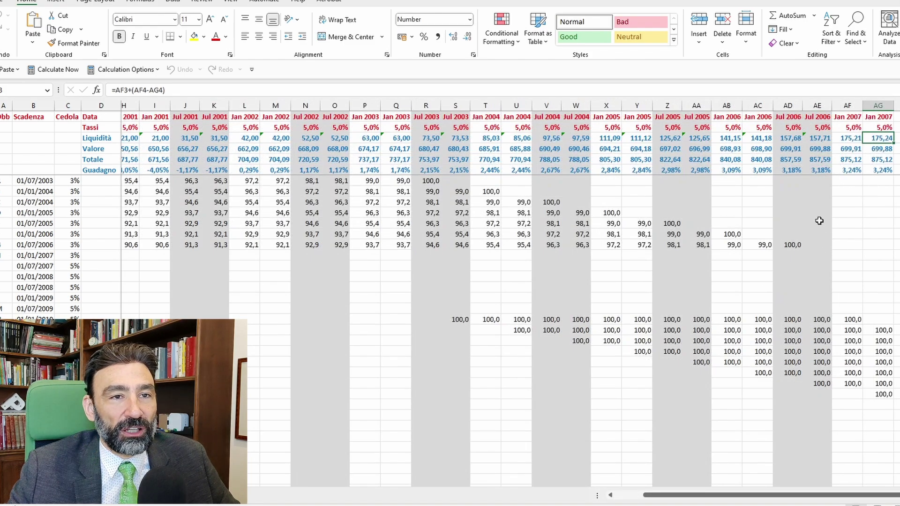
click(878, 159)
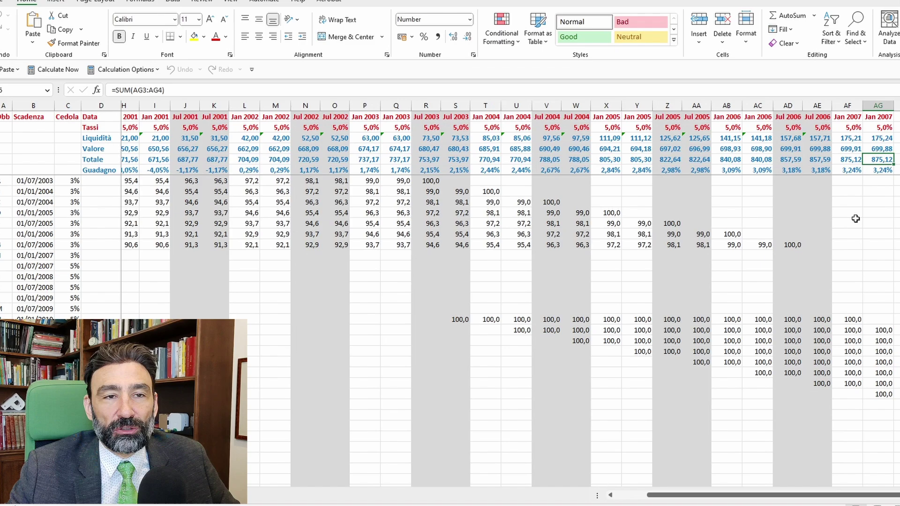
click(882, 171)
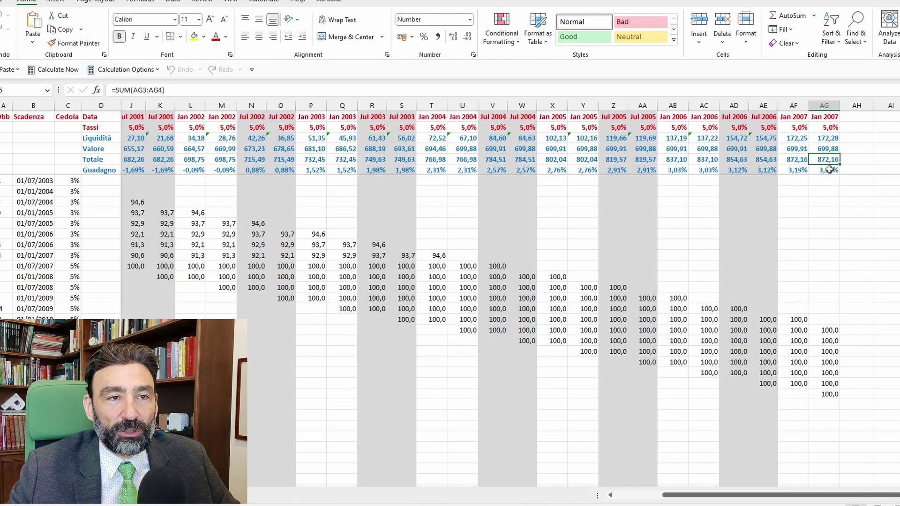
click(830, 170)
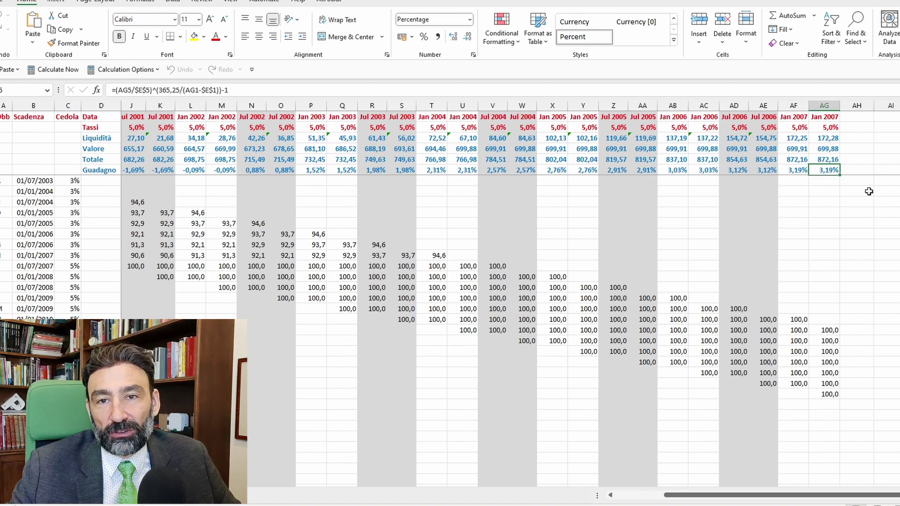
- Check the bond prices in AG21:AG27, the rate in AG2 and the Guadagno in AG6 on the indice sheet
drag(828, 331, 826, 393)
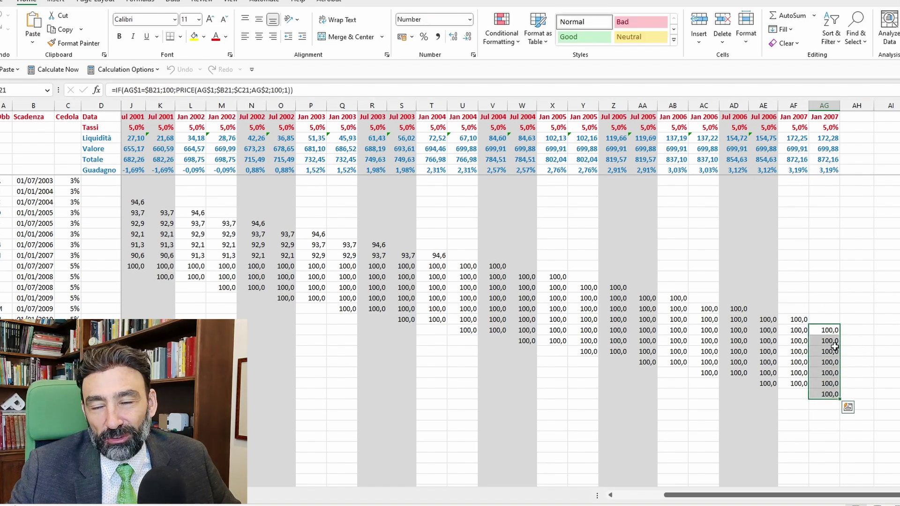
click(821, 125)
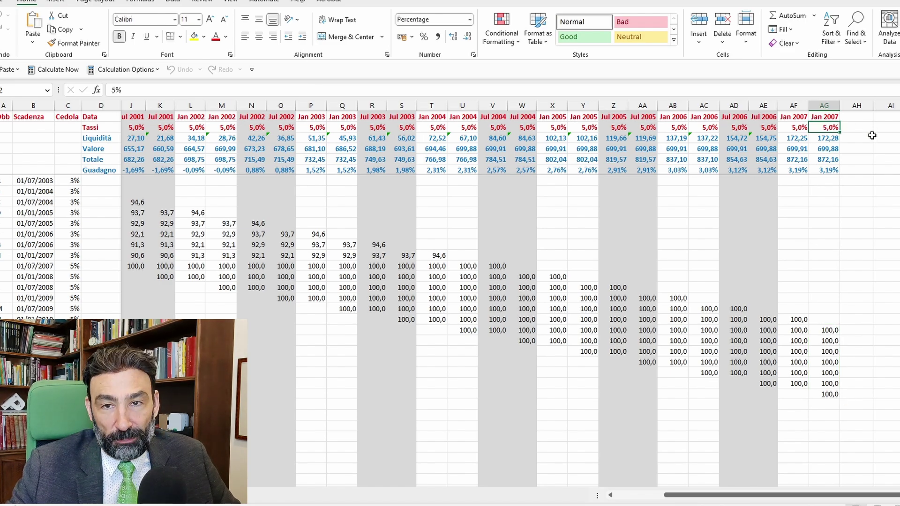
click(825, 170)
scroll(844, 185, left, 2)
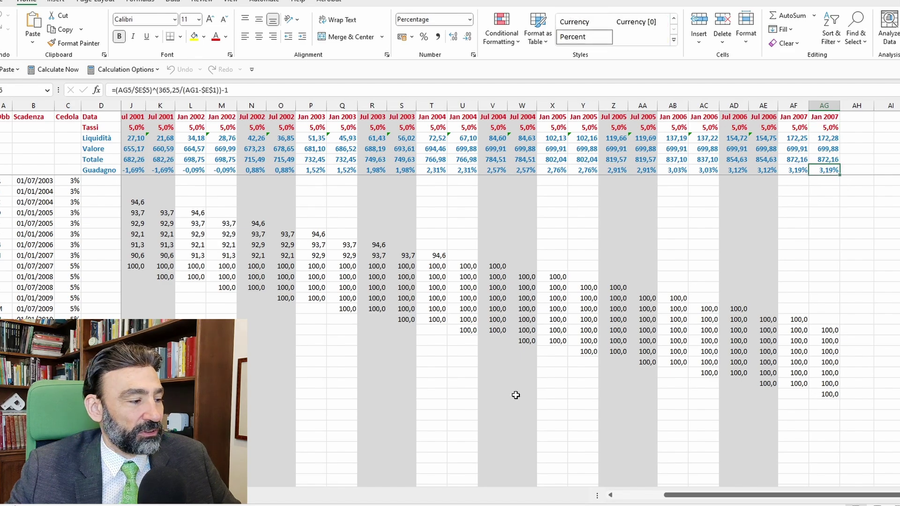
key(F9)
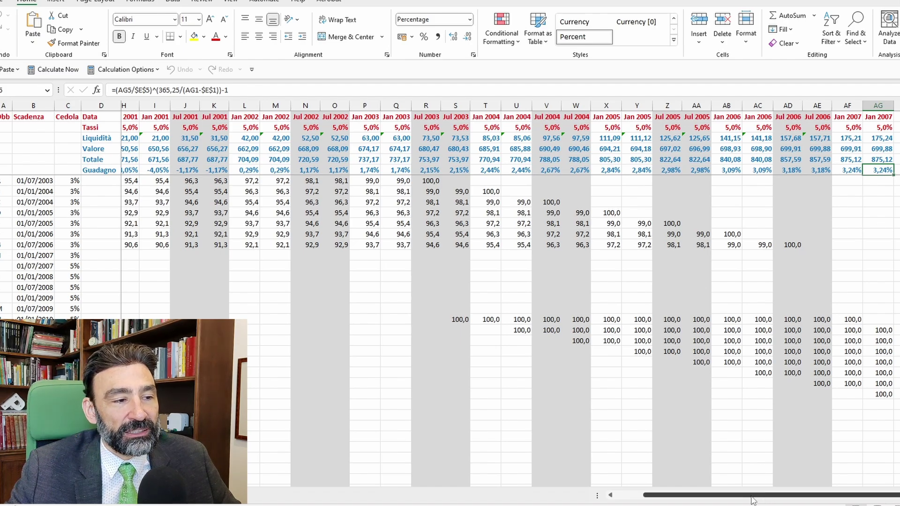
- Compare the January 2004 Guadagno on the two bond sheets, and check the held-to-maturity prices in T9:T13
drag(745, 500, 717, 498)
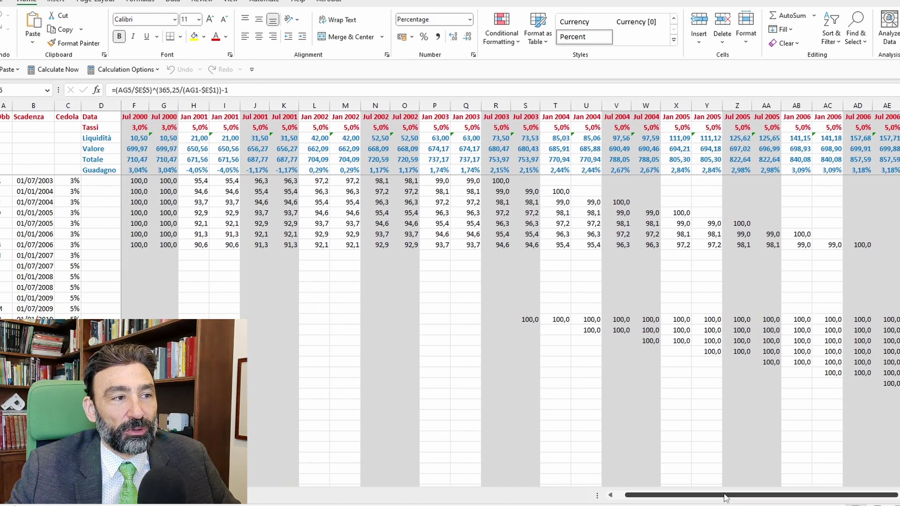
click(554, 105)
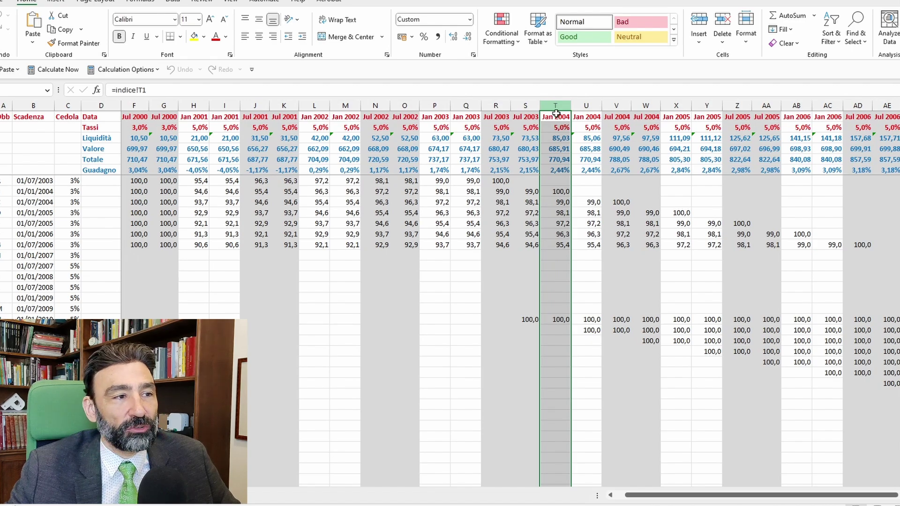
click(567, 168)
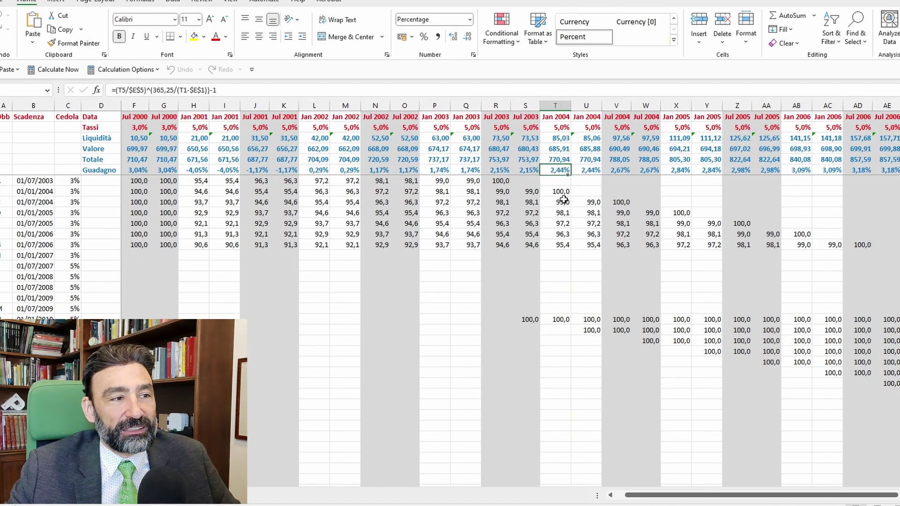
drag(562, 202, 561, 244)
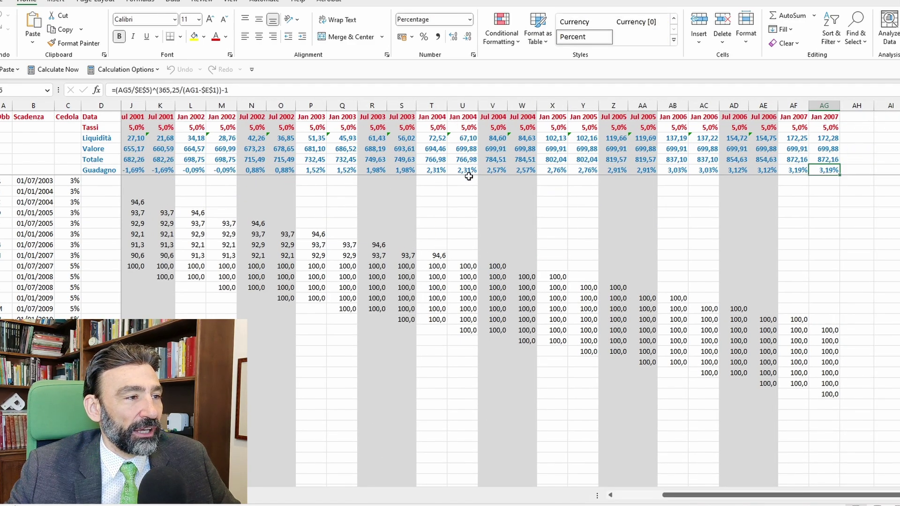
click(467, 169)
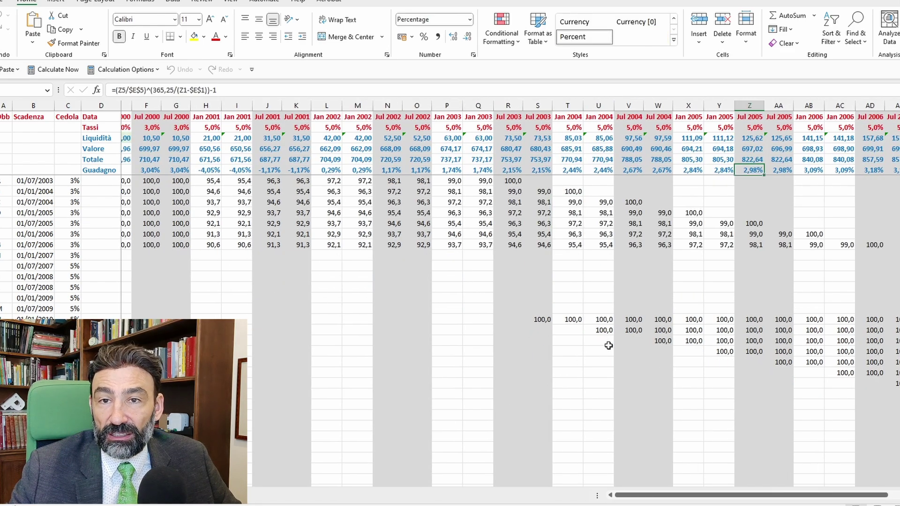
- Examine the two charts comparing Indice and Obbligazioni, first by total value and then by annualised gain up to January 2007
drag(765, 499, 784, 499)
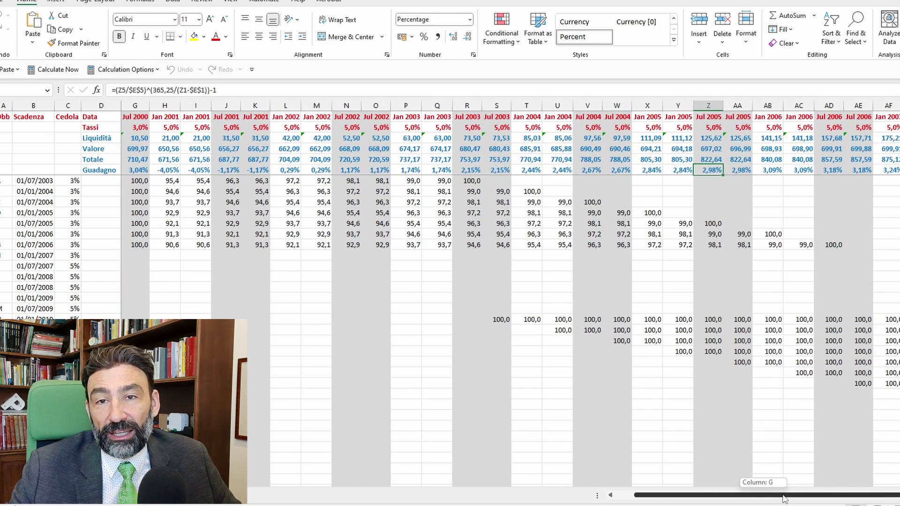
drag(784, 499, 785, 499)
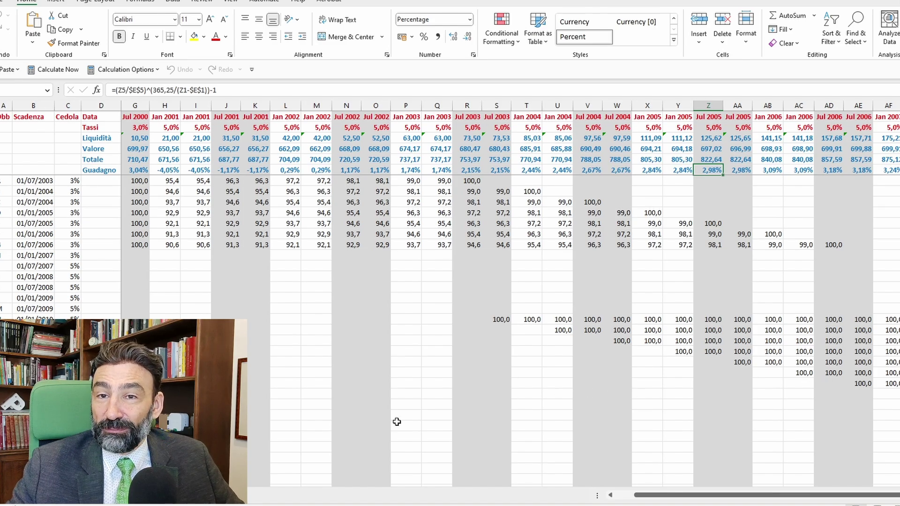
key(ctrl+Page_Down)
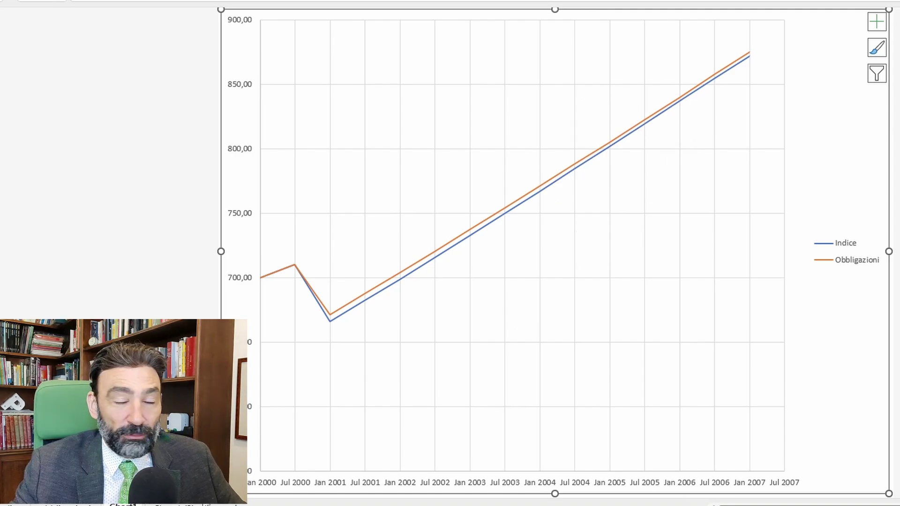
key(ctrl+Page_Down)
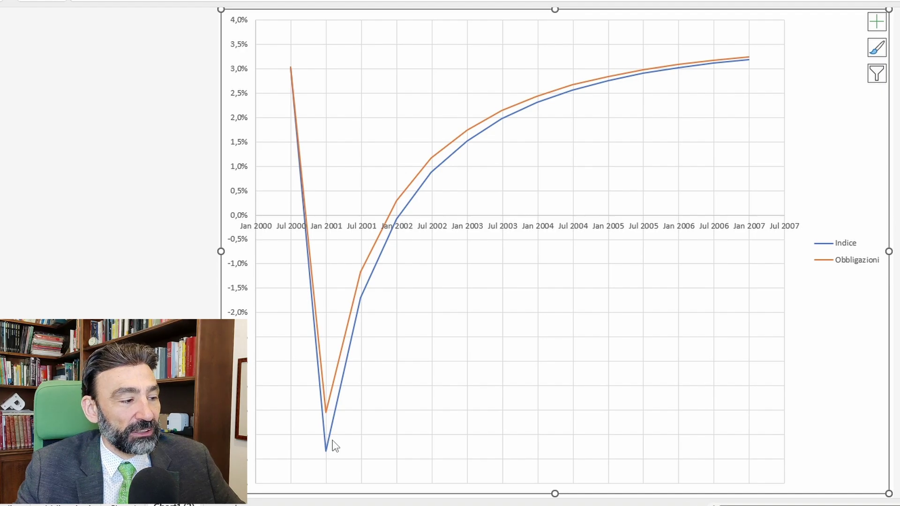
mouse_move(332, 445)
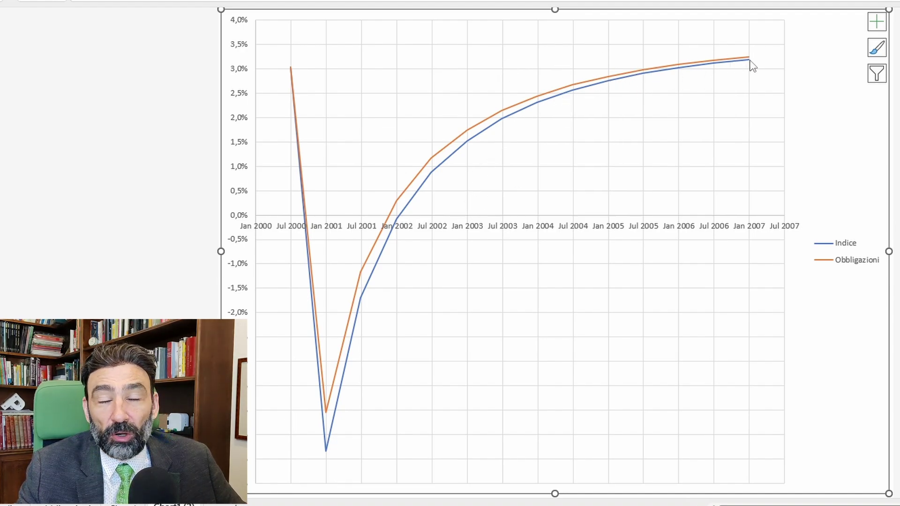
mouse_move(751, 60)
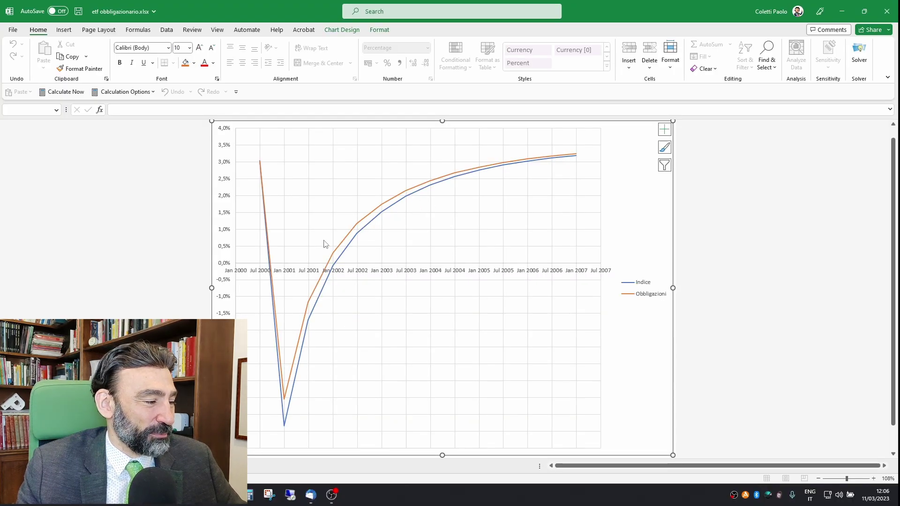
- On the indice sheet, set the Tassi for January 2000 and both July 2000 columns, E2:G2, to 5%
key(ctrl+Page_Up)
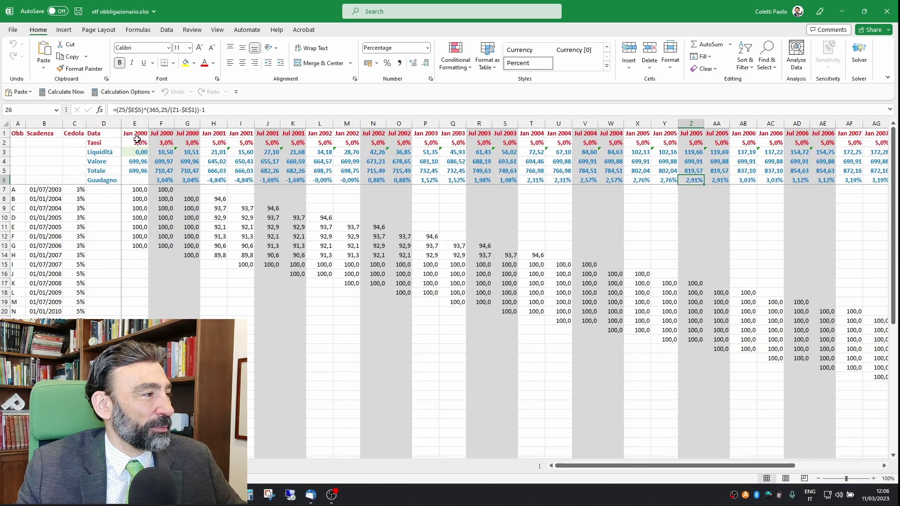
click(137, 142)
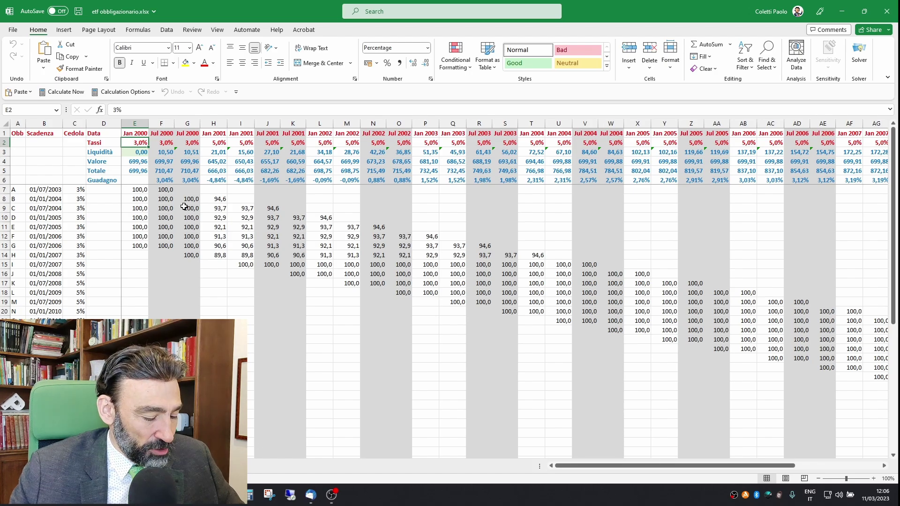
text(5)
key(Right)
key(Right)
key(Right)
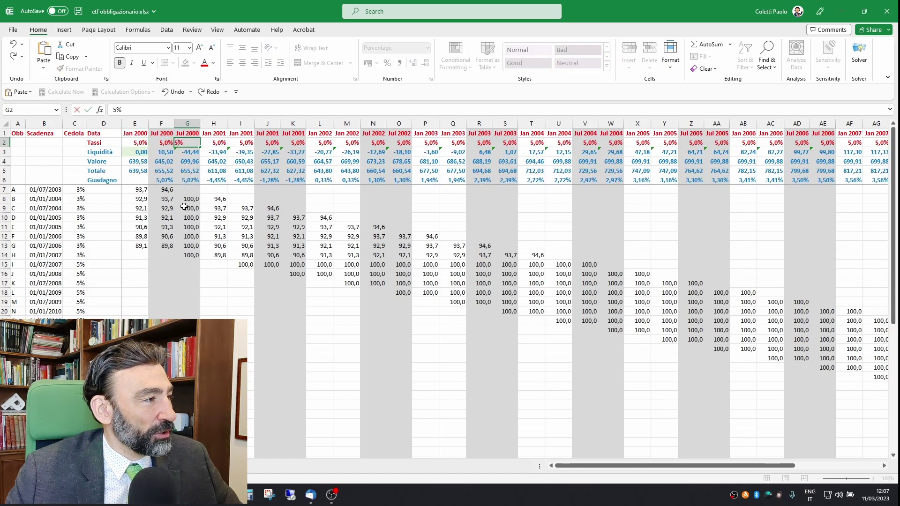
- Set the Tassi to 3% in H2 and fill it across the row to January 2007 in AG2
text(3)
key(ctrl+Return)
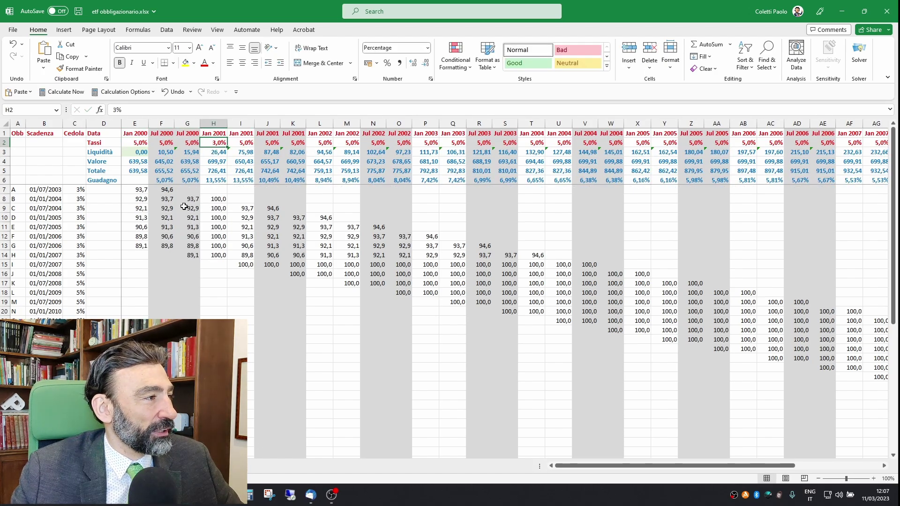
drag(220, 144, 737, 145)
key(ctrl+r)
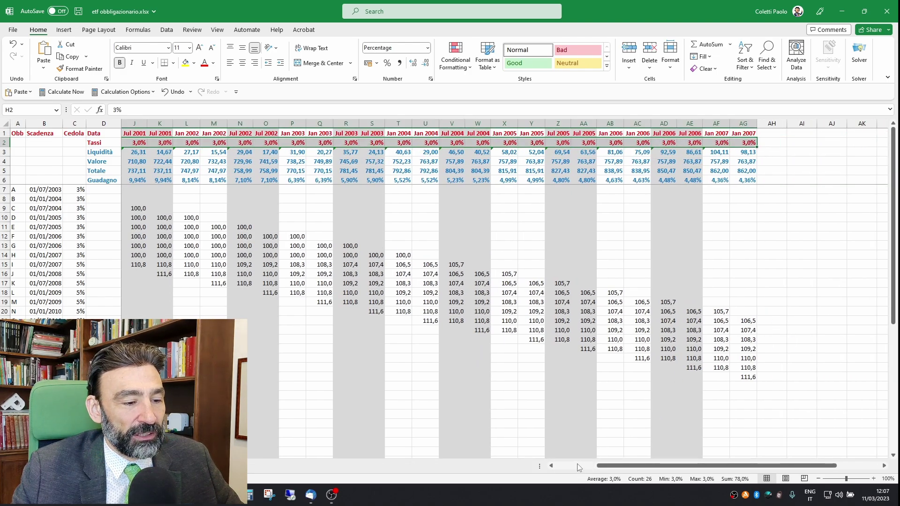
- Set the Cedola of bonds A to H, C7:C14, to 5%
scroll(389, 417, left, 2)
click(75, 191)
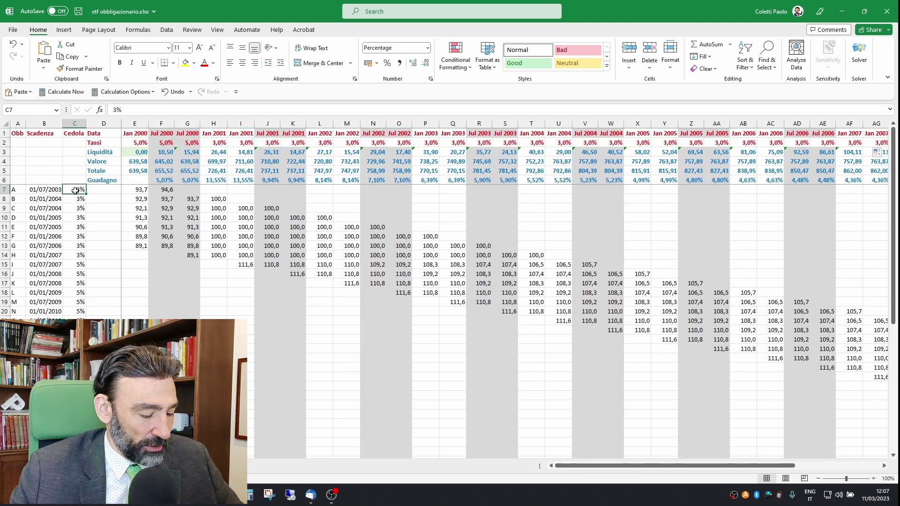
text(5 5 5 5 5 5 )
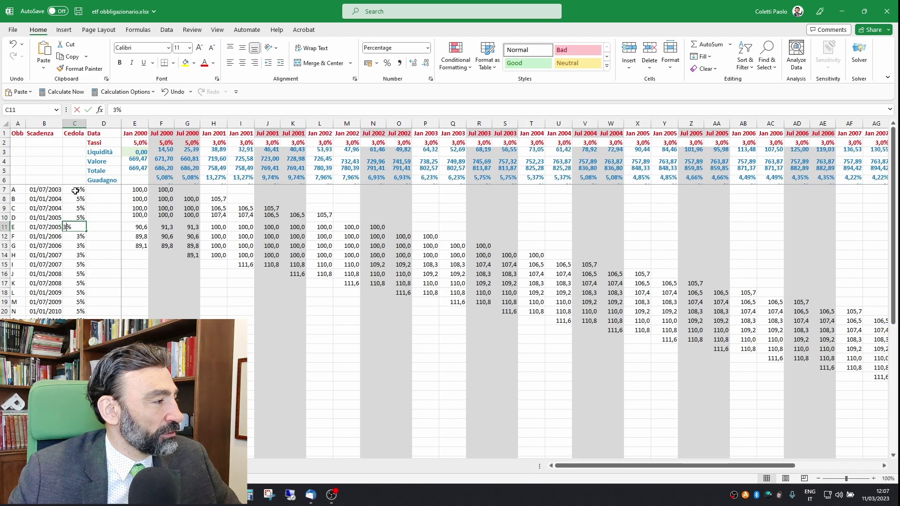
text(5)
key(Return)
text(5)
key(Return)
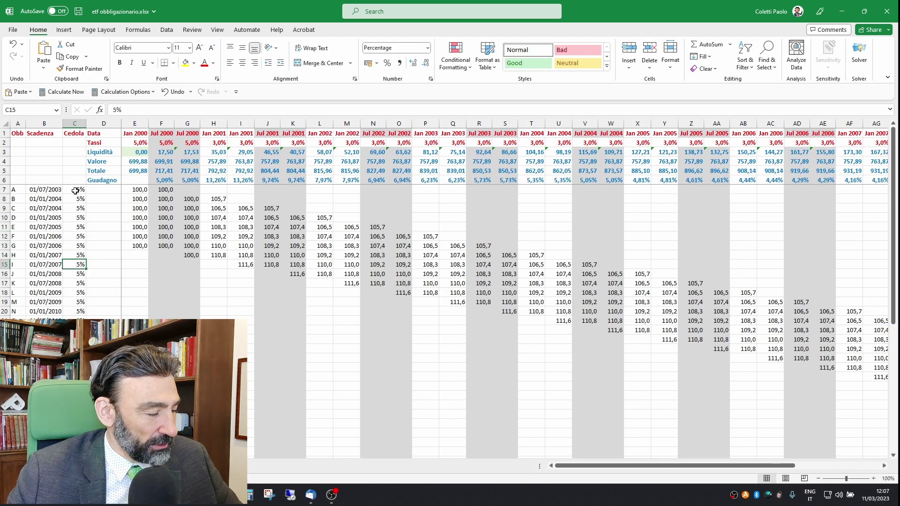
- Set the Cedola of bond I in C15 to 3% and fill it down through the remaining bonds
text(5)
key(Return)
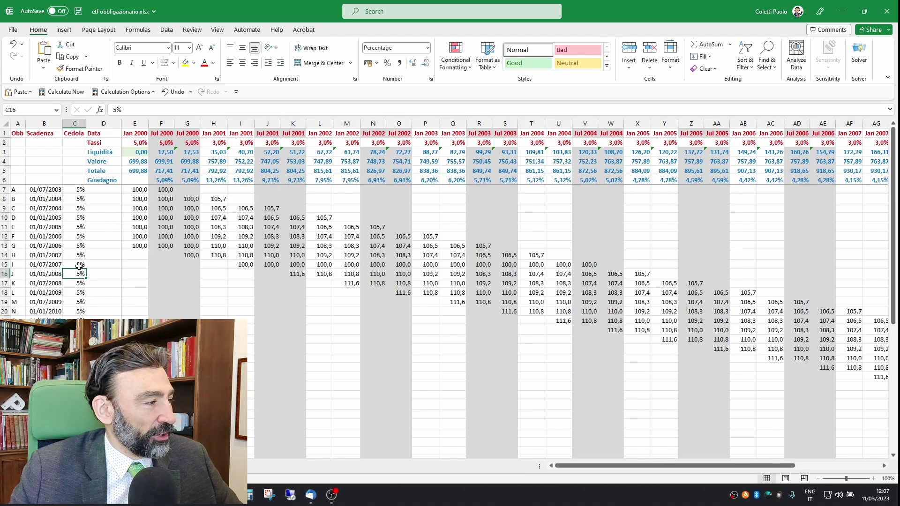
click(78, 266)
drag(87, 269, 77, 424)
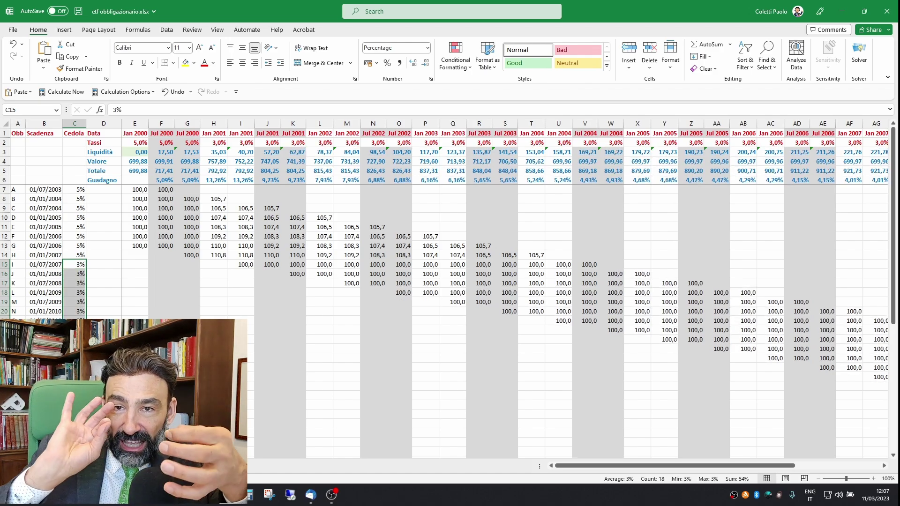
- Check bond J's price in K16, and compare the 2001 Guadagno on the indice sheet with that on the held-to-maturity sheet
click(293, 274)
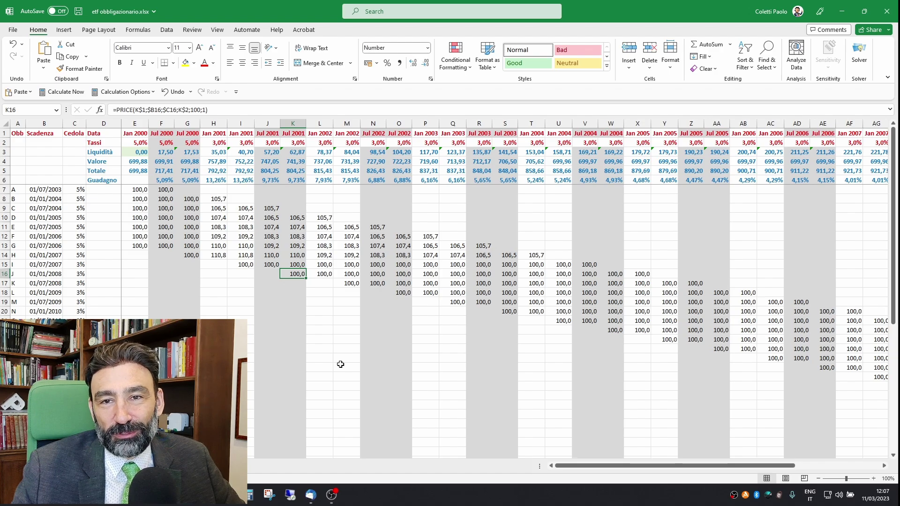
click(220, 184)
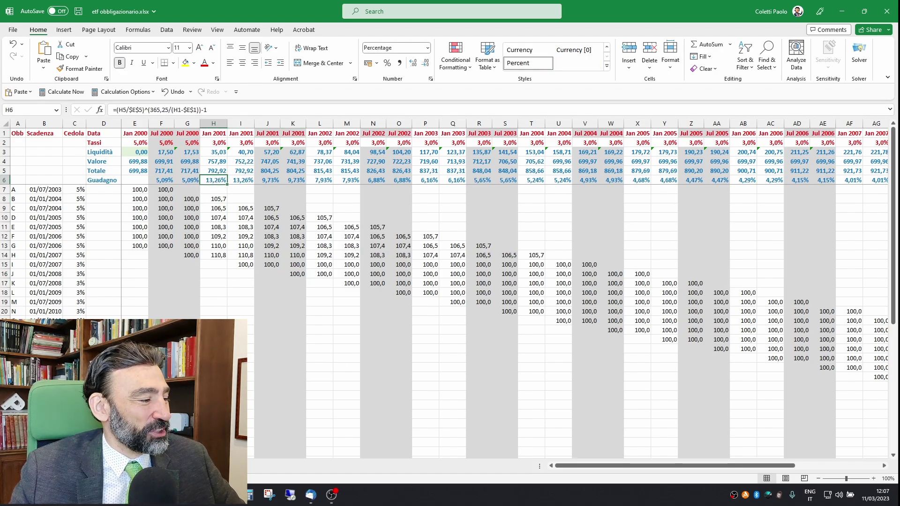
key(ctrl+Page_Down)
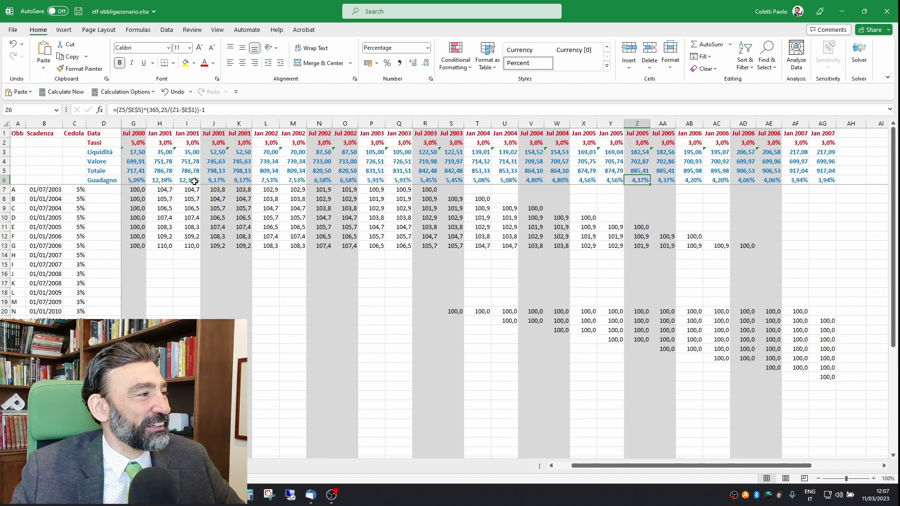
click(195, 181)
click(216, 181)
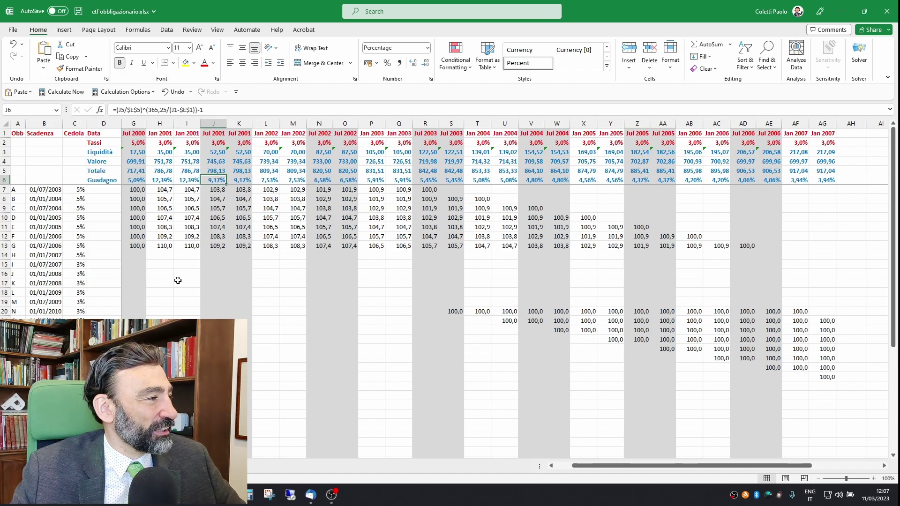
- Check the January 2001 Guadagno on the held-to-maturity sheet, and compare the Indice and Obbligazioni curves in the value and gain charts
click(188, 181)
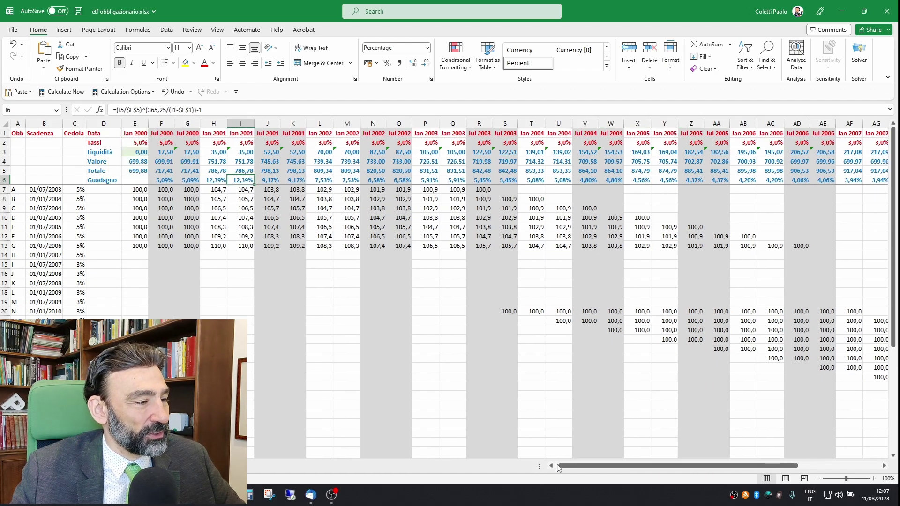
scroll(558, 466, left, 2)
click(214, 183)
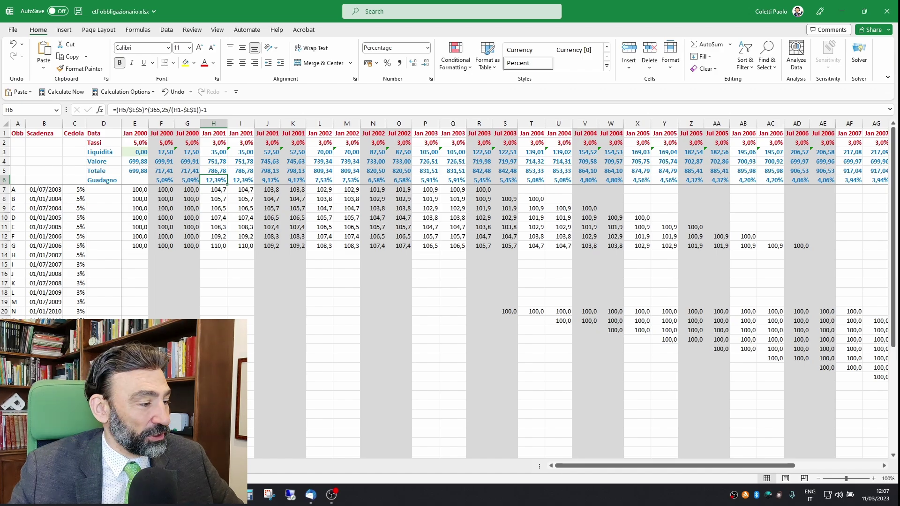
key(ctrl+Page_Down)
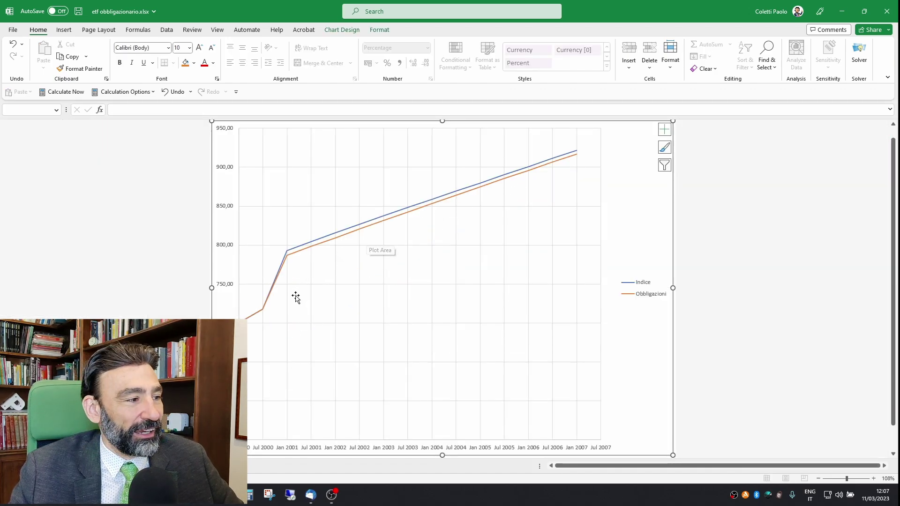
key(ctrl+Page_Down)
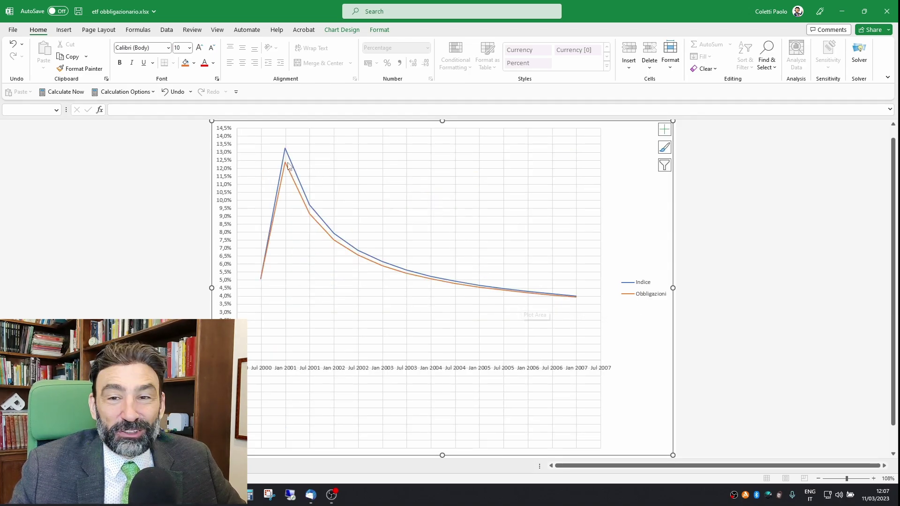
mouse_move(288, 169)
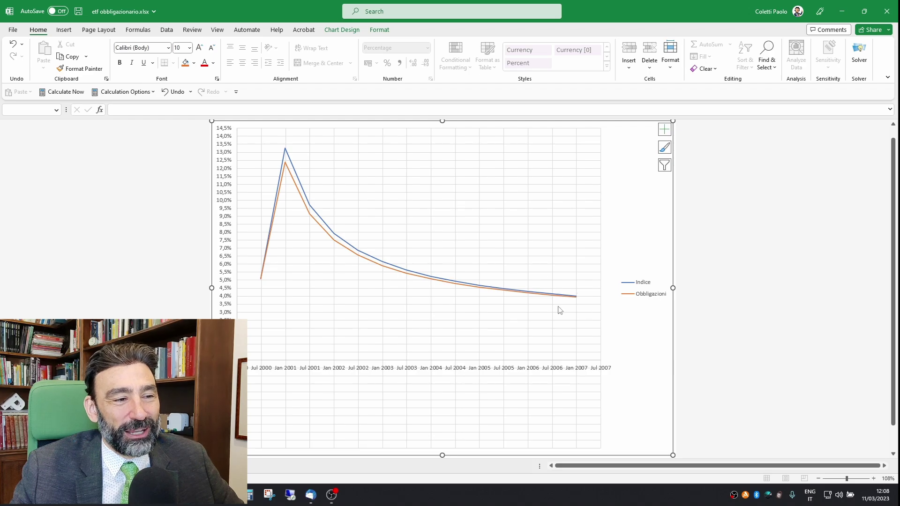
mouse_move(568, 297)
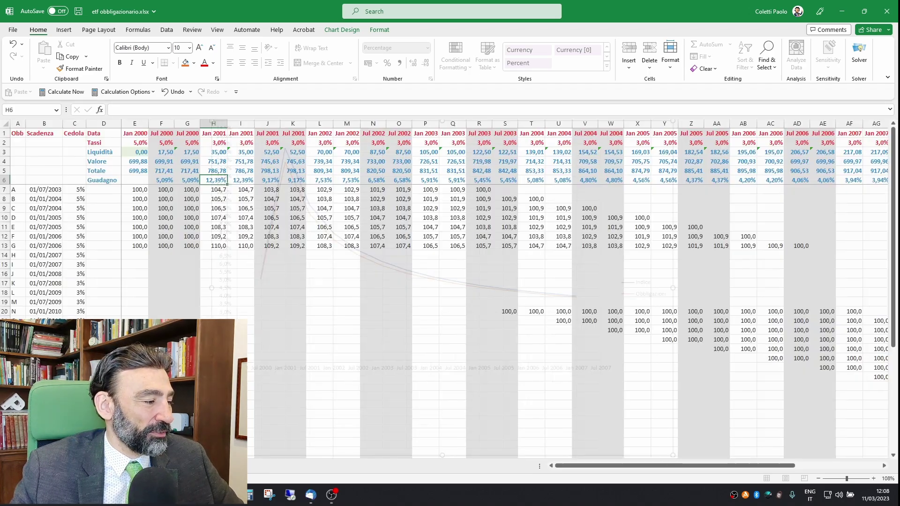
- Compare the January 2007 Totale and Guadagno on the held-to-maturity sheet with those on the indice sheet
key(ctrl+Page_Down)
drag(689, 466, 773, 465)
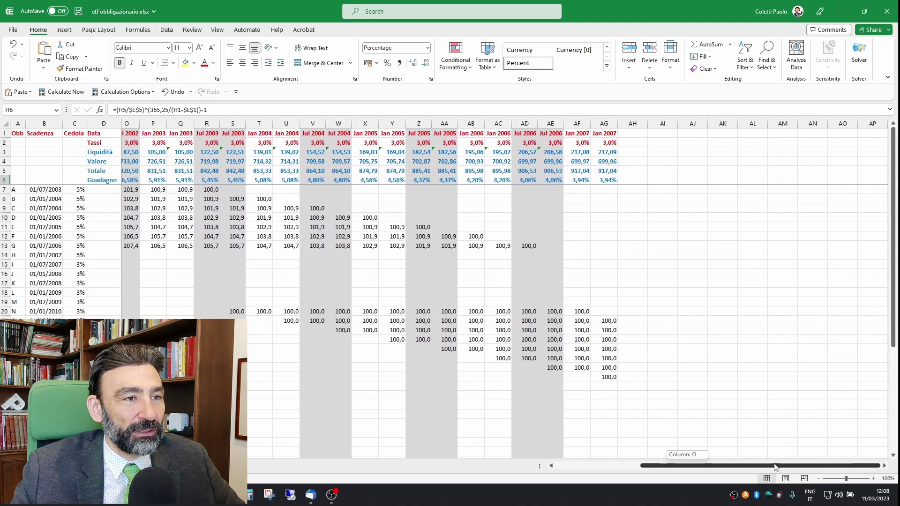
key(ctrl+Page_Down)
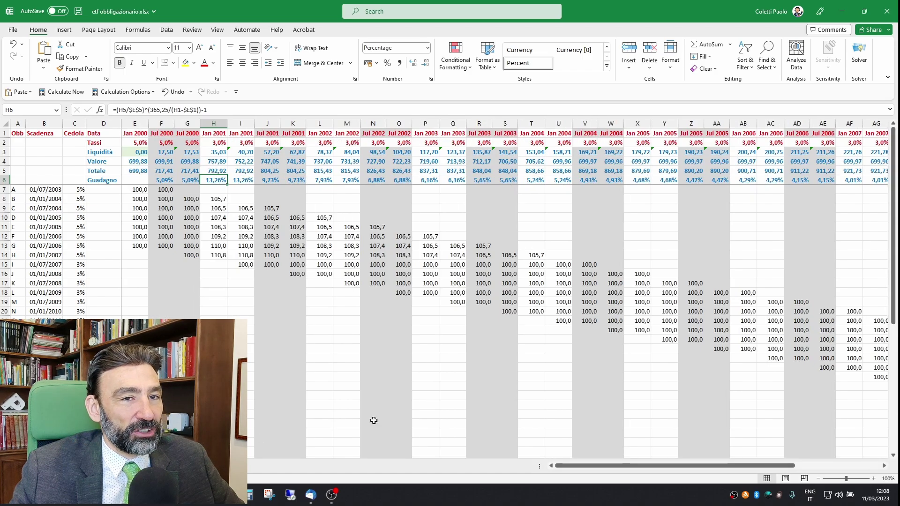
drag(782, 466, 867, 466)
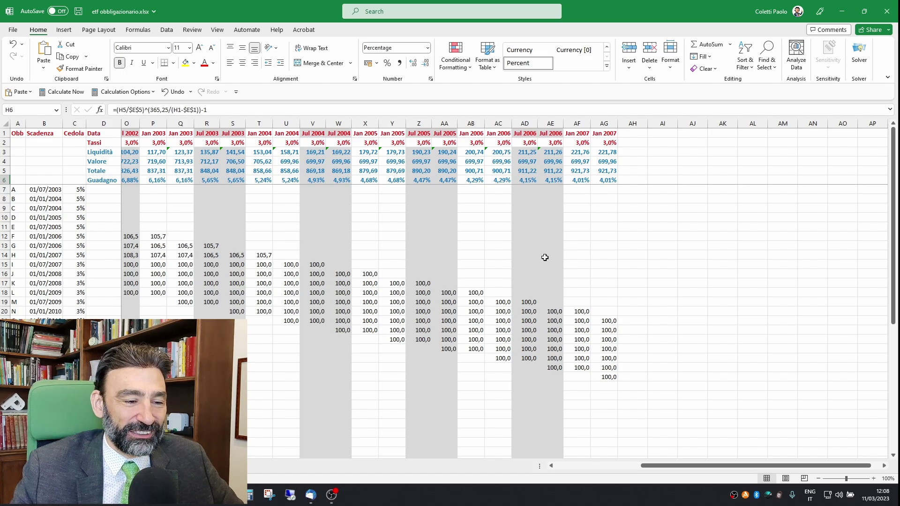
click(568, 467)
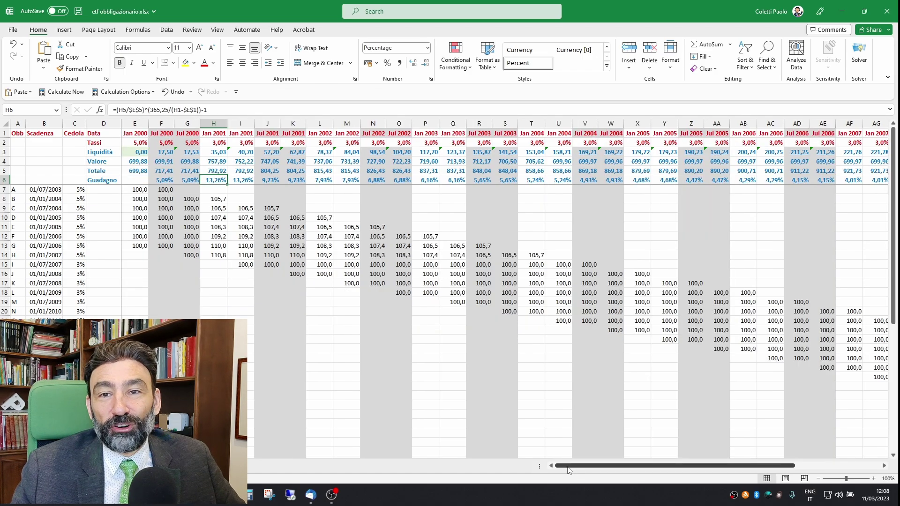
- Set the Tassi to 3% for January 2000 and both July 2000 columns, E2:G2
click(135, 142)
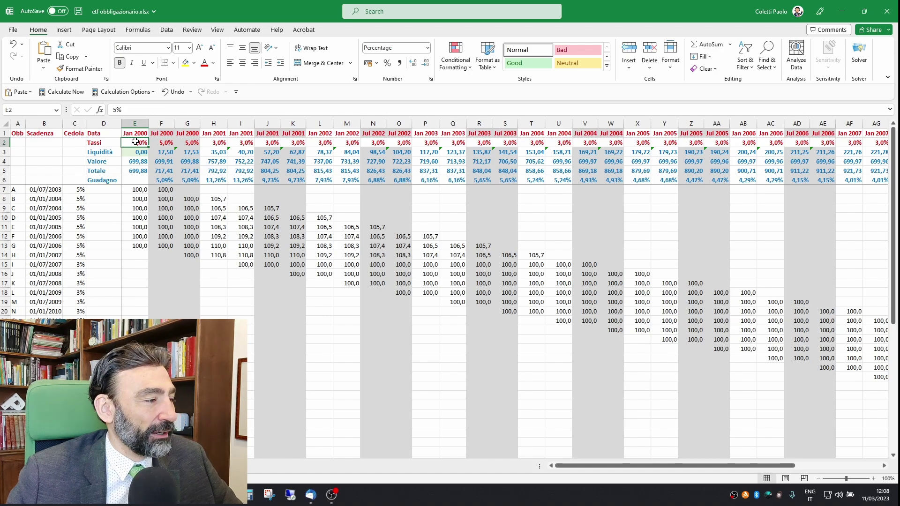
text(3)
key(Tab)
text(3)
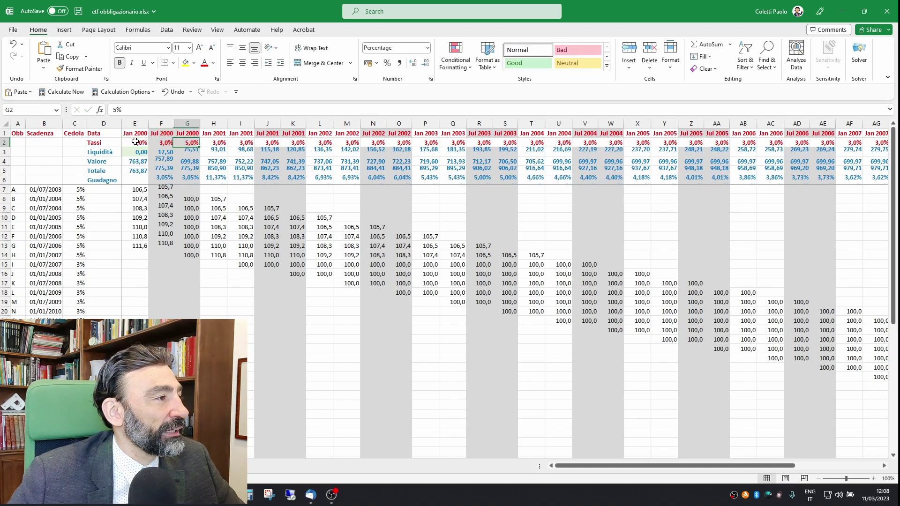
key(Tab)
key(Tab)
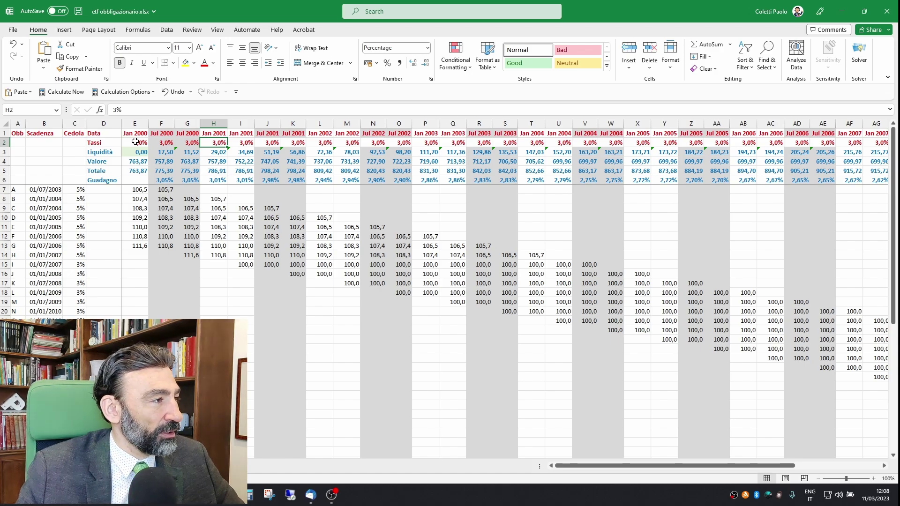
- Set the January 2001 Tassi in H2 to 3,2%
text(3,2)
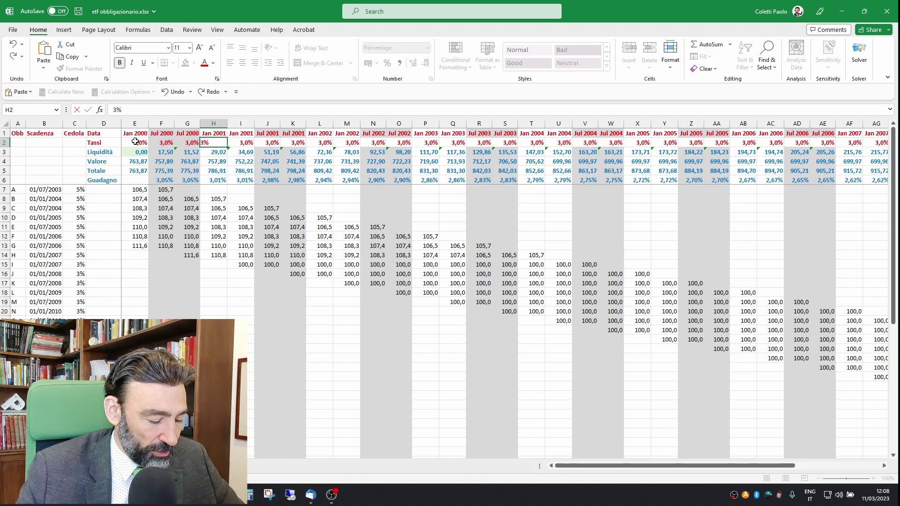
key(ctrl+Return)
key(F9)
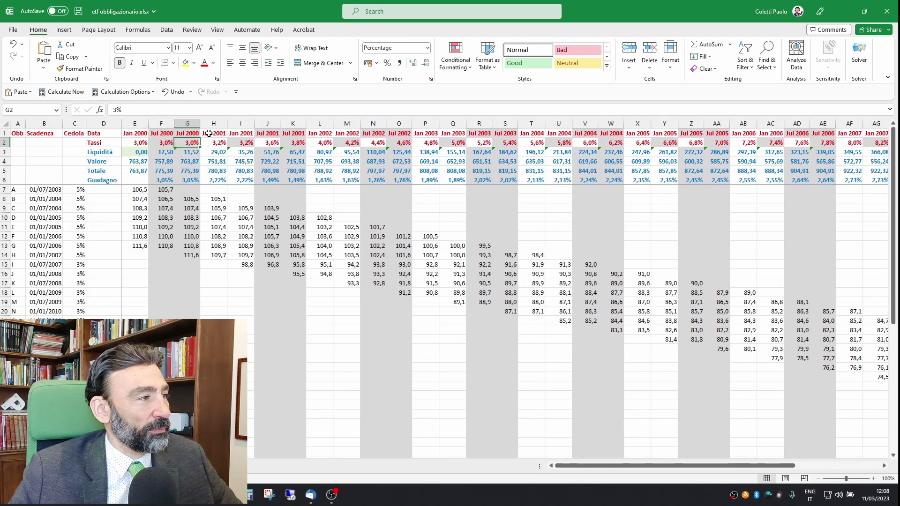
key(Right)
key(Left)
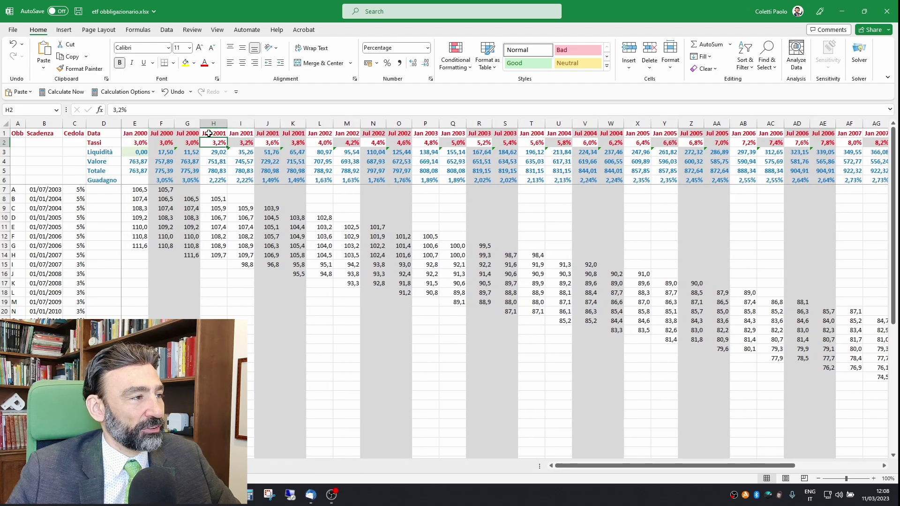
- Enter =H2+0,2% as the July 2001 Tassi in J2 and fill it across the row to January 2007
key(Right)
key(Right)
text(=)
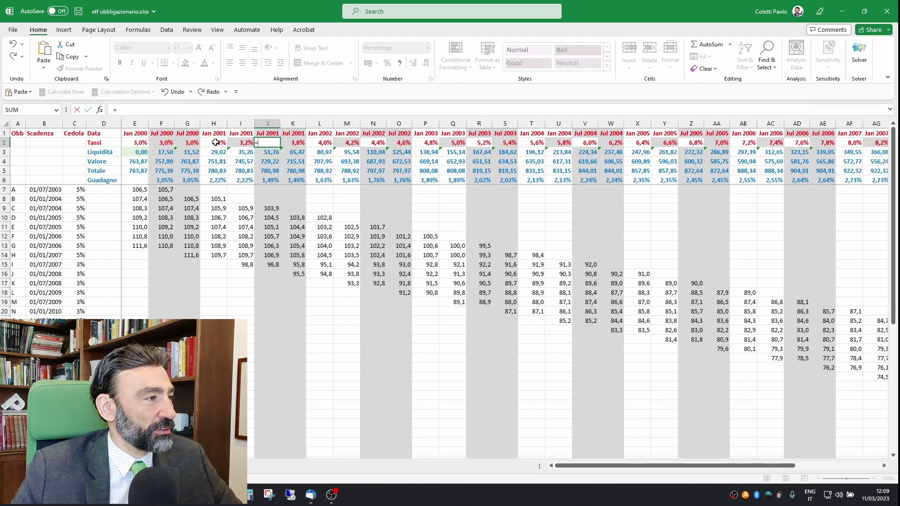
click(214, 142)
text(+0,2%)
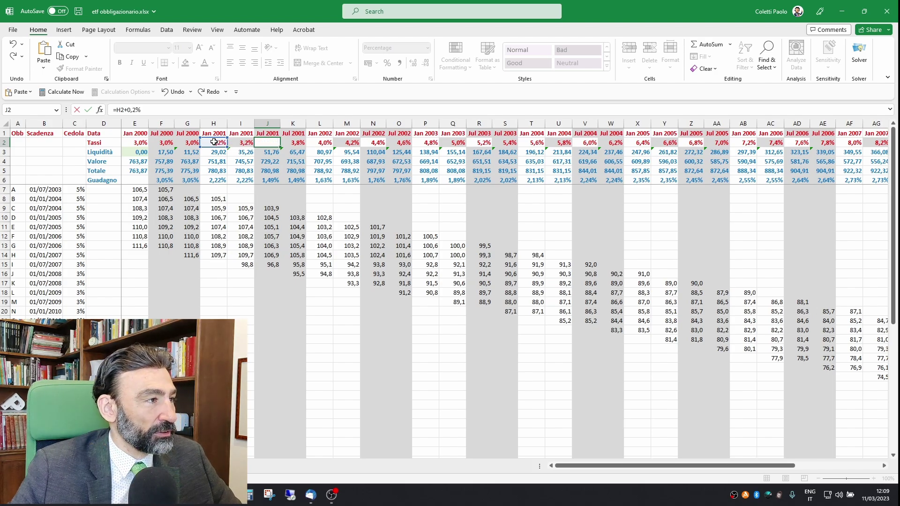
key(ctrl+Return)
key(ctrl+shift+Right)
key(ctrl+r)
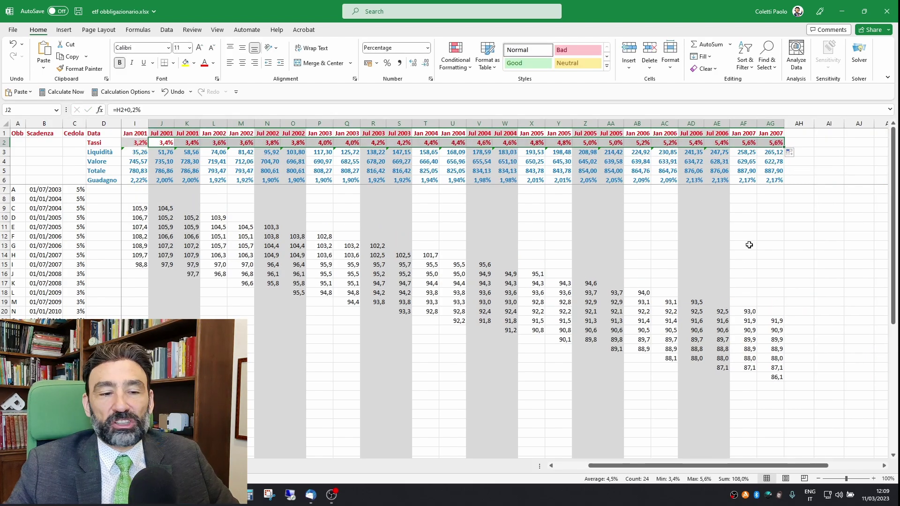
- Set the Cedola of bonds A to H, C7:C14, to 3%
click(567, 466)
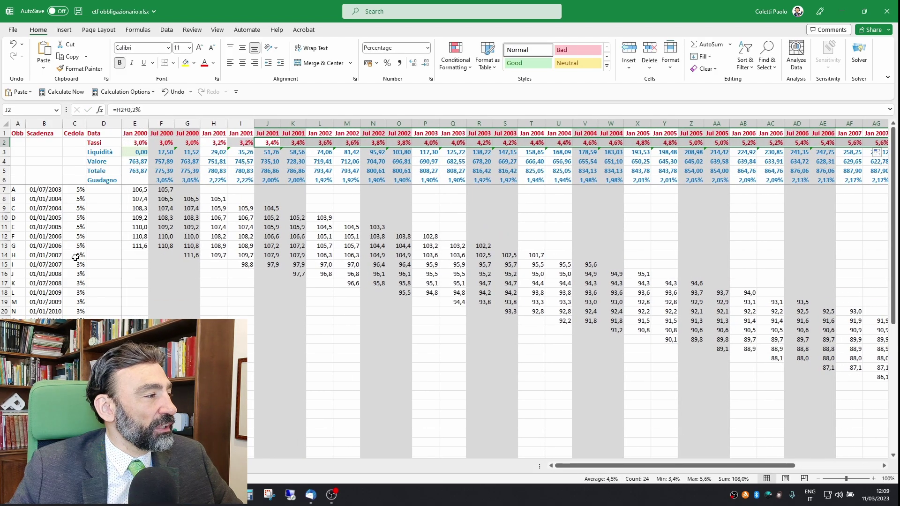
click(76, 191)
text(3 3 3 3 3 3)
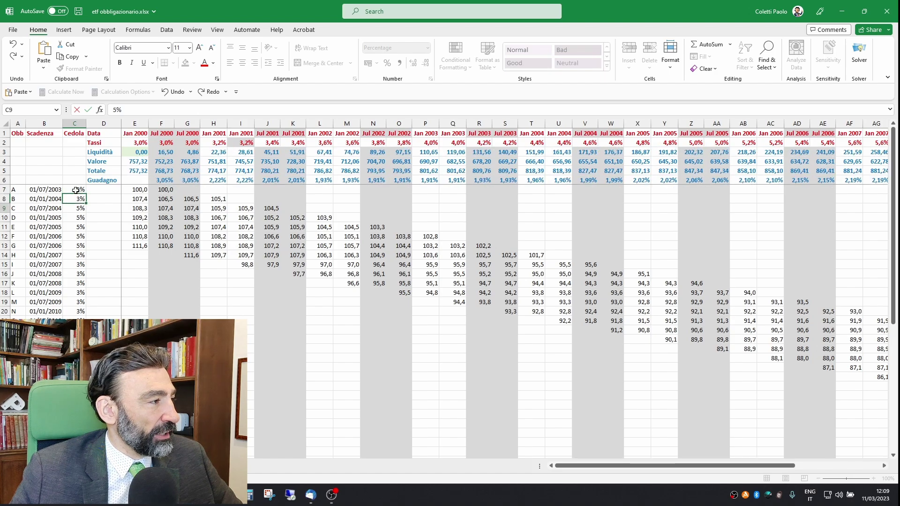
key(Return)
text(3)
key(Return)
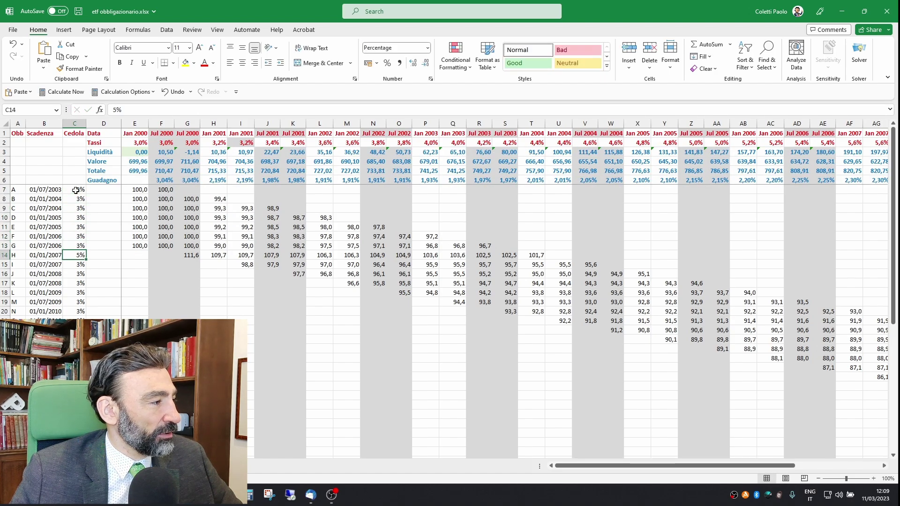
text(3)
key(Return)
- Enter =C14+0,2% as the Cedola of bond I in C15 and fill it down through the remaining bonds
text(=)
click(77, 256)
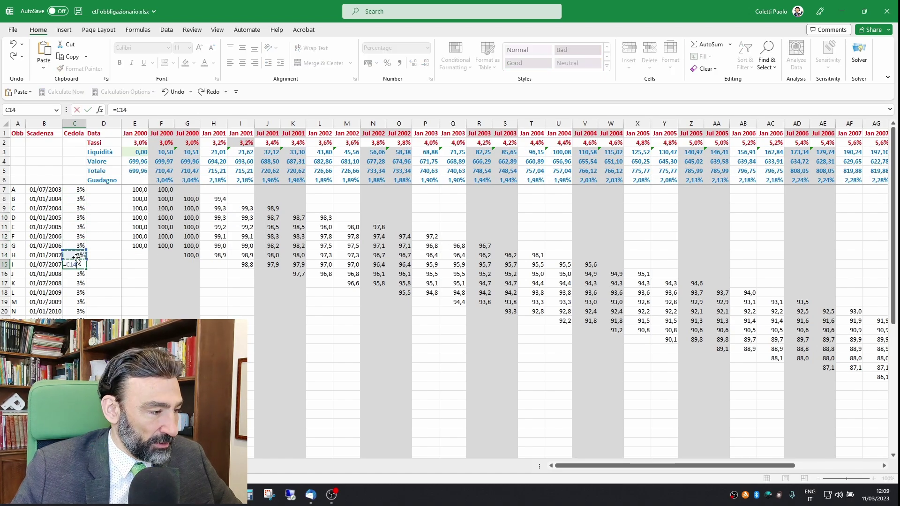
text(+0,2%)
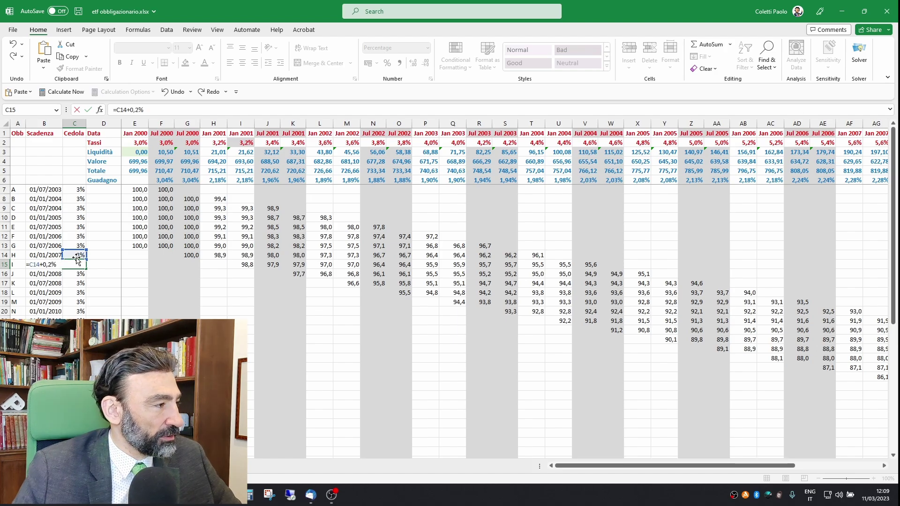
key(Return)
click(78, 264)
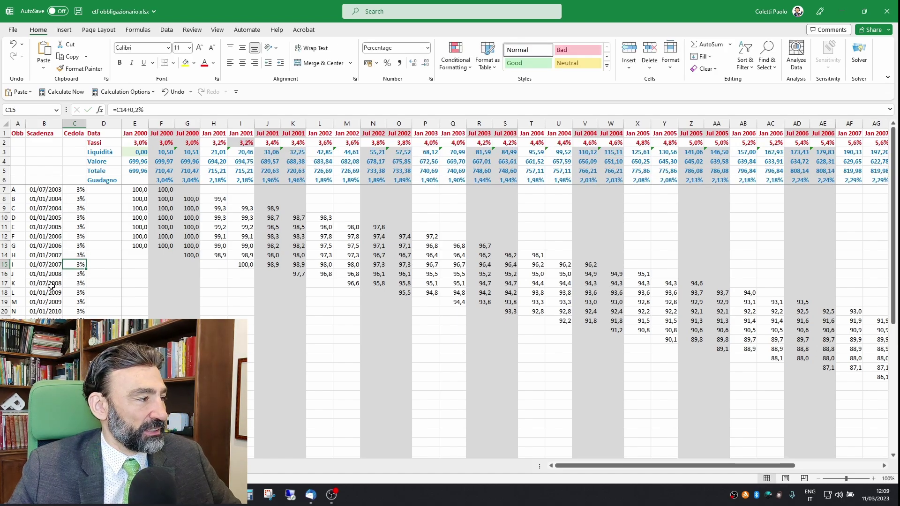
double_click(86, 270)
click(84, 263)
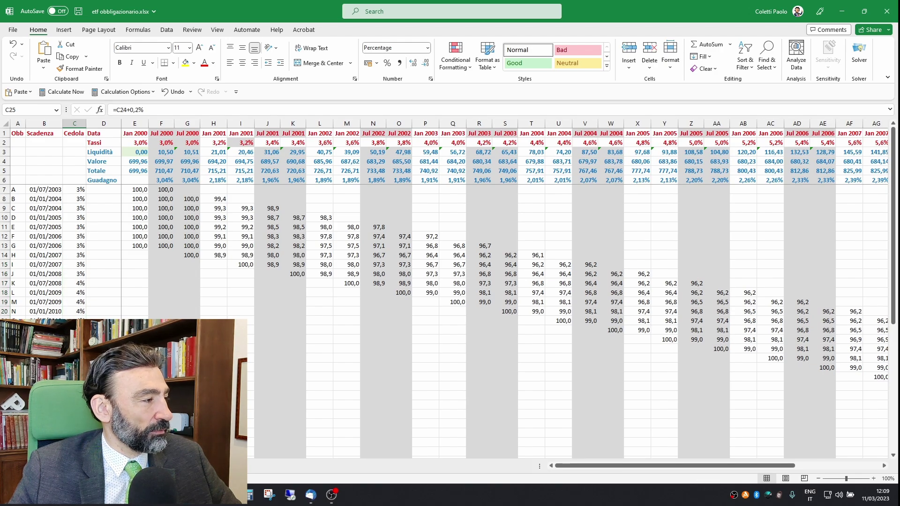
- Show the Cedola percentages from C7 down to the last bond with one decimal place
click(77, 189)
key(ctrl+shift+Down)
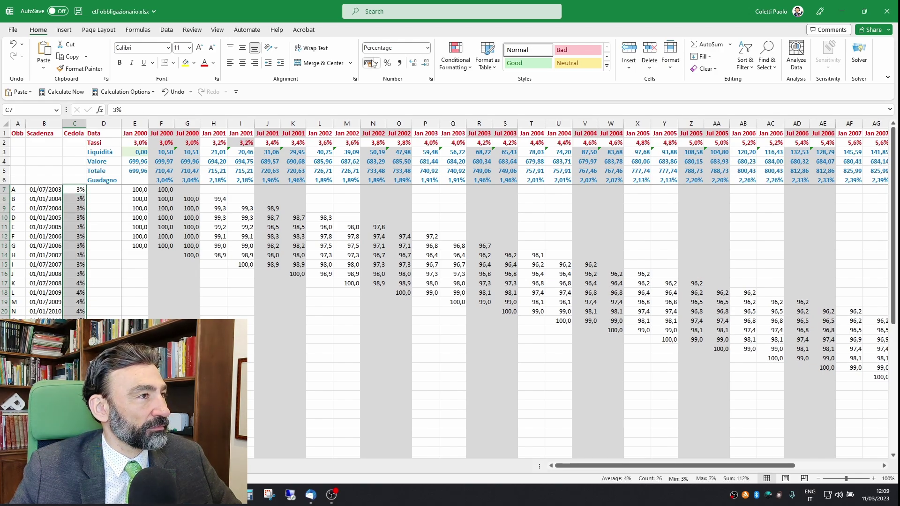
click(413, 64)
click(104, 311)
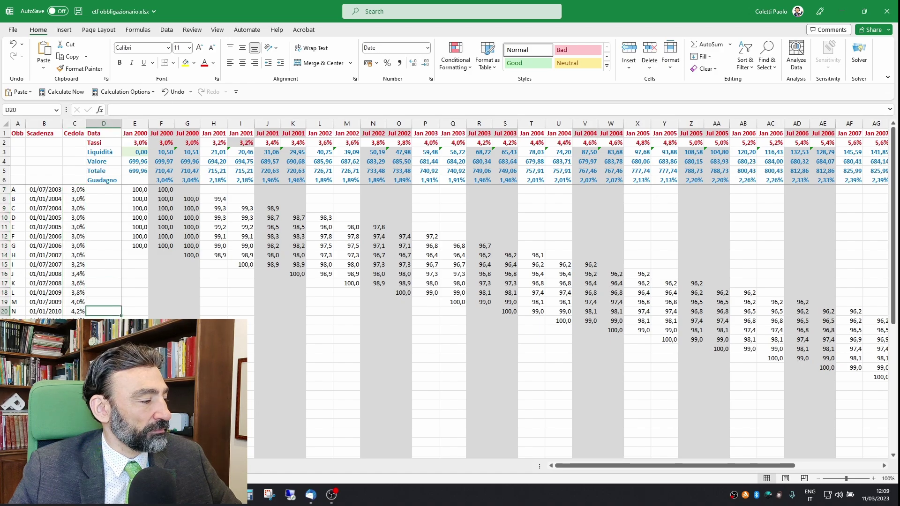
- Compare the Indice and Obbligazioni curves through January 2007 in the value chart and in the annualised gain chart
key(ctrl+Page_Down)
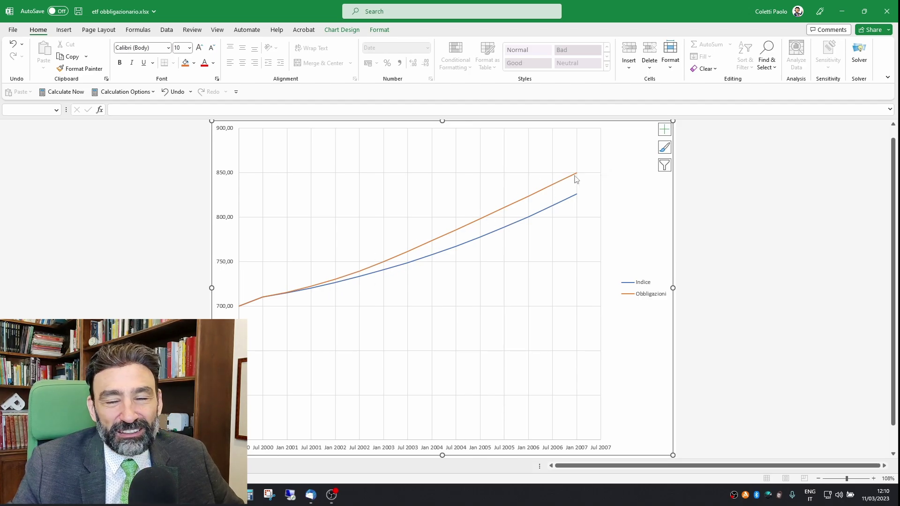
mouse_move(576, 178)
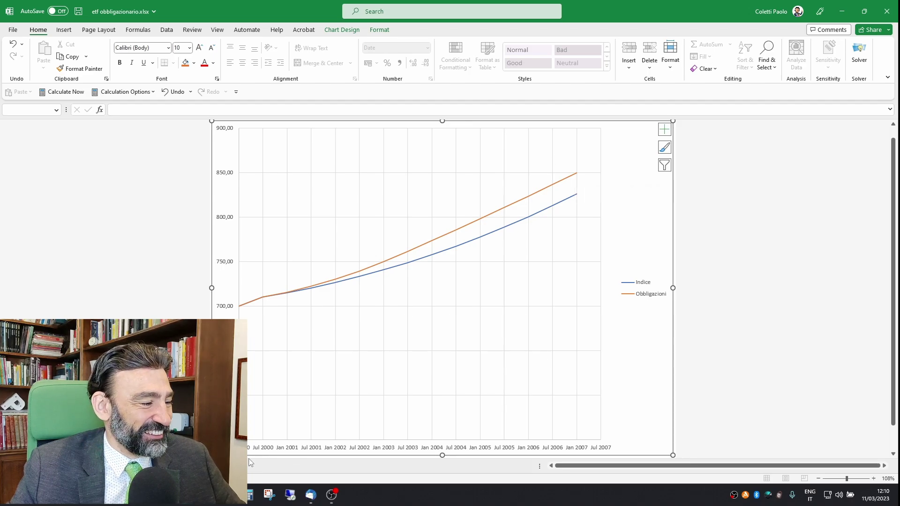
key(ctrl+Page_Down)
key(ctrl+Page_Down)
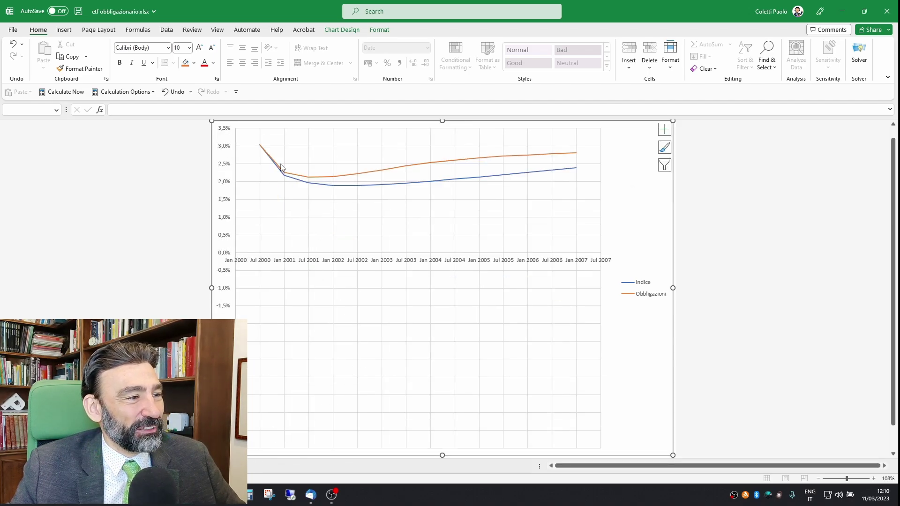
mouse_move(485, 181)
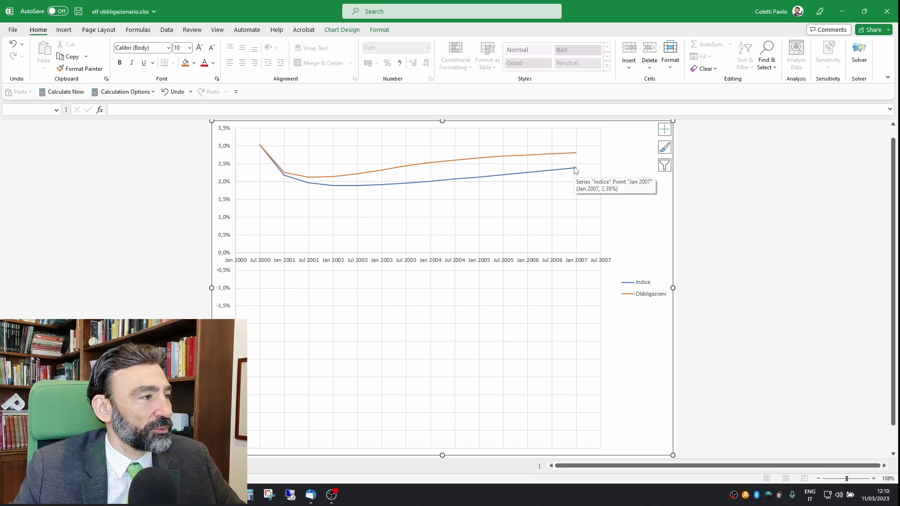
- Set the Cedola of bond A in C7 to 0% and fill it down through all the remaining bonds
key(ctrl+Page_Up)
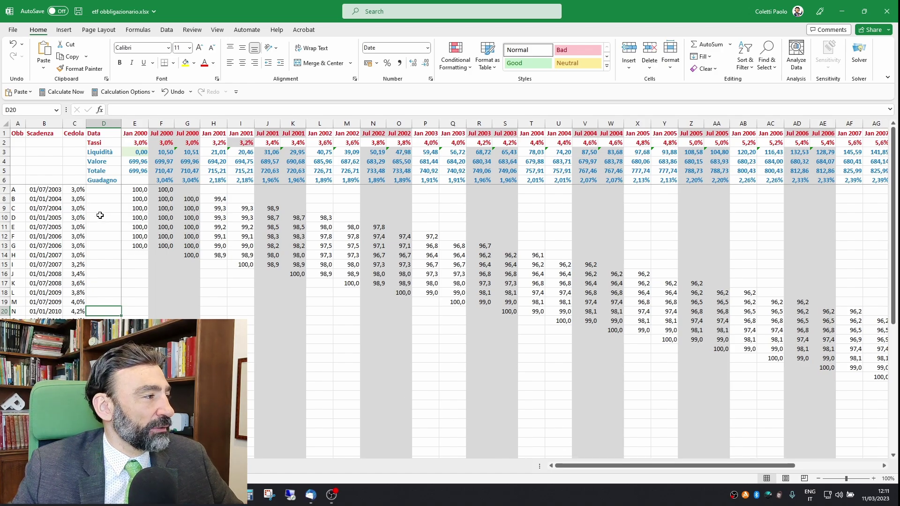
click(83, 191)
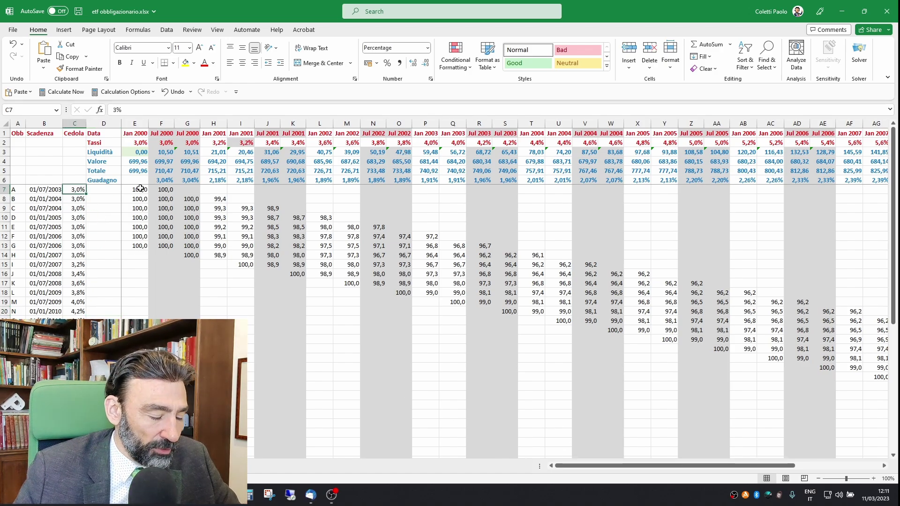
text(0)
key(Return)
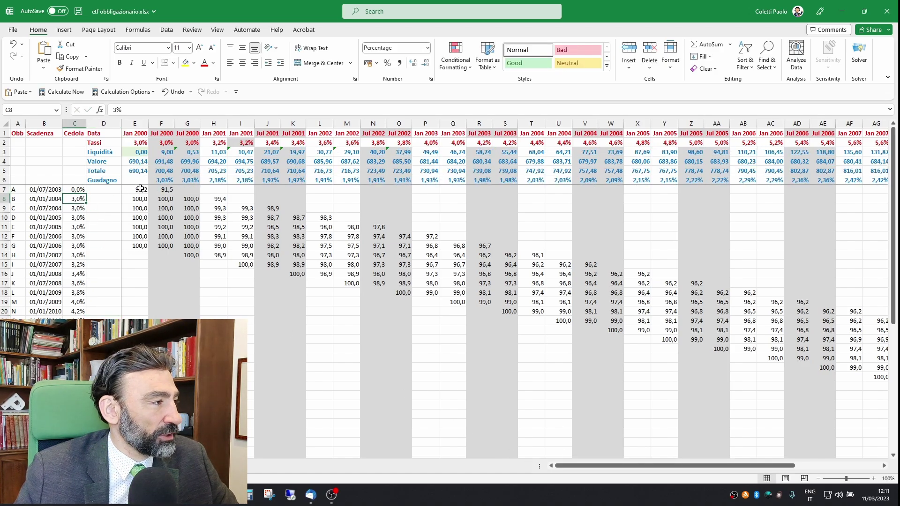
click(72, 188)
double_click(86, 194)
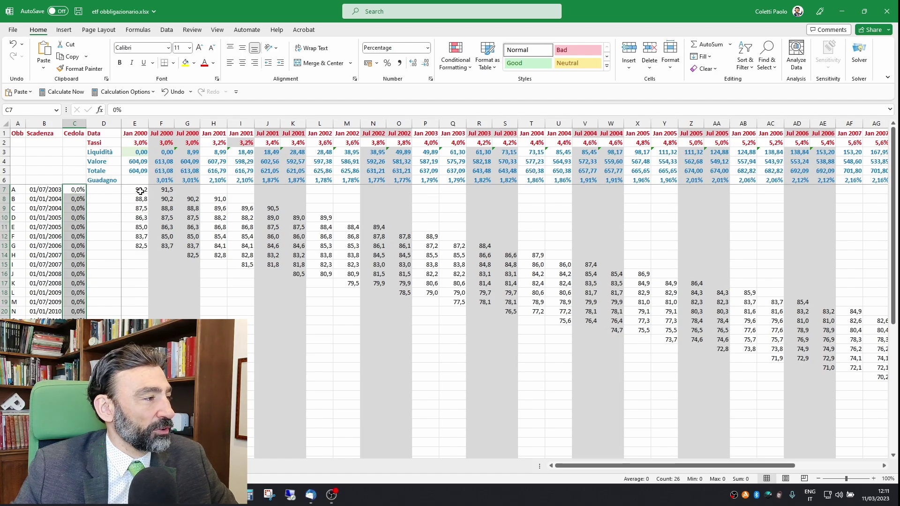
- Review the zero-coupon prices in E7:E13 and compare the Indice and Obbligazioni curves in the value and annualised gain charts
drag(140, 192, 141, 246)
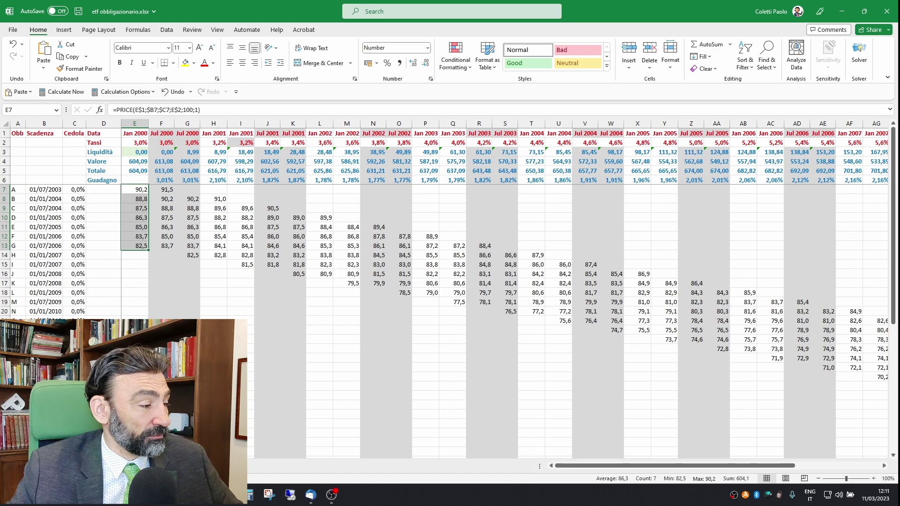
key(ctrl+Page_Down)
mouse_move(344, 318)
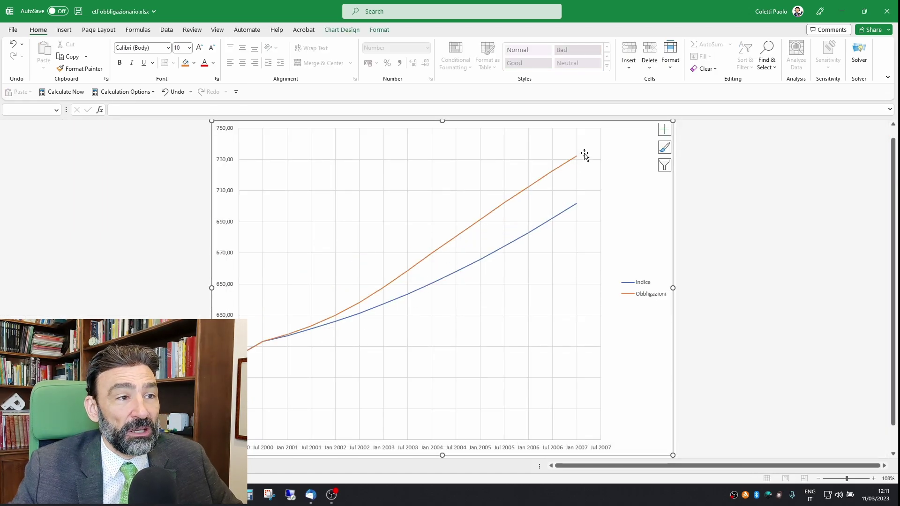
key(ctrl+Page_Down)
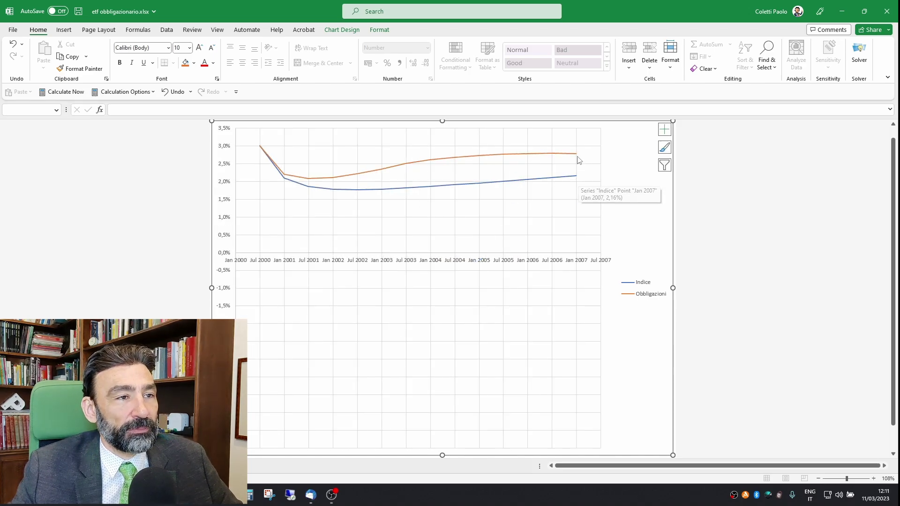
mouse_move(577, 158)
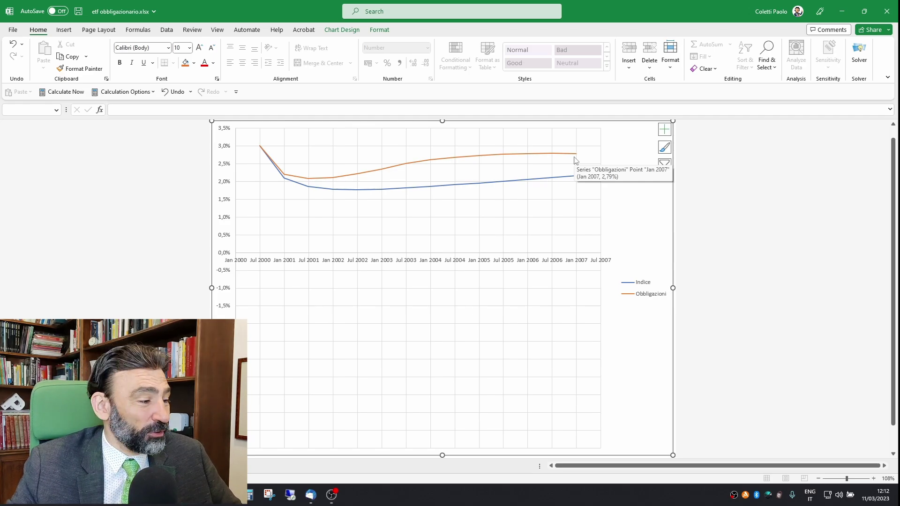
- Undo the zero coupons together with the gradually rising rates and coupons
key(ctrl+Page_Up)
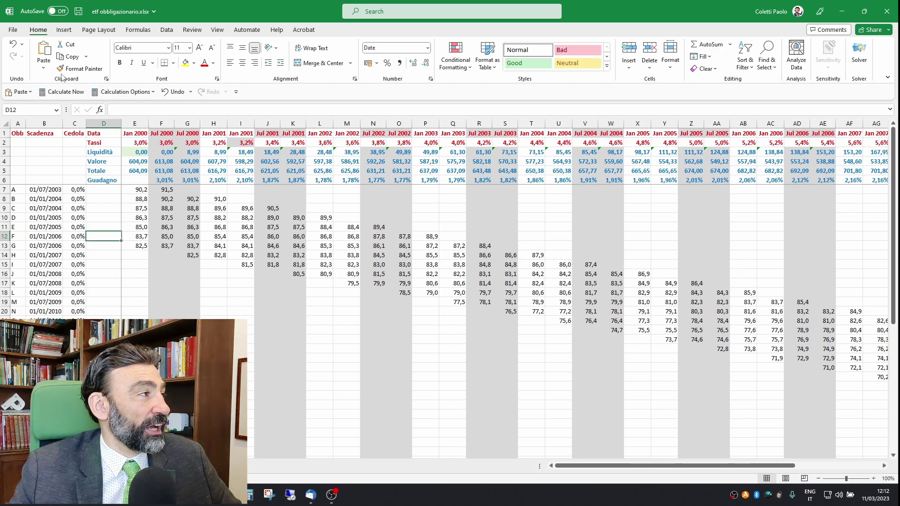
click(14, 46)
click(14, 47)
click(82, 206)
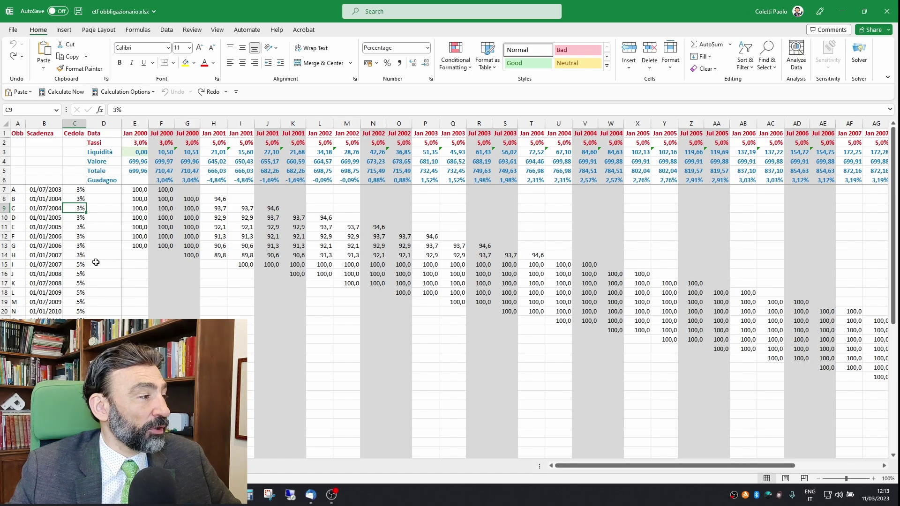
- Set the Cedola of bond I in C15 to 3% and fill it down through the remaining bonds
click(82, 265)
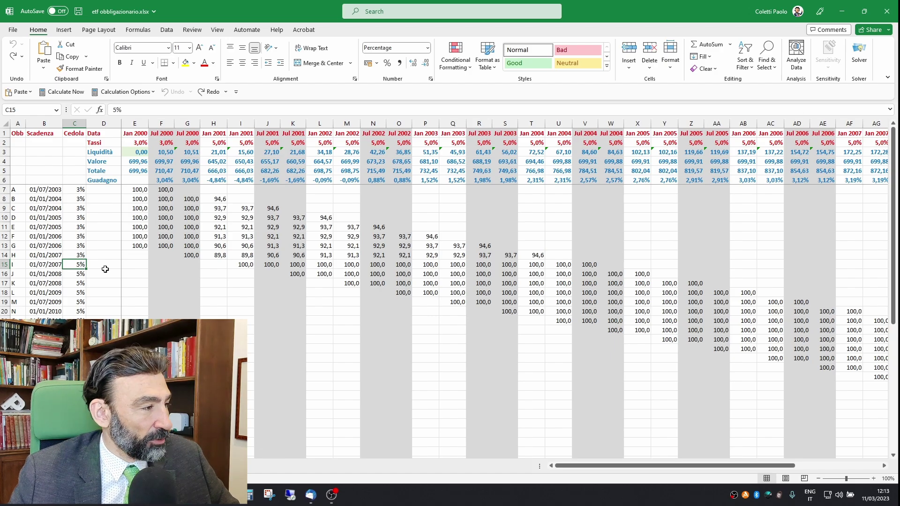
key(ctrl+y)
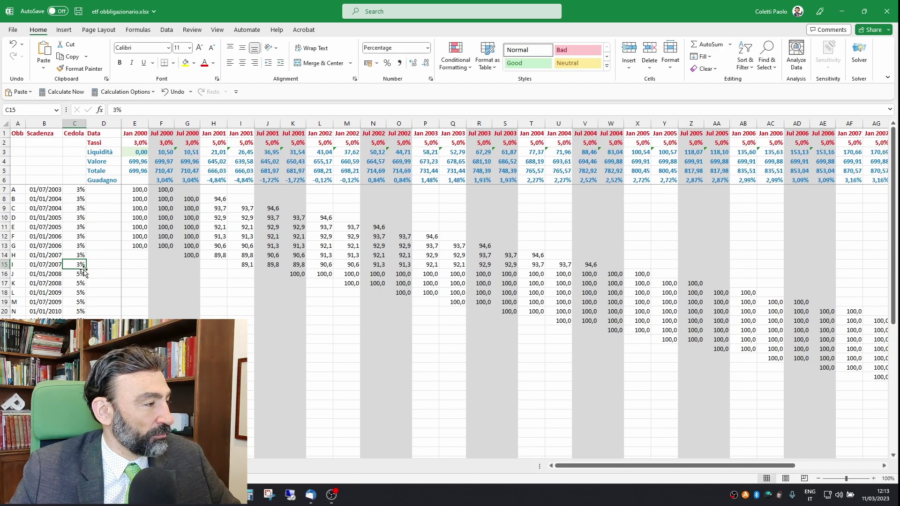
key(ctrl+shift+Down)
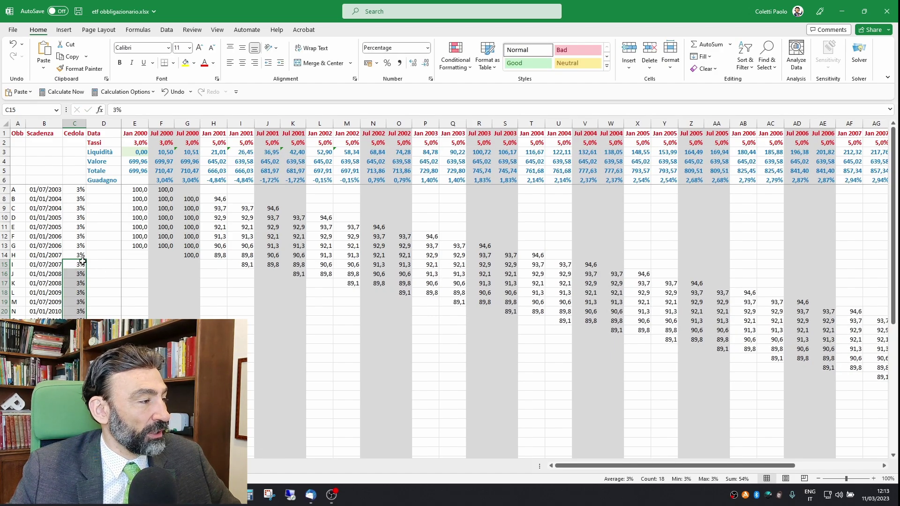
key(ctrl+d)
click(80, 265)
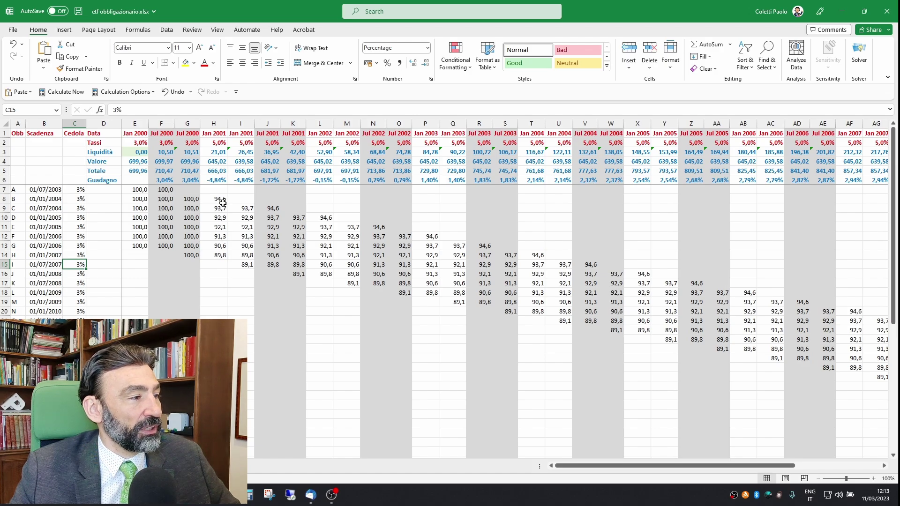
- Inspect the bond prices in H8 and I15, and compare Indice with Obbligazioni in the value and annualised gain charts
click(221, 201)
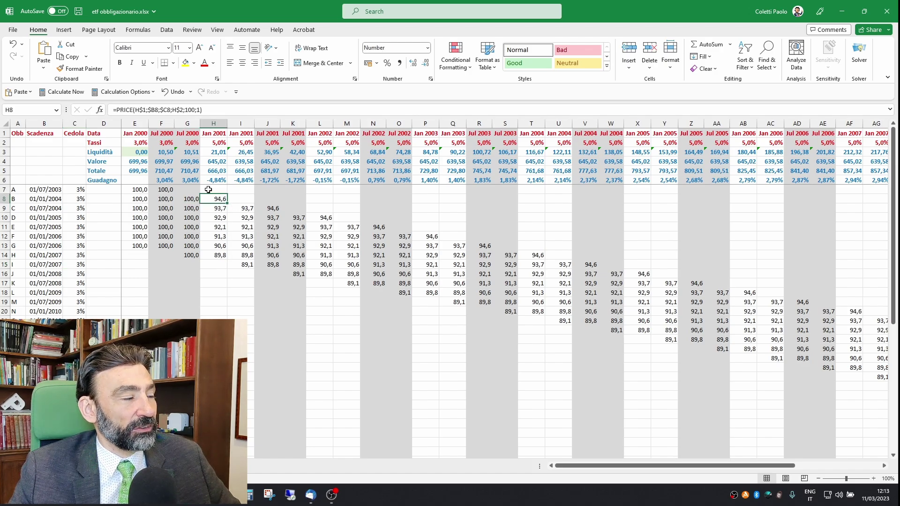
click(247, 265)
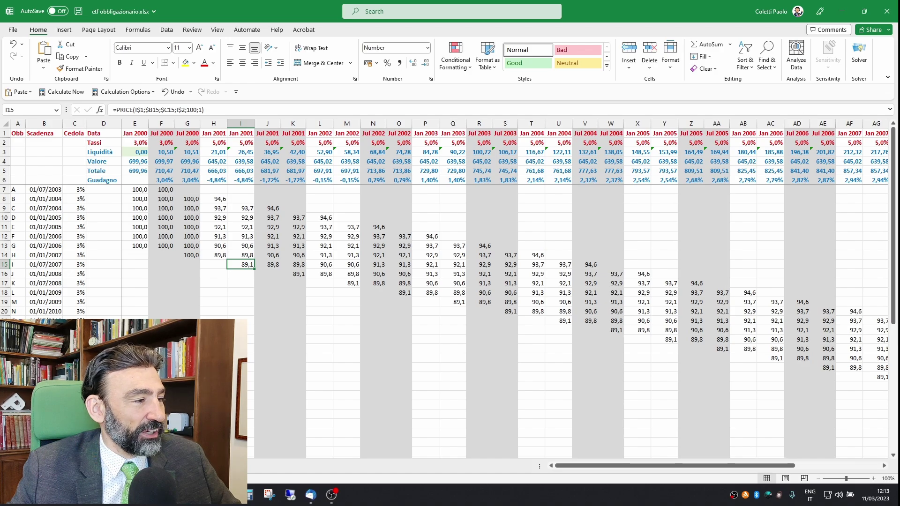
key(ctrl+Page_Down)
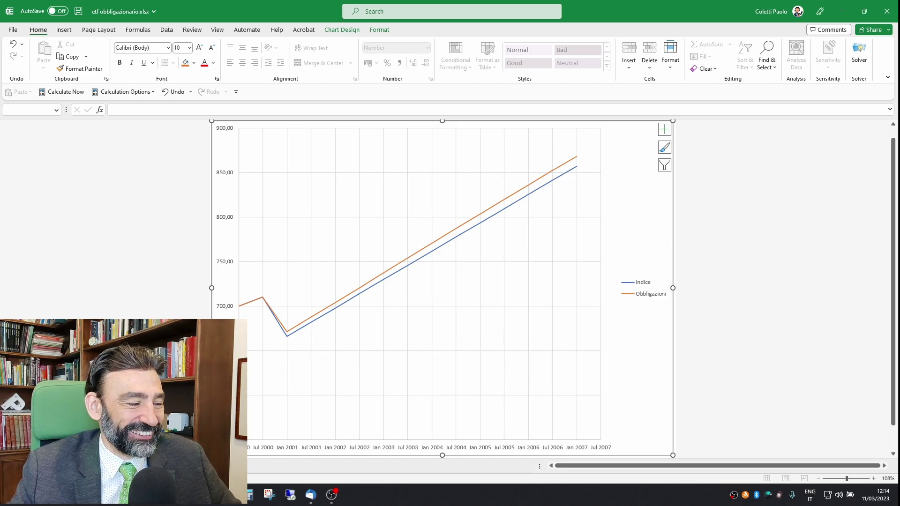
key(F9)
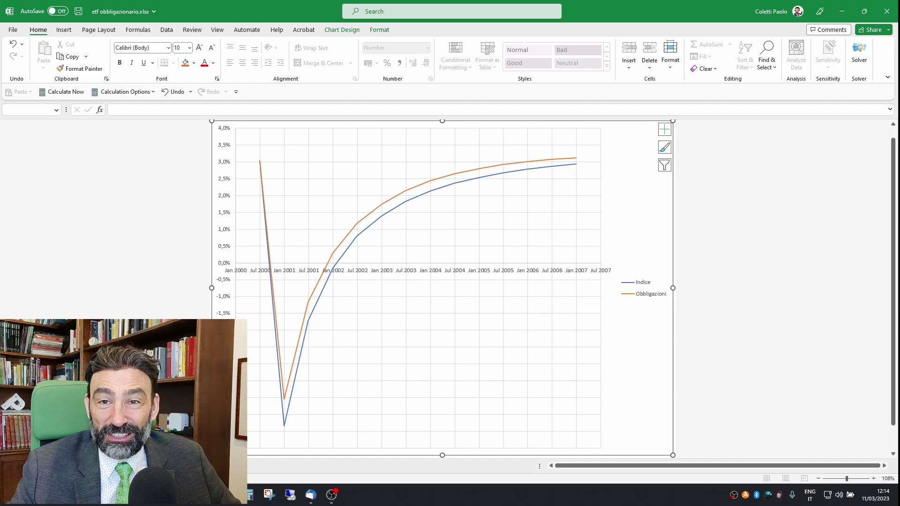
- Set the Cedola of bonds A to H, C7:C14, to 10%
key(ctrl+Page_Up)
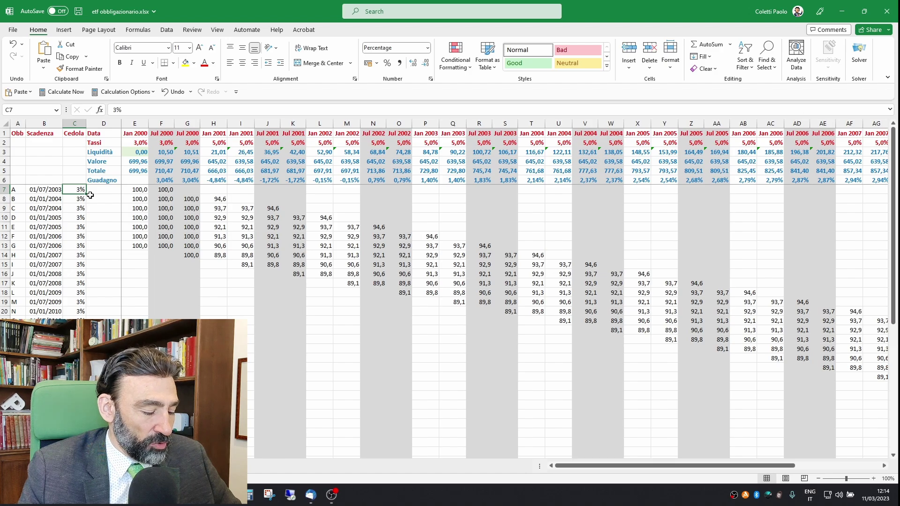
text(10)
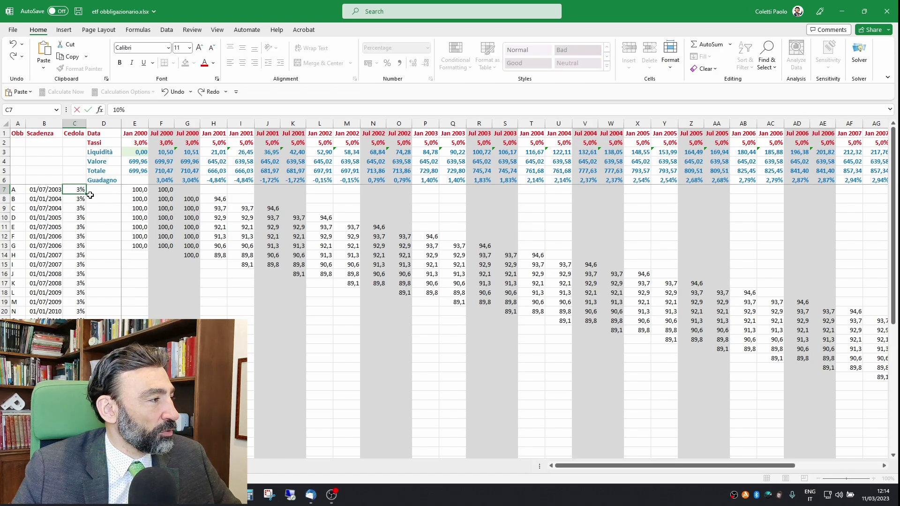
click(75, 190)
drag(86, 193, 75, 265)
- Set the Cedola of bond I in C15 to 12% and fill it down through the remaining bonds
click(76, 266)
text(12)
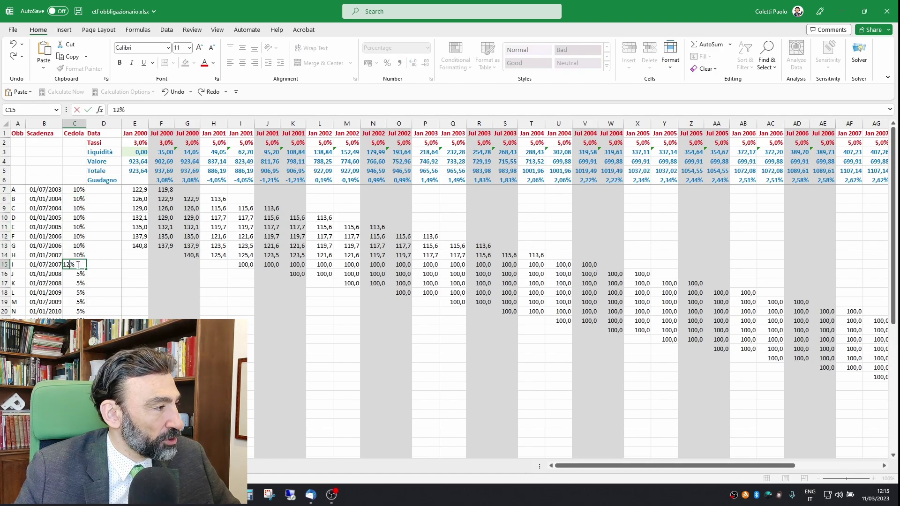
key(ctrl+Return)
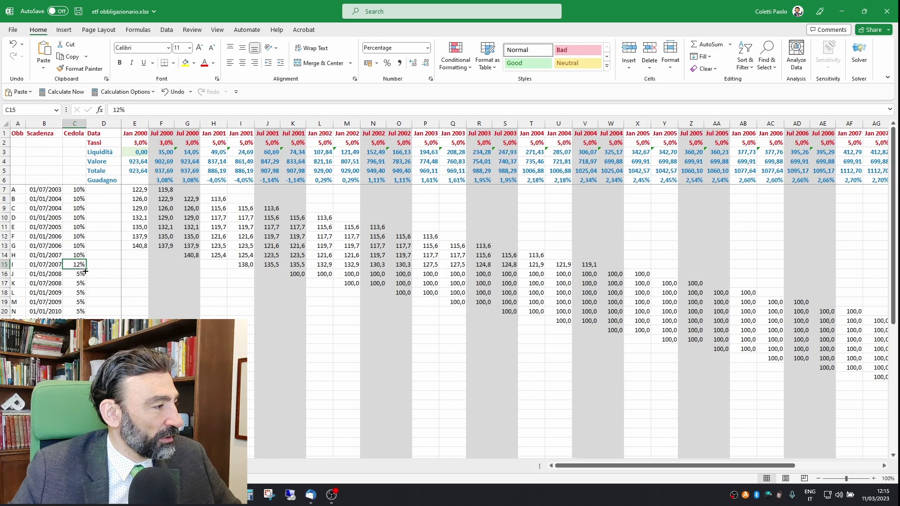
double_click(86, 270)
click(80, 276)
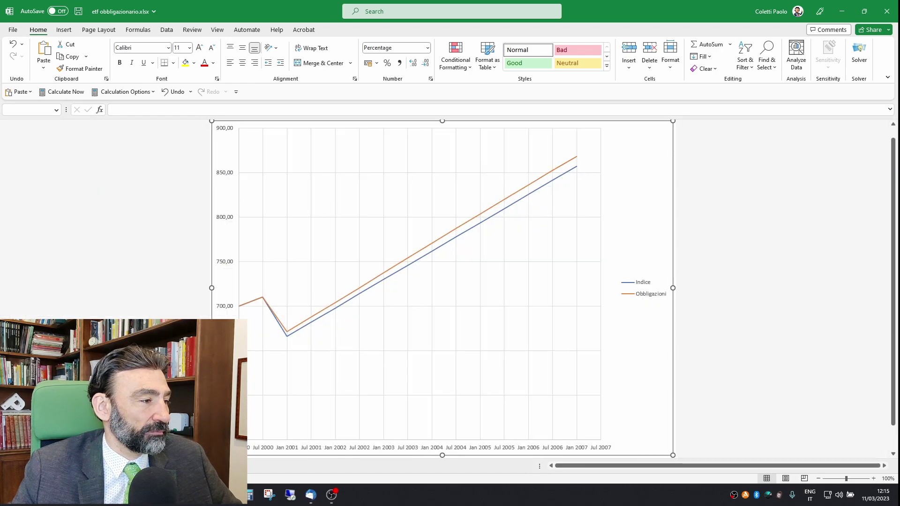
- Compare the Indice and Obbligazioni curves in the value chart and inspect the bond prices in J9 and AD13
click(381, 290)
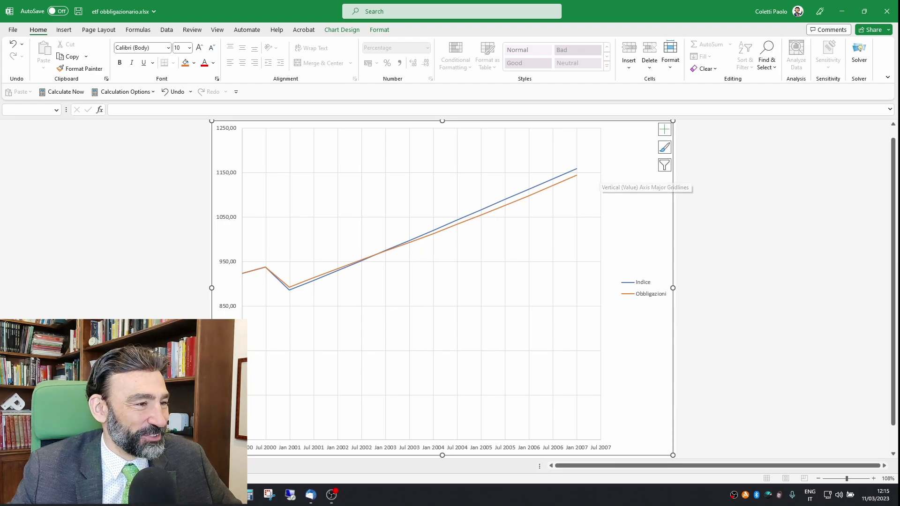
key(ctrl+z)
key(ctrl+Page_Up)
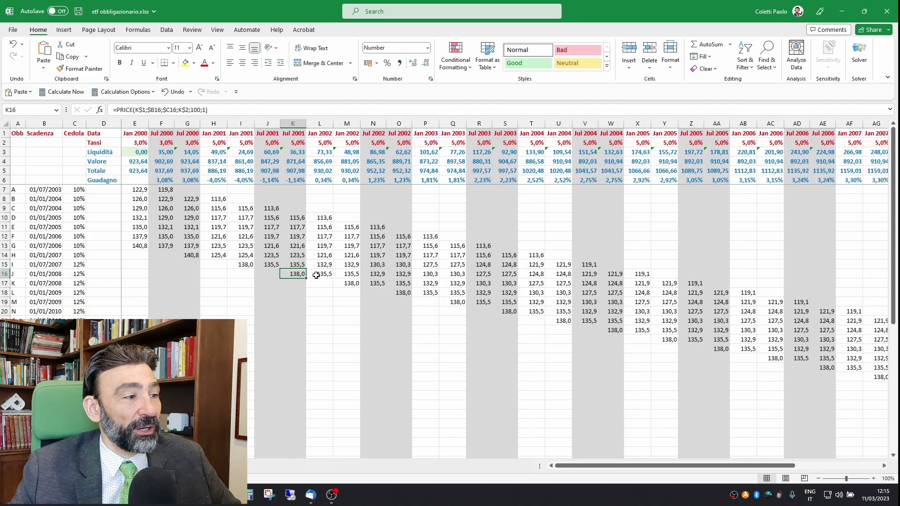
click(274, 209)
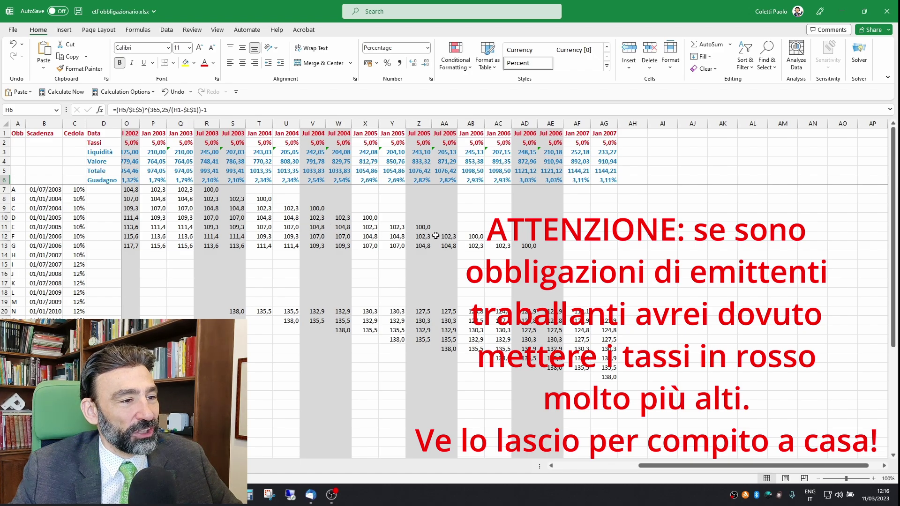
click(528, 245)
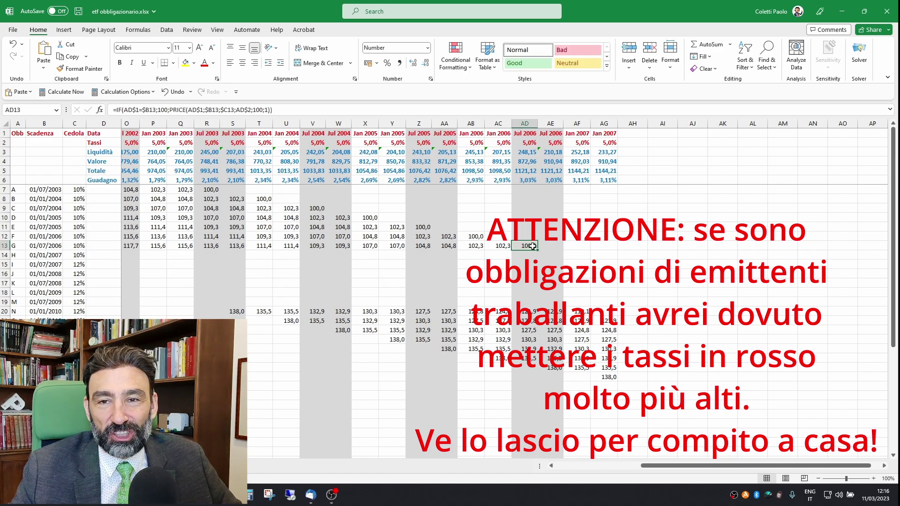
key(ctrl+Page_Down)
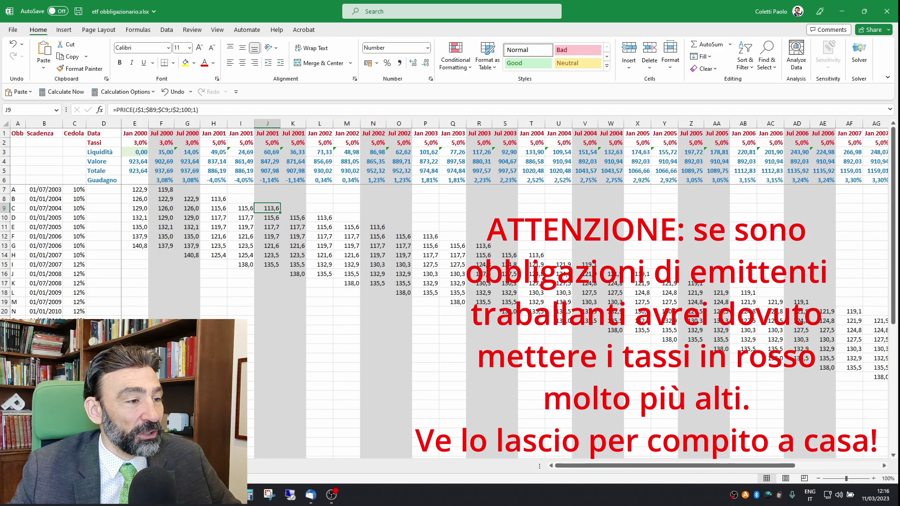
key(ctrl+Page_Down)
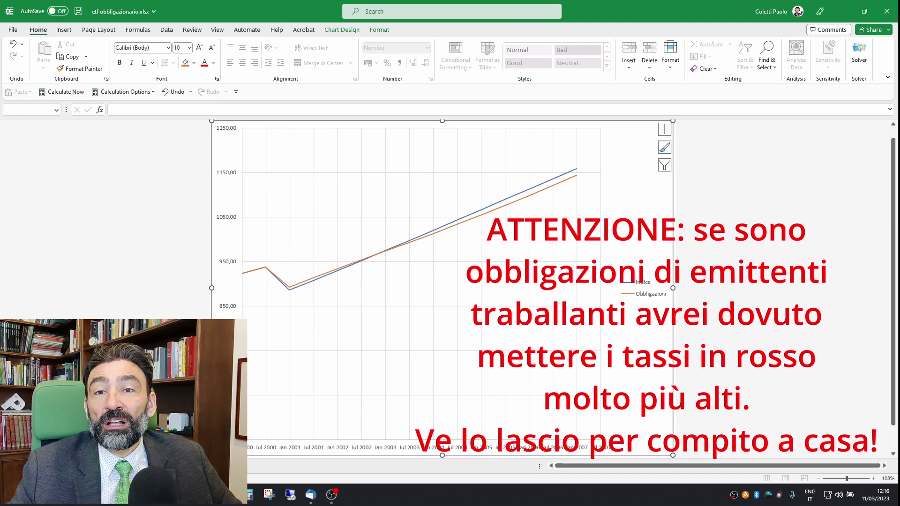